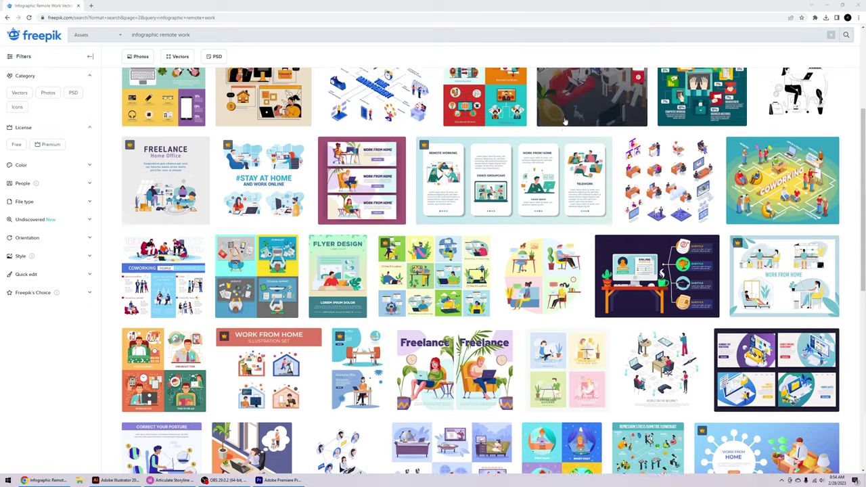
Step: Find the "Online certification concept" vector among the remote work infographic results and download it
scroll(564, 121, "down", 5)
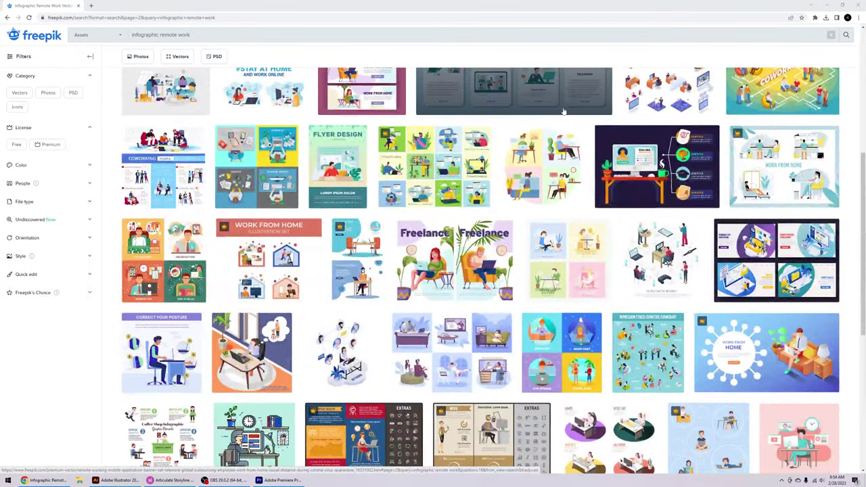
scroll(561, 115, "up", 2)
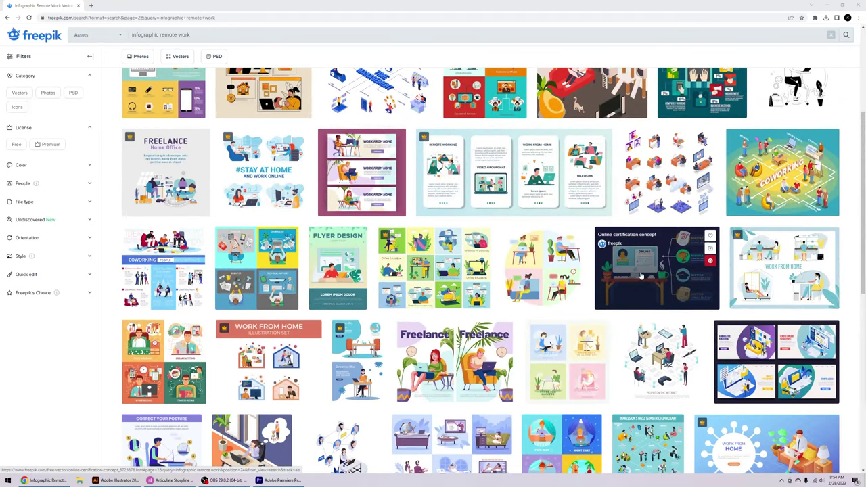
left_click(646, 266)
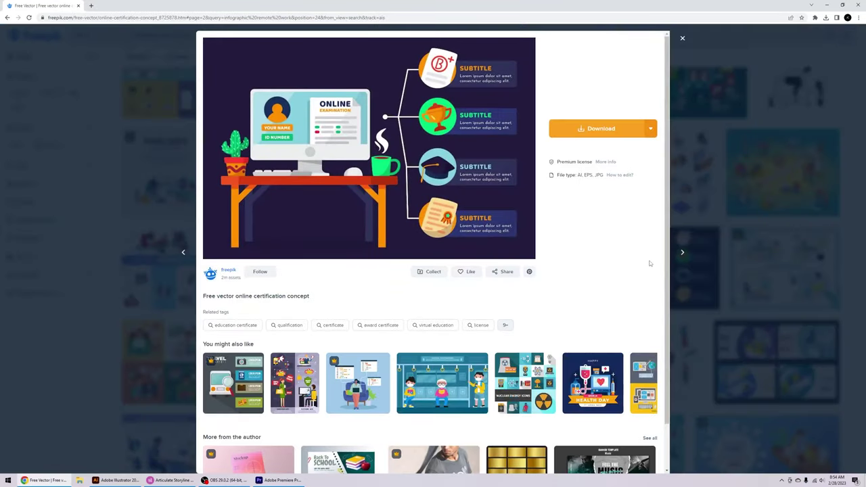
left_click(586, 130)
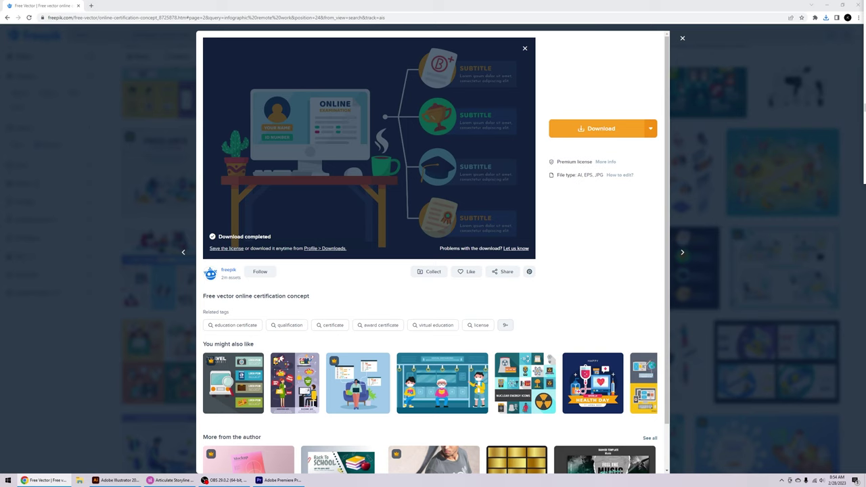
Step: Extract the downloaded online-certification-concept archive in the Downloads folder into a folder of the same name
left_click_drag(865, 14, 508, 73)
left_click(381, 164)
left_click(391, 131)
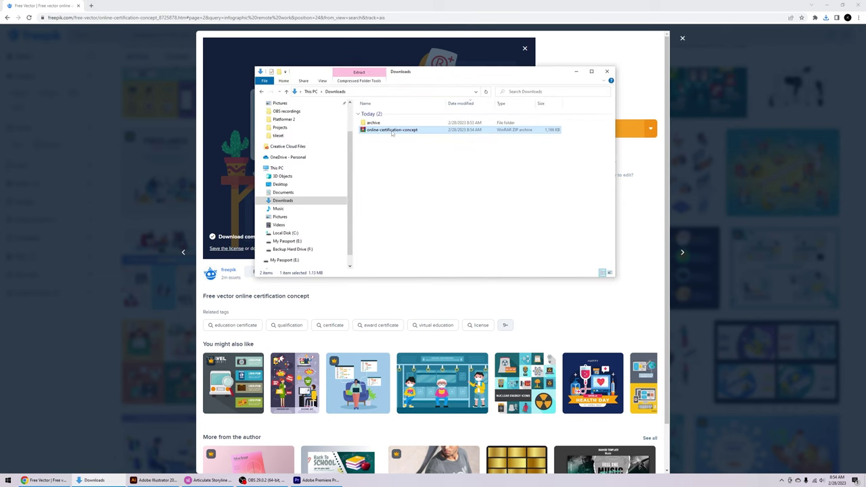
right_click(374, 132)
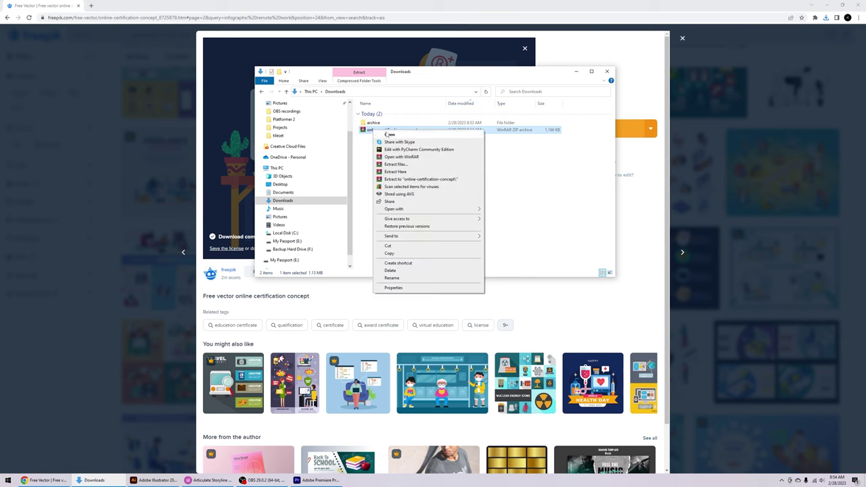
left_click(405, 180)
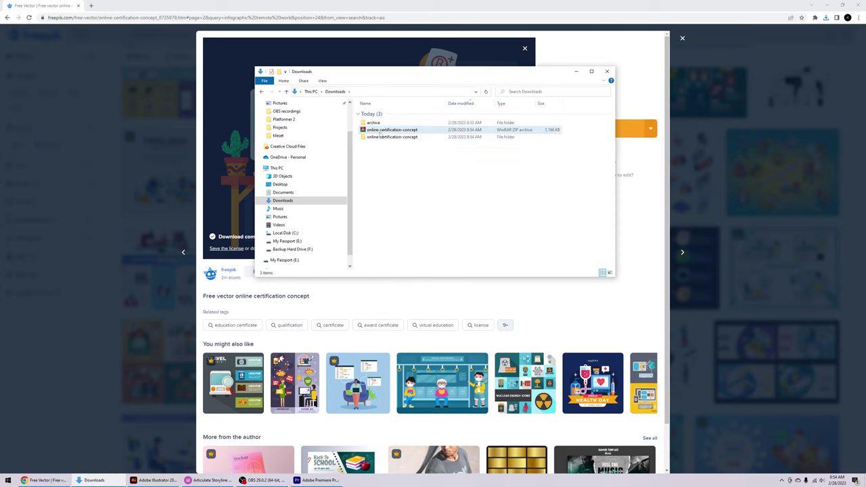
Step: Open the Illustrator file 3993402 from the extracted folder, accepting the default text import options and dismissing the missing fonts notice
left_click(391, 138)
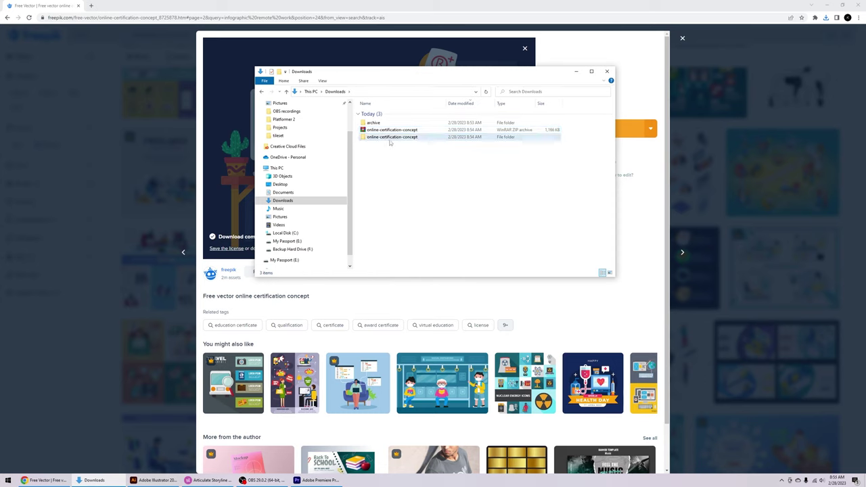
double_click(390, 138)
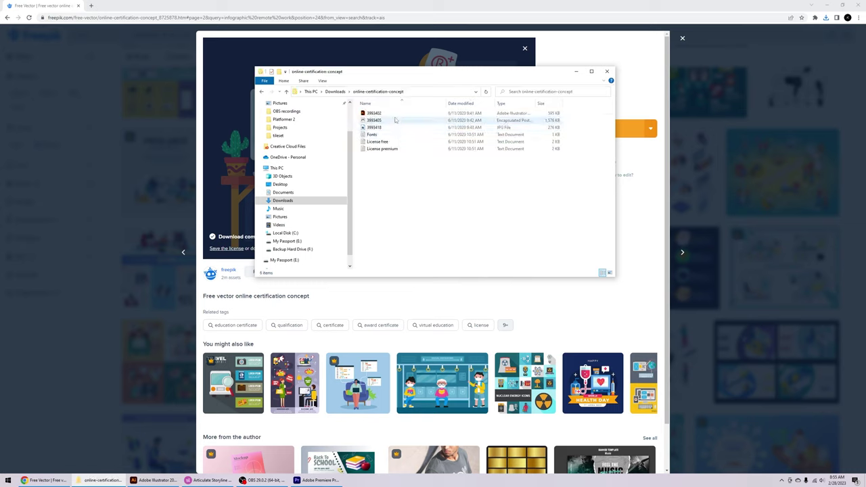
left_click(379, 114)
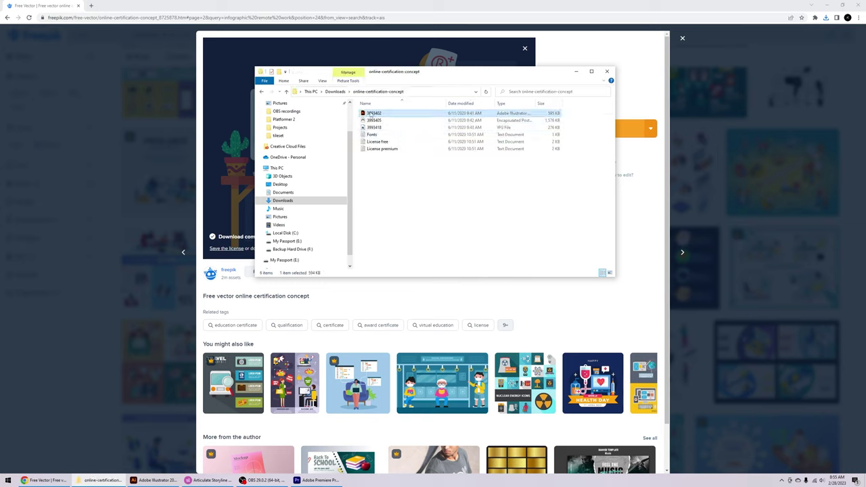
left_click(374, 120)
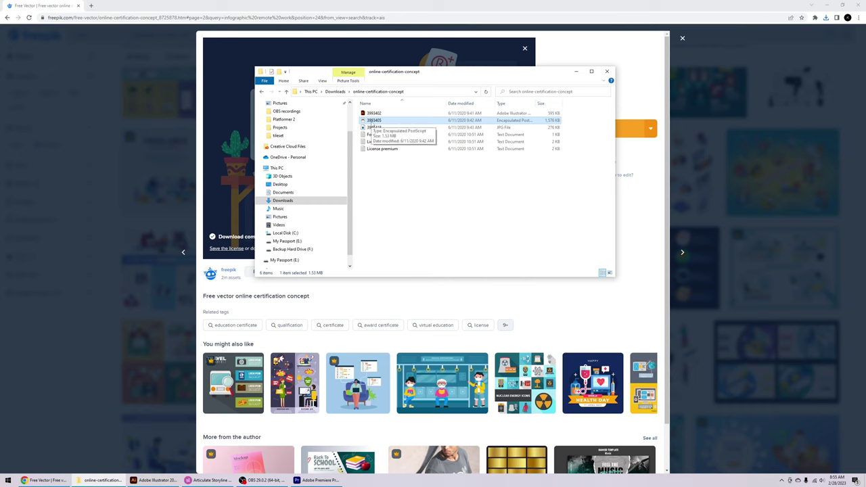
left_click(377, 113)
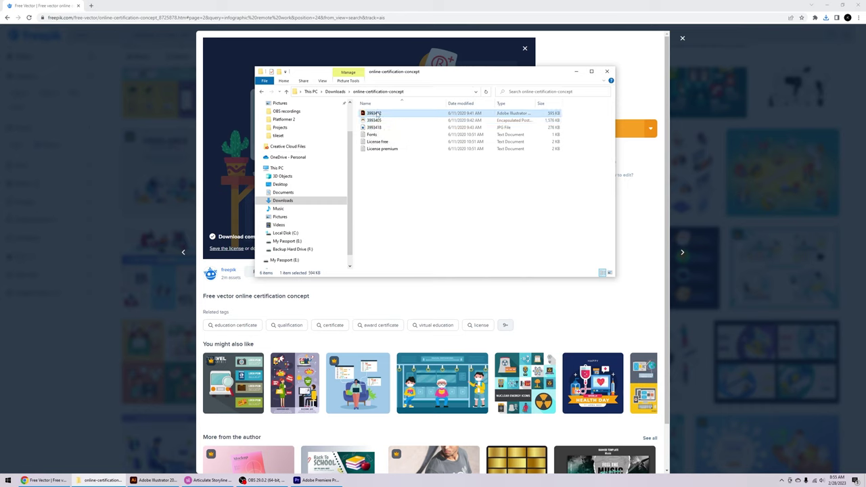
double_click(377, 113)
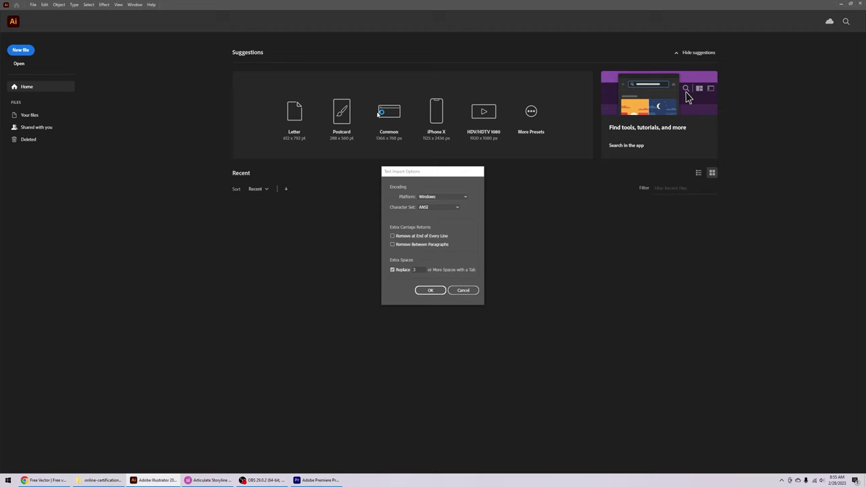
left_click(431, 290)
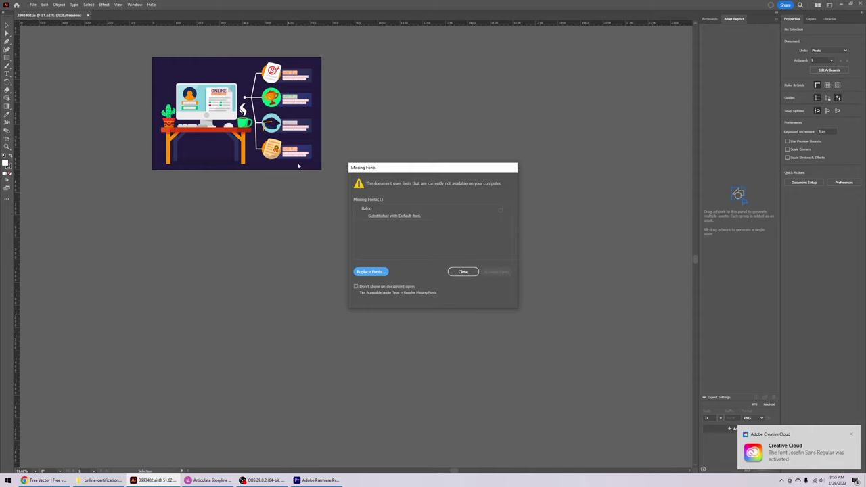
left_click(461, 272)
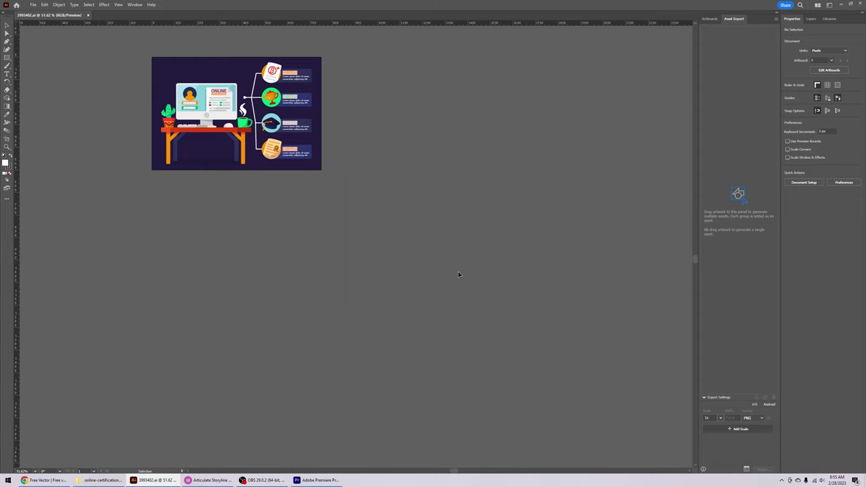
Step: Switch to Articulate Storyline to check the blank slide's size, and return to the infographic in Illustrator
left_click_drag(278, 223, 346, 267)
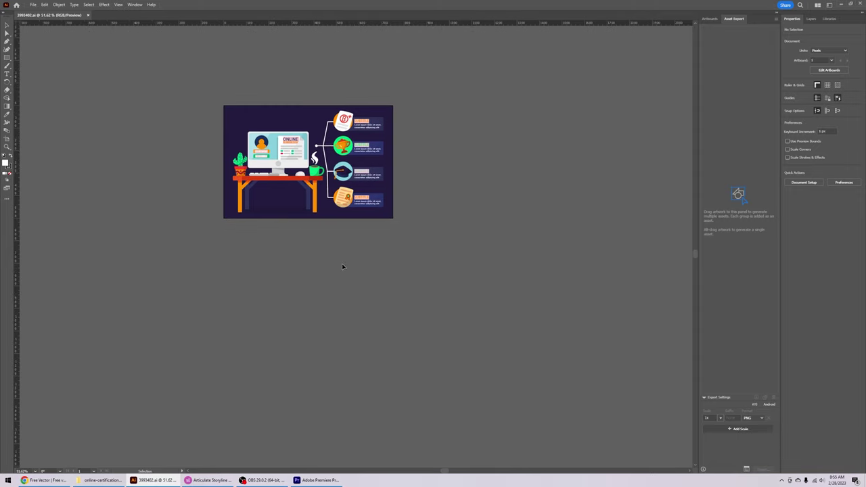
left_click(210, 479)
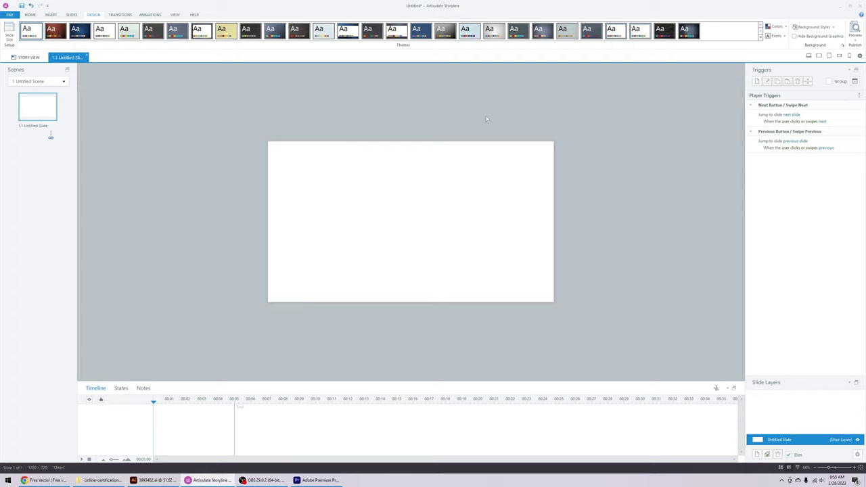
left_click(839, 6)
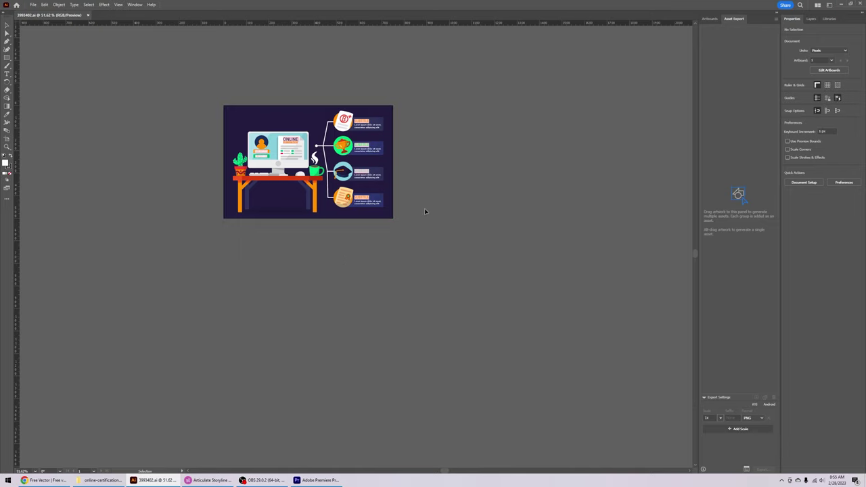
Step: Draw a new artboard below the infographic and set its size to 1280 × 720 px
left_click(7, 140)
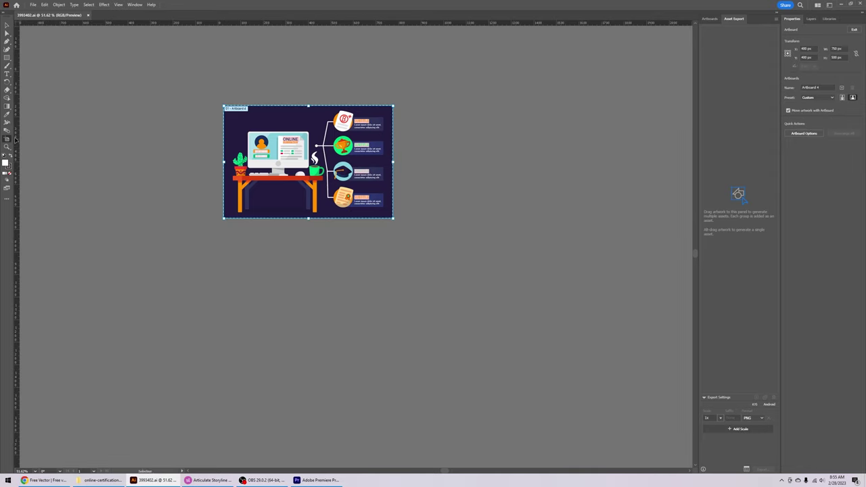
left_click_drag(221, 244, 474, 382)
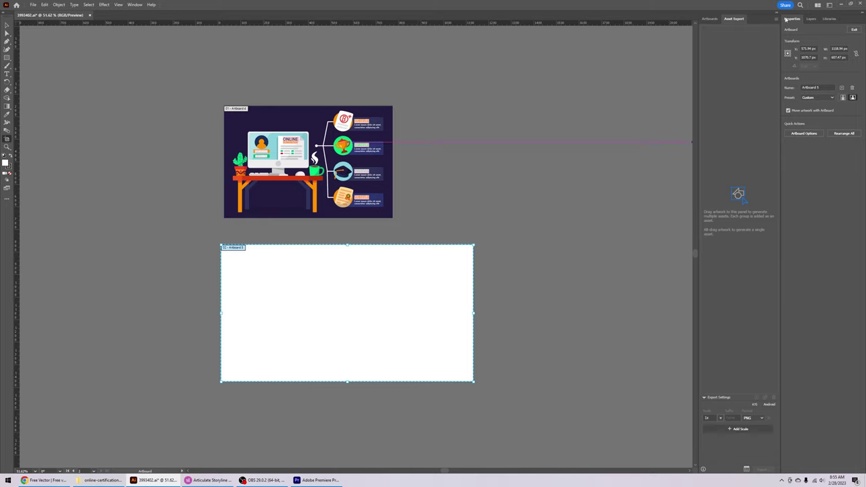
left_click(135, 6)
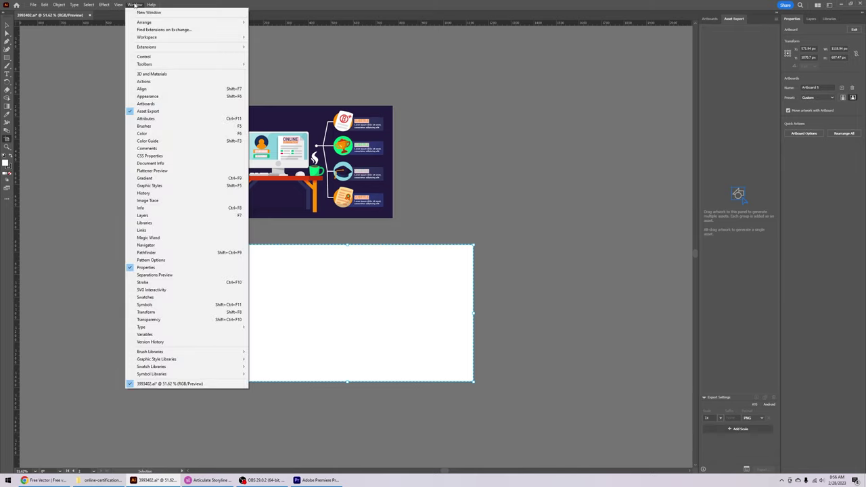
left_click(159, 268)
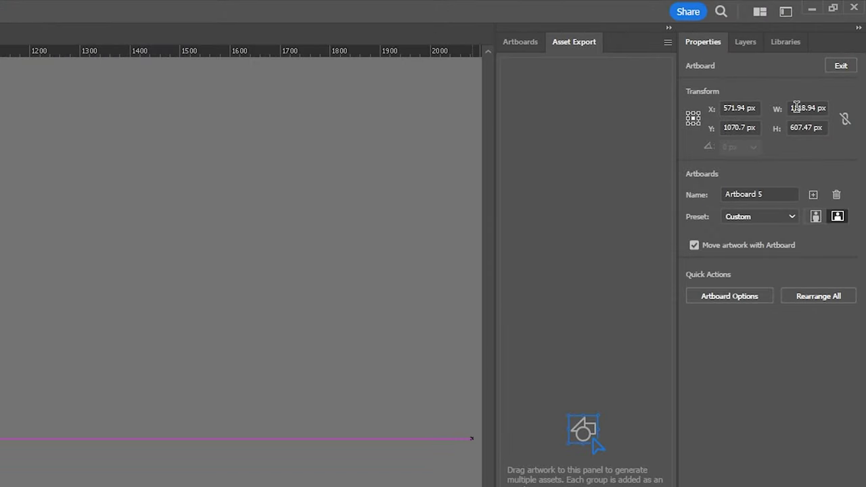
left_click(830, 47)
type("1280")
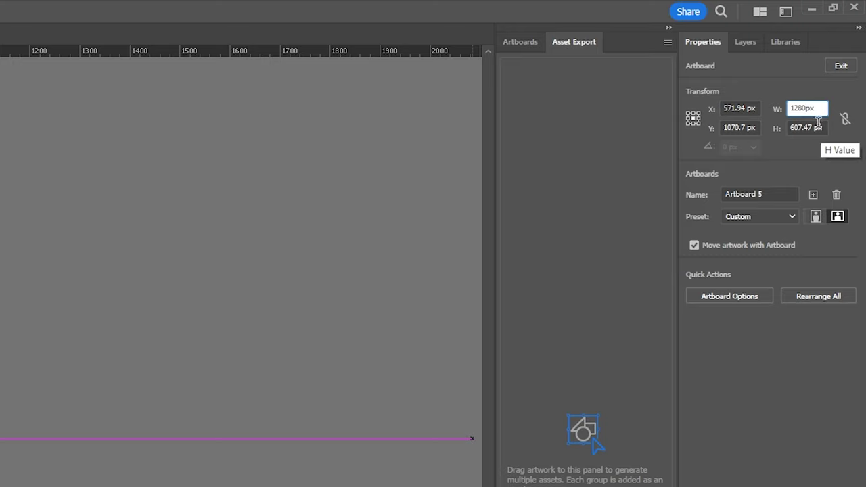
left_click(817, 127)
type("720")
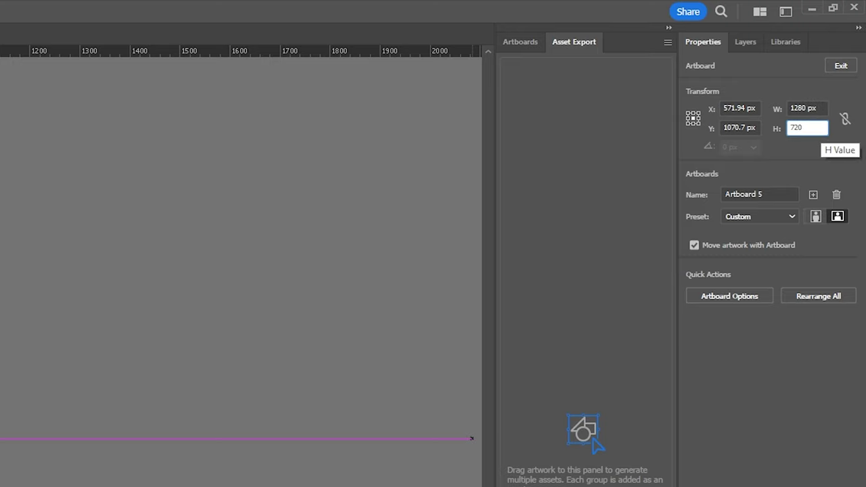
key("Return")
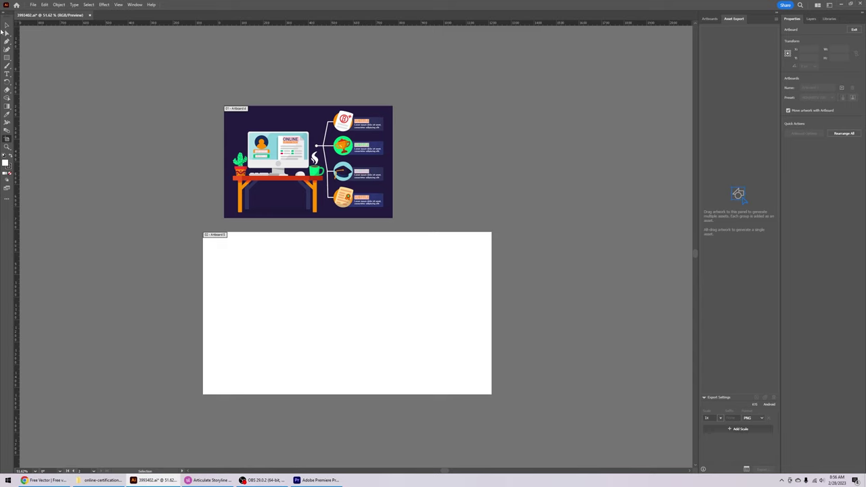
Step: Move the infographic group onto the new artboard, enlarge it to about 1095 × 728 px, and centre it horizontally
left_click(6, 26)
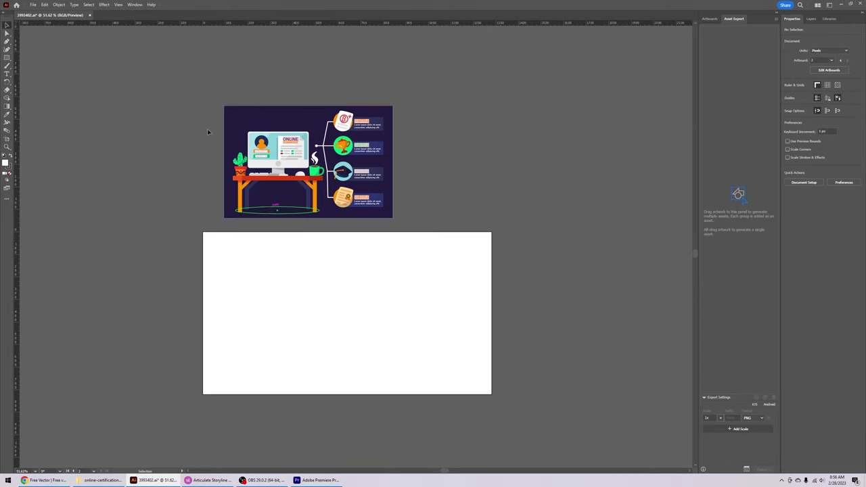
left_click(342, 182)
left_click_drag(308, 124, 287, 254)
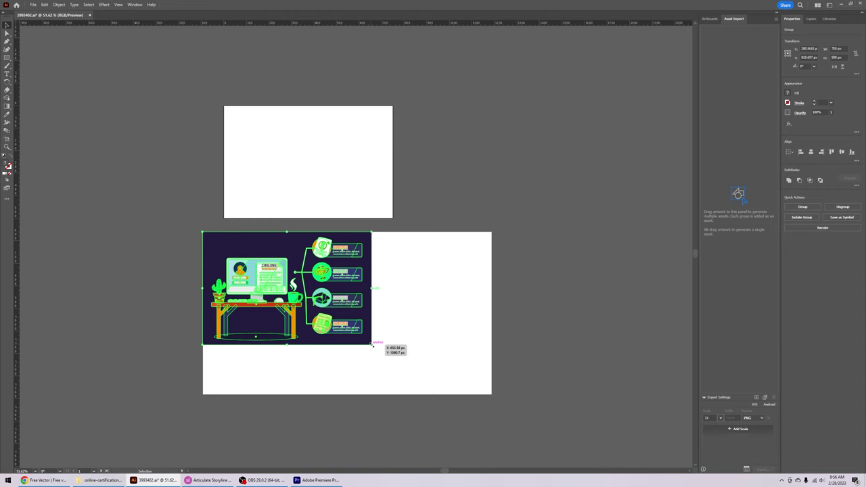
left_click_drag(372, 344, 449, 401)
left_click_drag(448, 339, 469, 339)
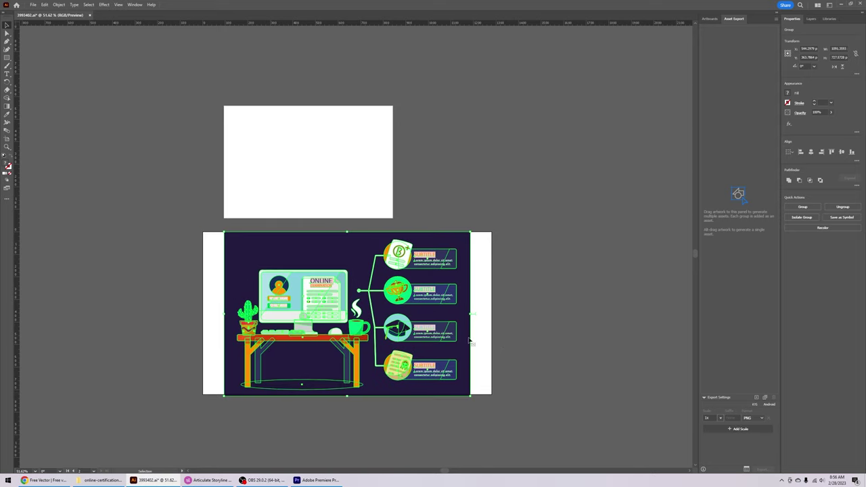
left_click(514, 337)
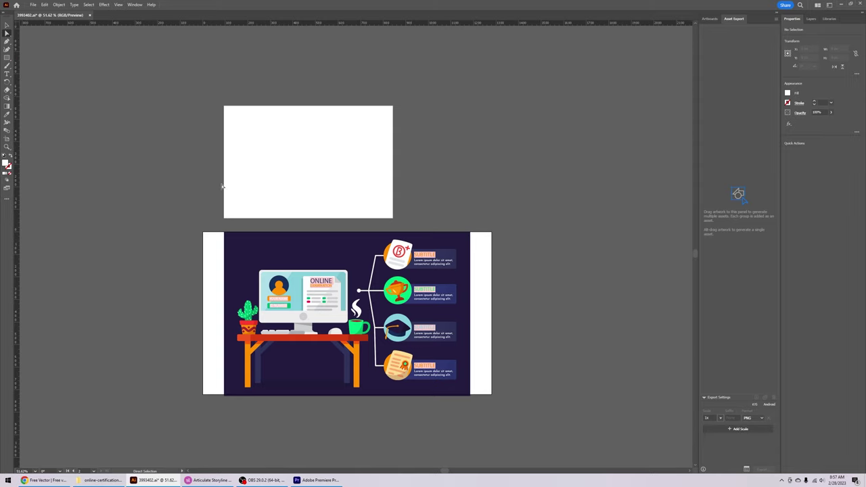
Step: Extend the dark background rectangle's four corner points sideways to the new artboard's left and right edges, making it 1280 px wide
left_click(333, 252)
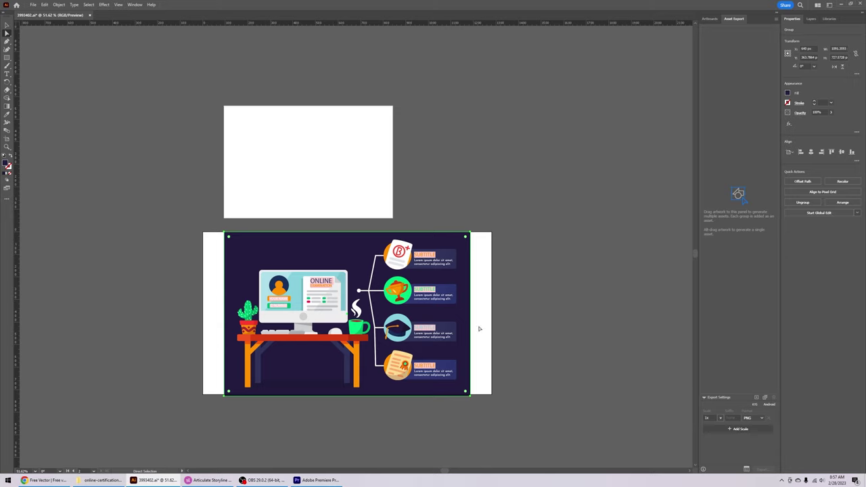
mouse_move(470, 235)
left_mouse_down()
mouse_move(486, 234)
mouse_move(464, 234)
left_mouse_up()
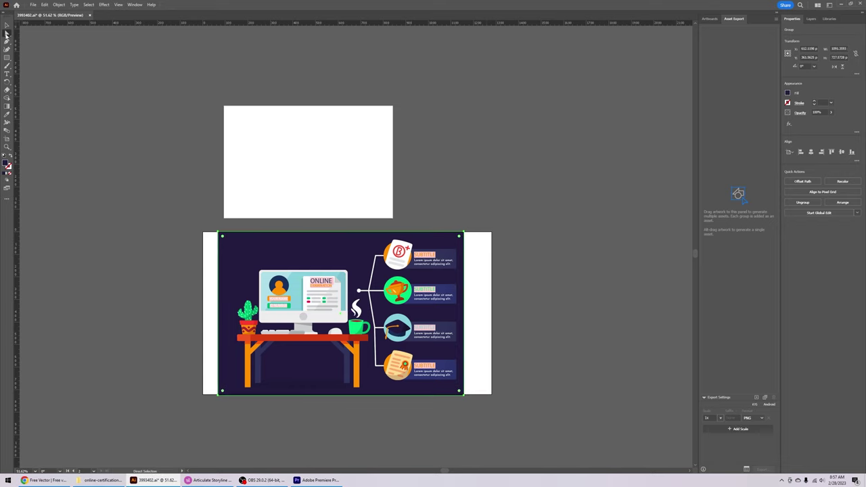
left_click(465, 234)
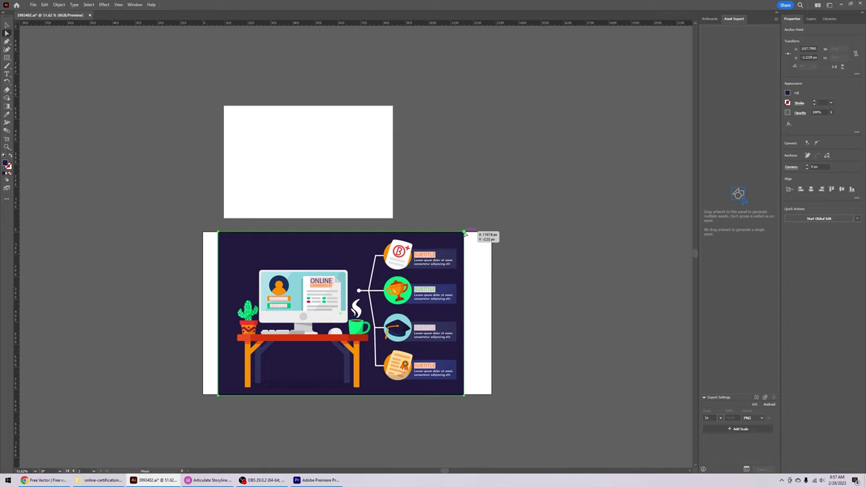
left_click_drag(465, 235, 489, 234)
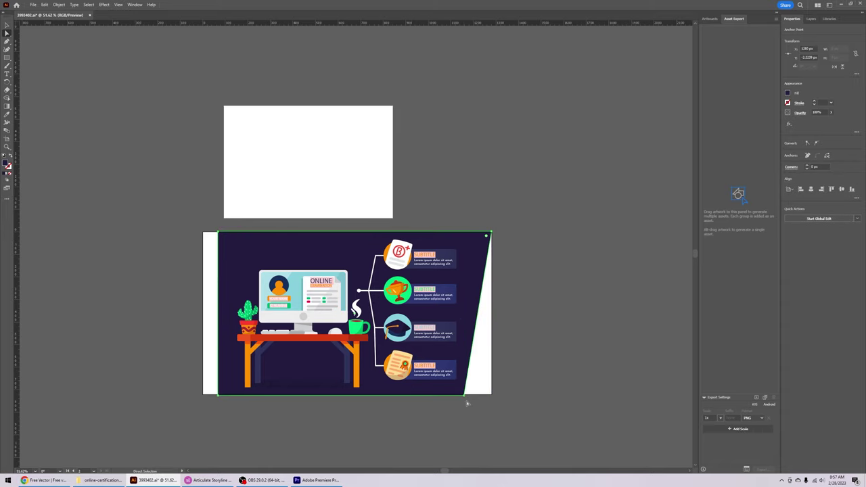
left_click_drag(464, 395, 492, 398)
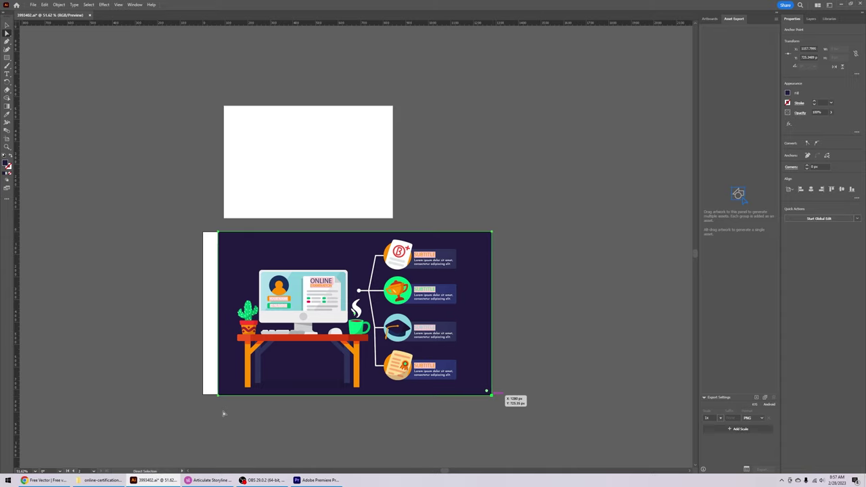
left_click(218, 396)
left_click_drag(218, 397, 202, 398)
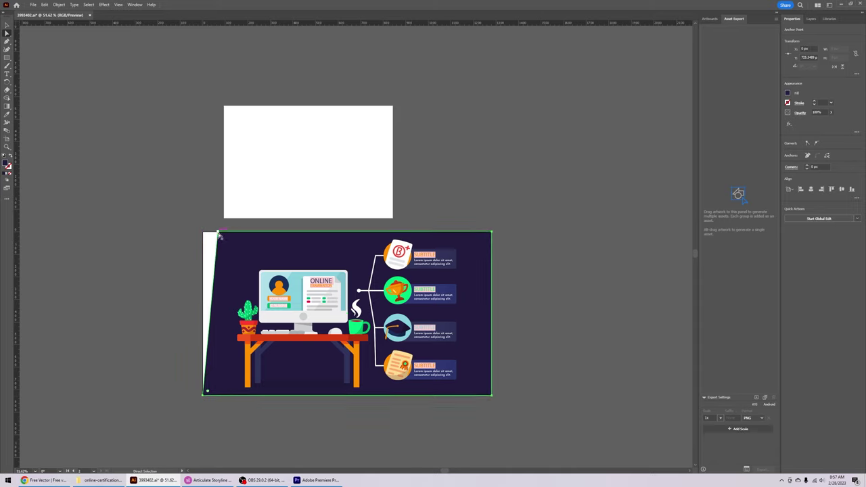
left_click_drag(218, 234, 203, 232)
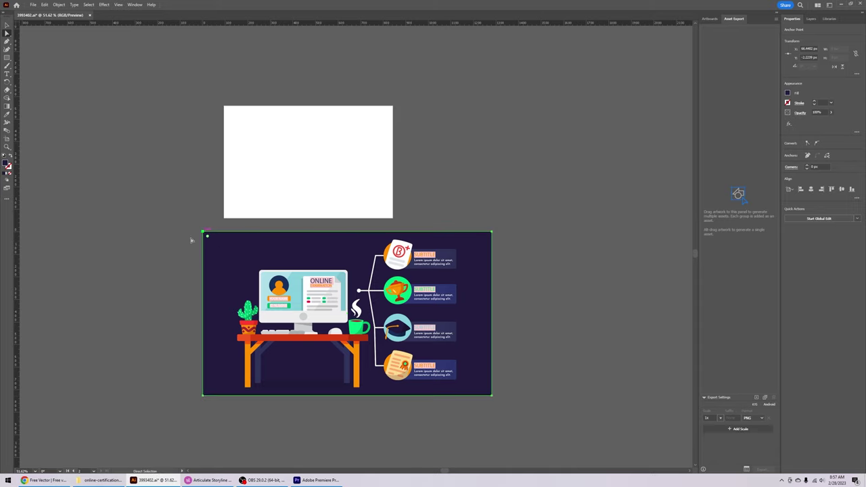
left_click(134, 268)
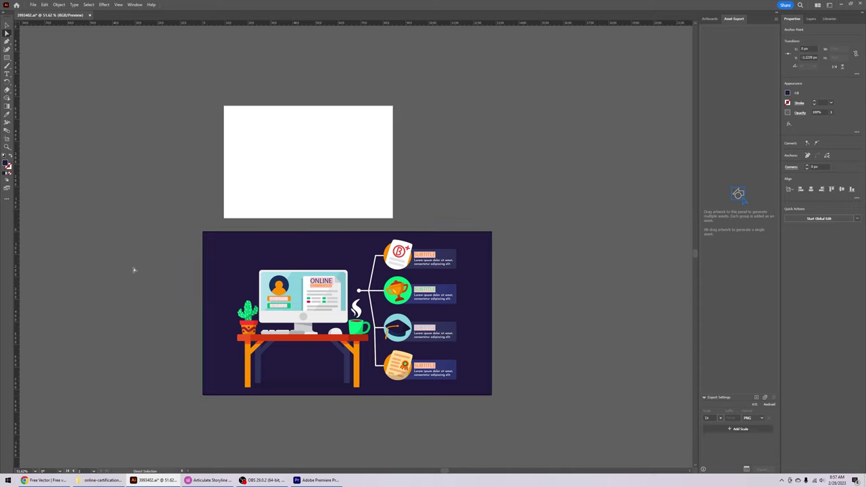
Step: Change the infographic background's fill colour to green #52A354
left_click(484, 242)
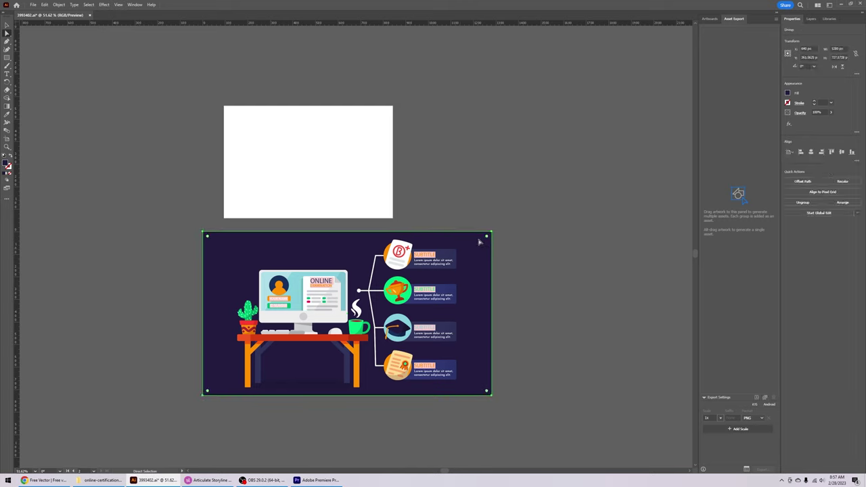
double_click(6, 163)
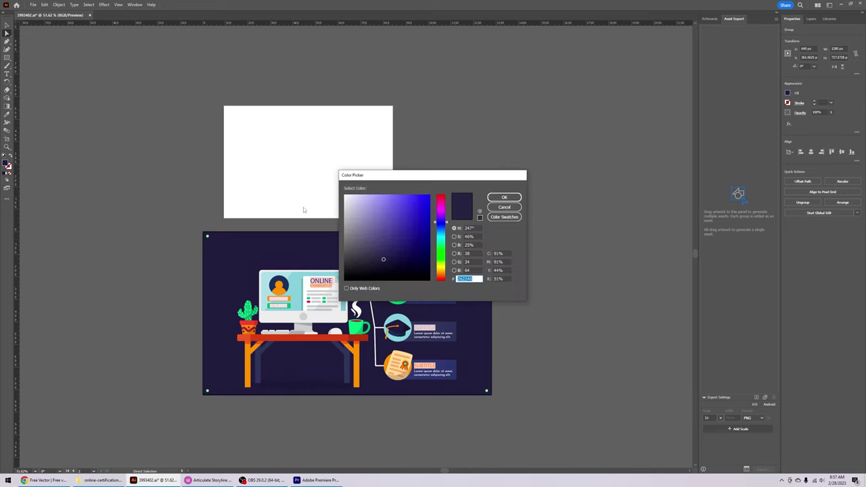
left_click(441, 237)
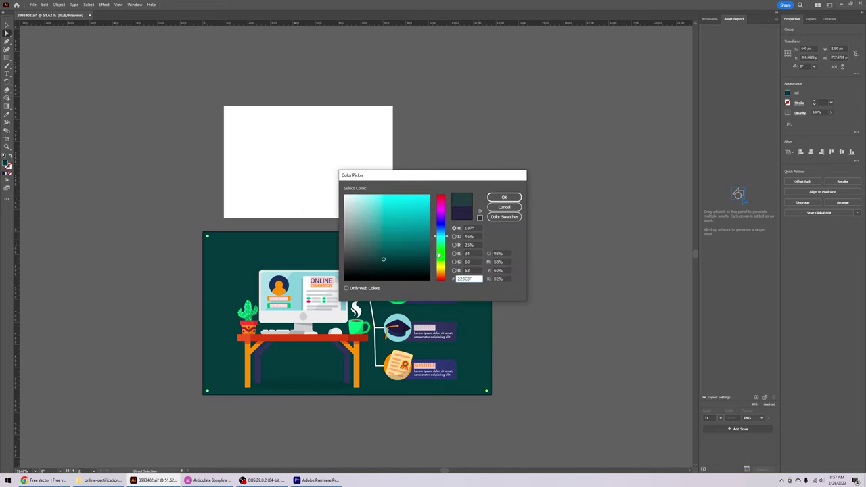
left_click(441, 250)
left_click(402, 227)
left_click(379, 234)
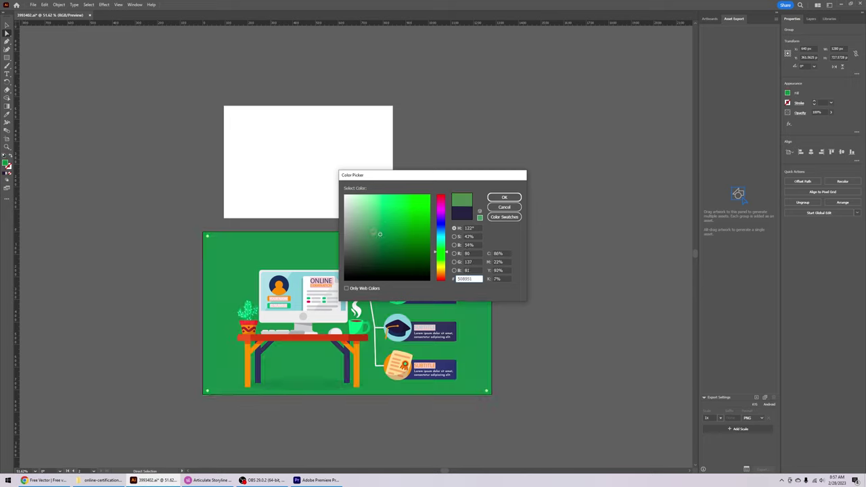
mouse_move(379, 234)
left_mouse_down()
mouse_move(402, 252)
mouse_move(390, 256)
mouse_move(370, 232)
mouse_move(394, 221)
mouse_move(403, 227)
mouse_move(398, 242)
left_mouse_up()
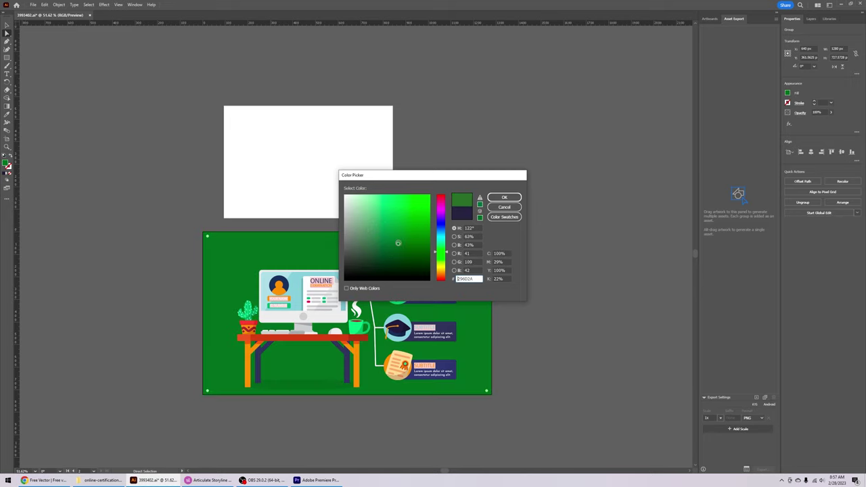
left_click(387, 225)
left_click(504, 196)
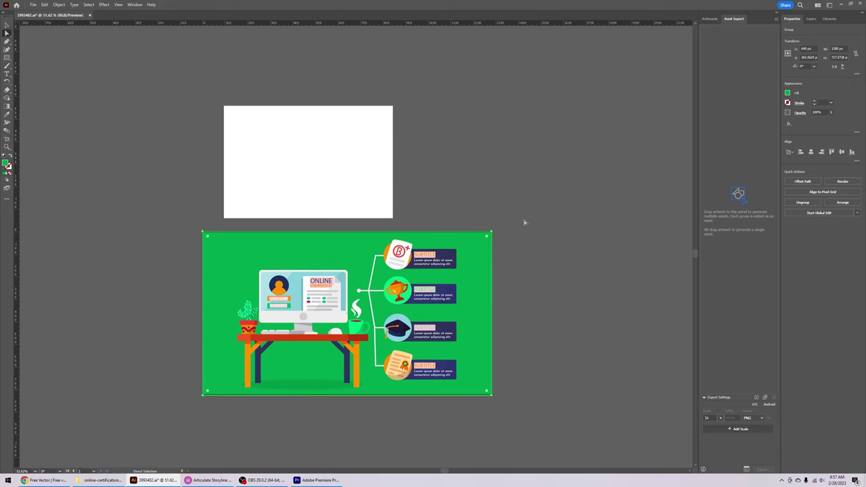
left_click(529, 224)
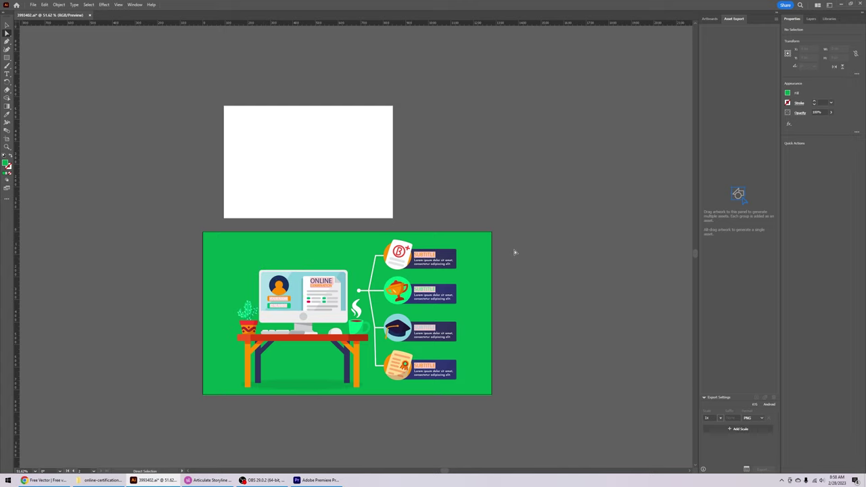
Step: Recolour the first subtitle box with the background's green using the Eyedropper, and darken that fill to a deeper green
left_click(441, 256)
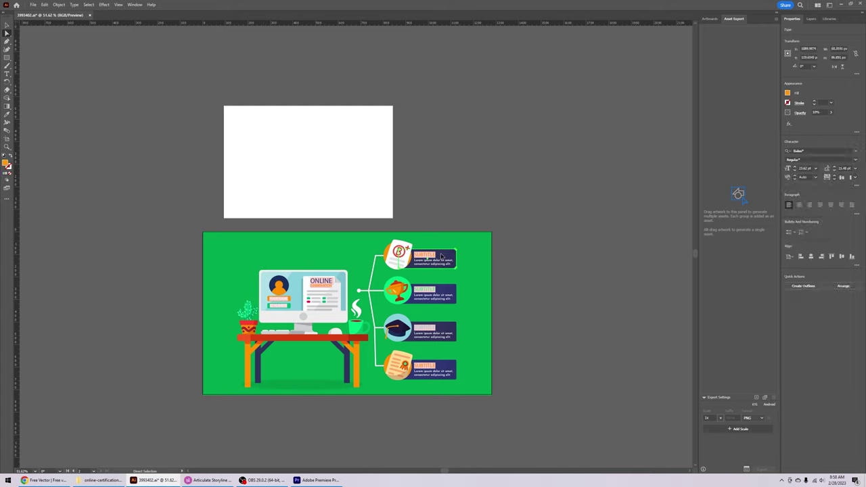
left_click(451, 259)
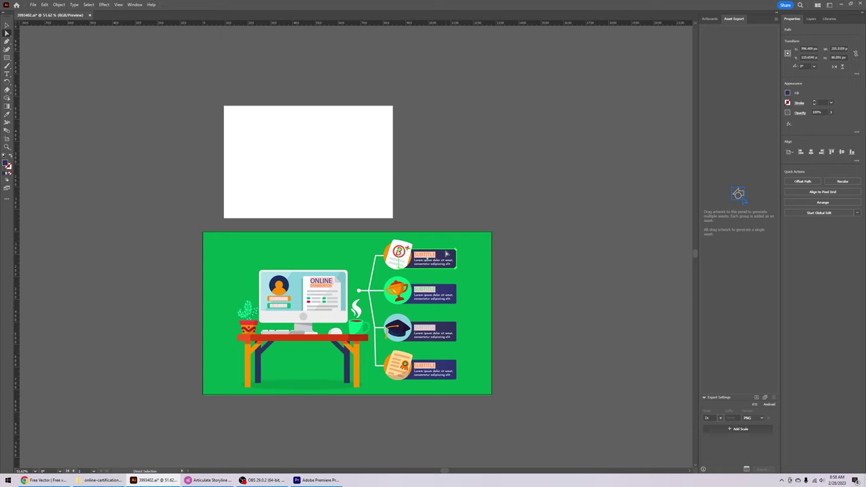
left_click(473, 257)
left_click(445, 254)
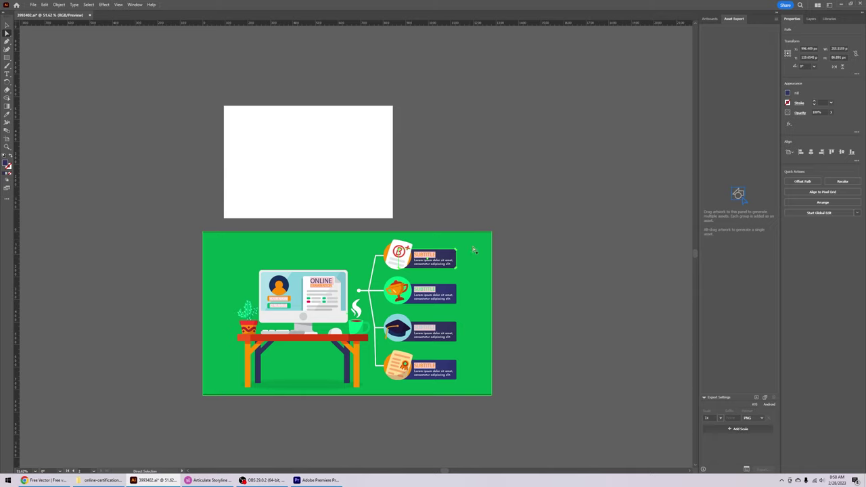
left_click(8, 115)
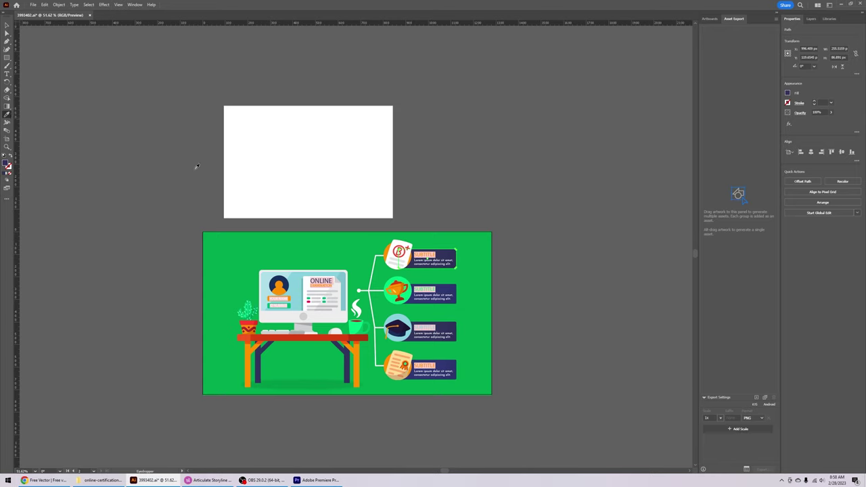
left_click(475, 239)
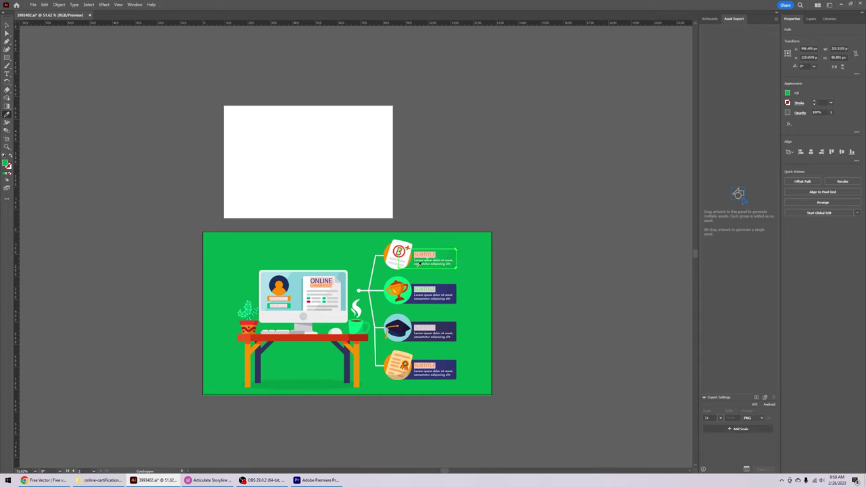
key("a")
double_click(6, 164)
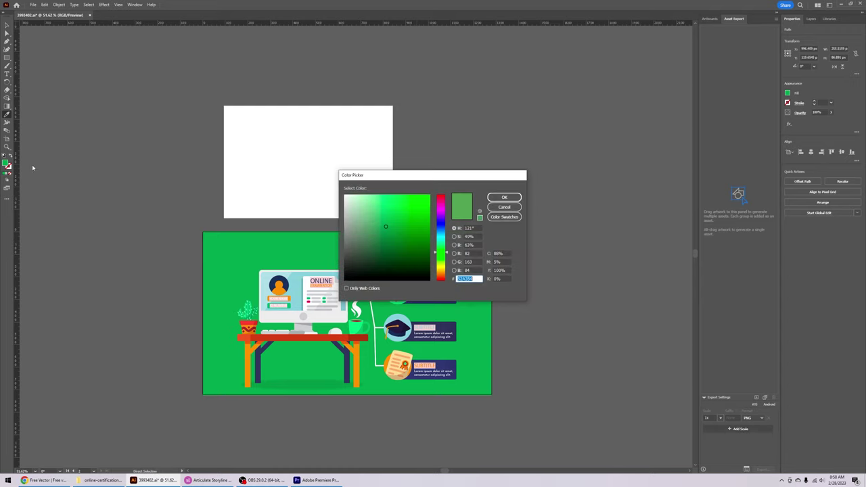
left_click(504, 197)
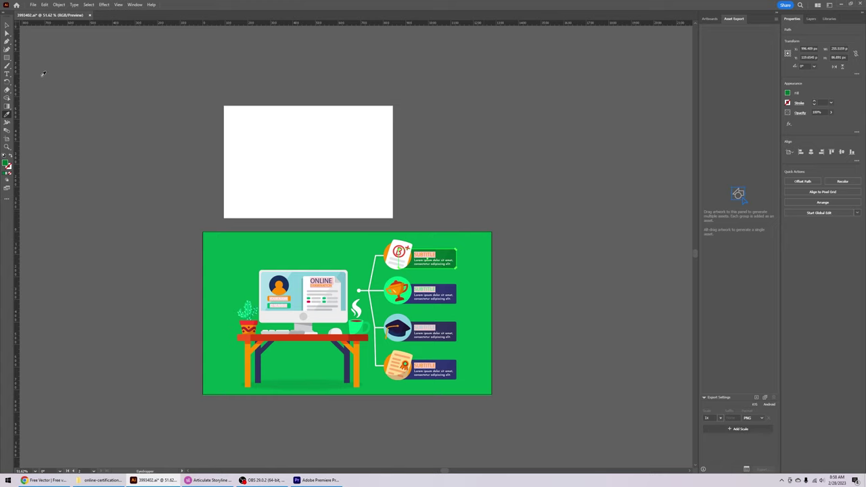
left_click(7, 32)
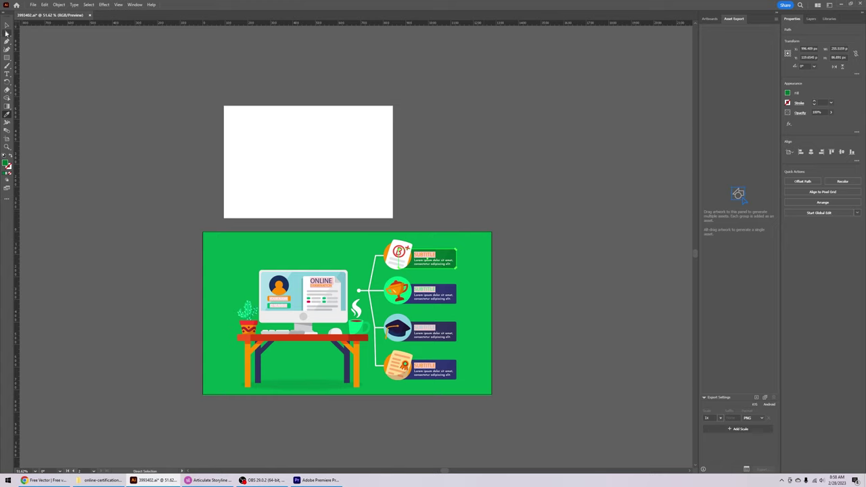
left_click(121, 84)
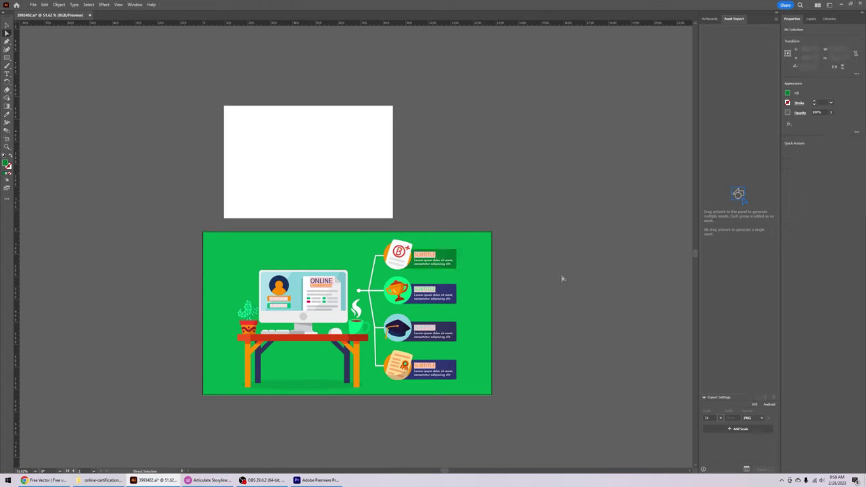
Step: Recolour both parts of the second subtitle box with the Eyedropper, matching the first box's dark green
left_click(452, 292)
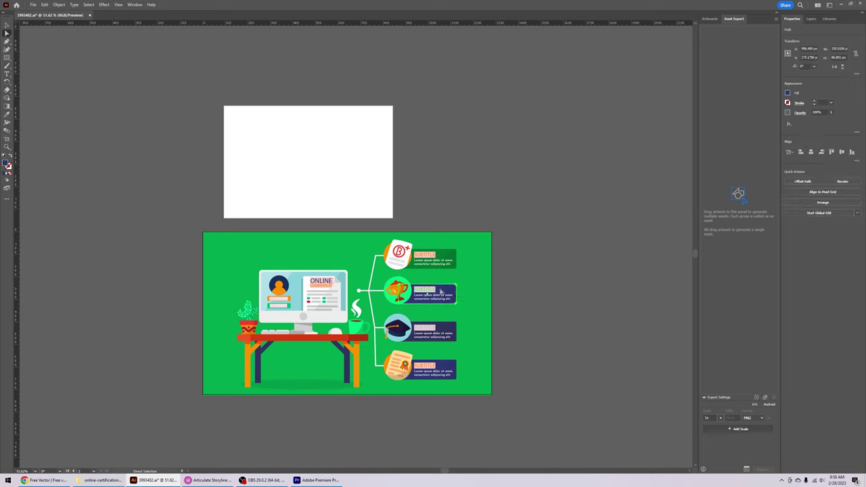
left_click(453, 293, "shift")
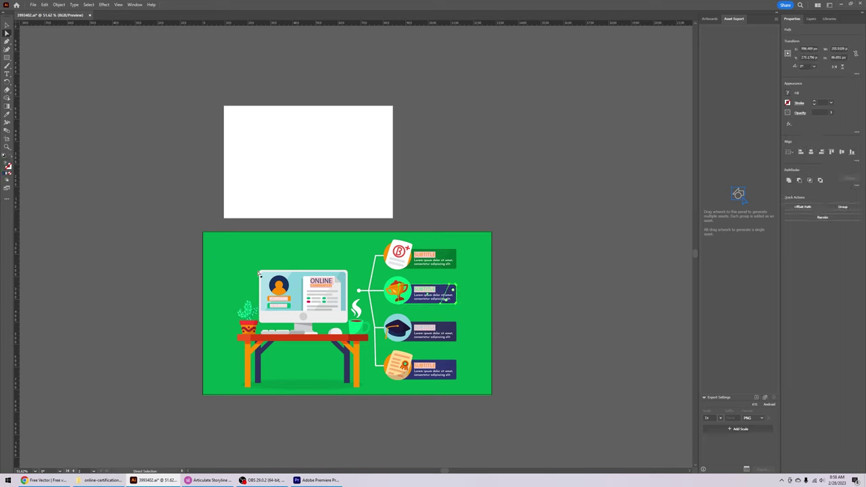
left_click(9, 116)
left_click(485, 265)
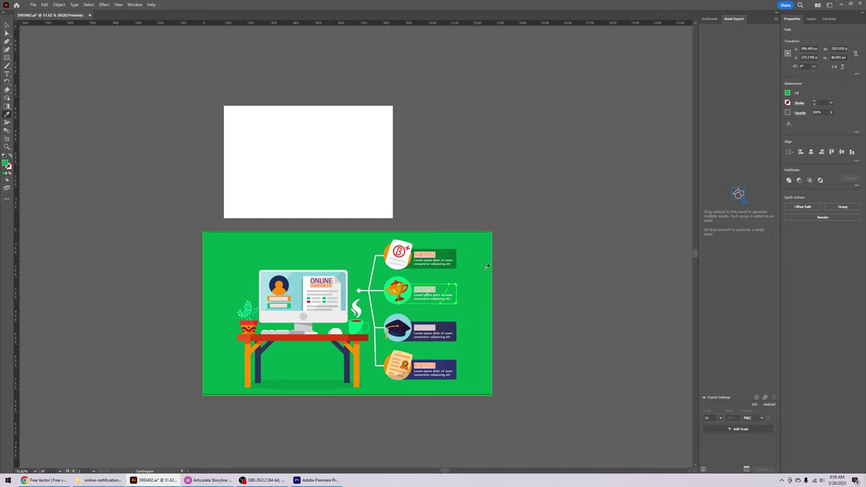
left_click(442, 251)
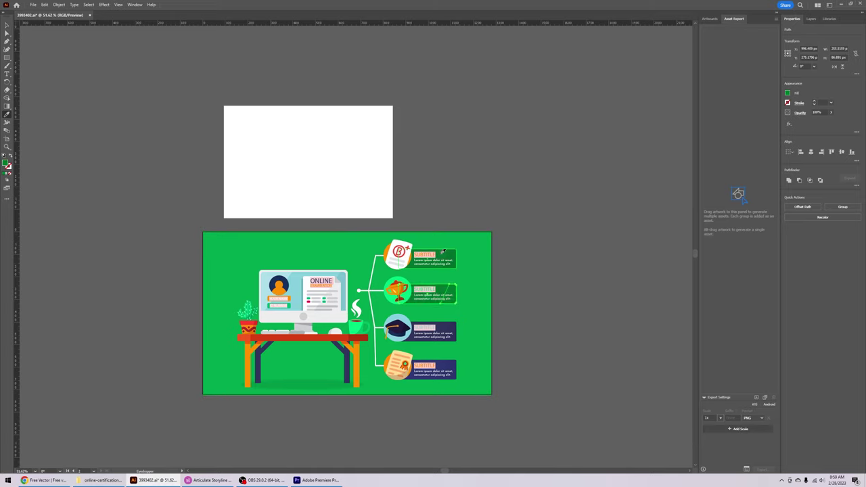
Step: Apply the same dark green to both parts of the third and fourth subtitle boxes with the Eyedropper
left_click(443, 329, "ctrl")
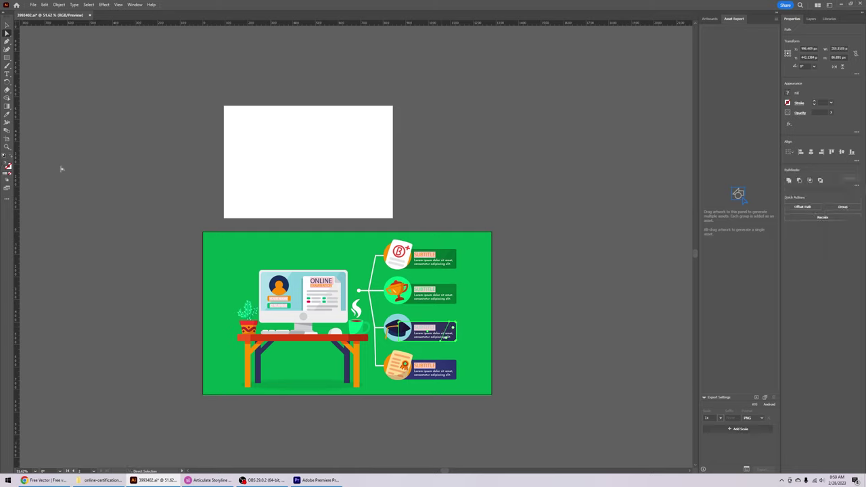
left_click(7, 115)
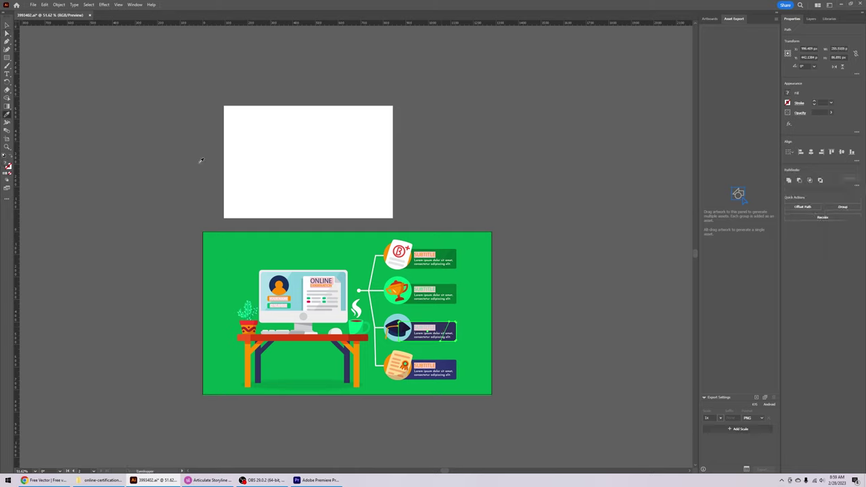
left_click(444, 289)
left_click(441, 367, "ctrl")
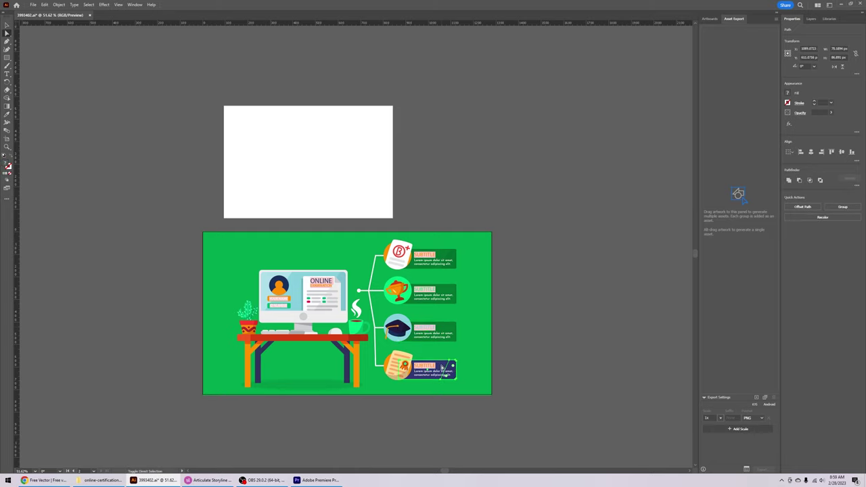
left_click(6, 113)
left_click(451, 305)
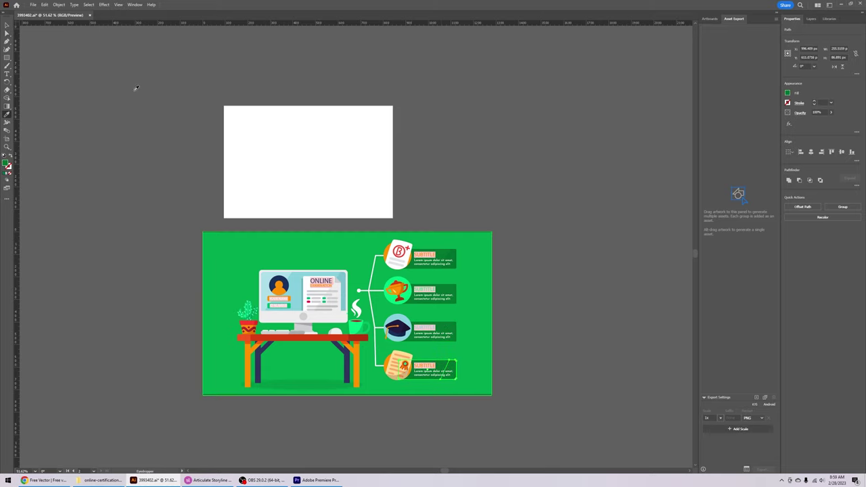
left_click(6, 32)
left_click(123, 129)
Step: Move the group with the desk illustration, icons and subtitle boxes slightly up and to the left on the green background
left_click_drag(391, 276, 414, 256)
left_click(7, 25)
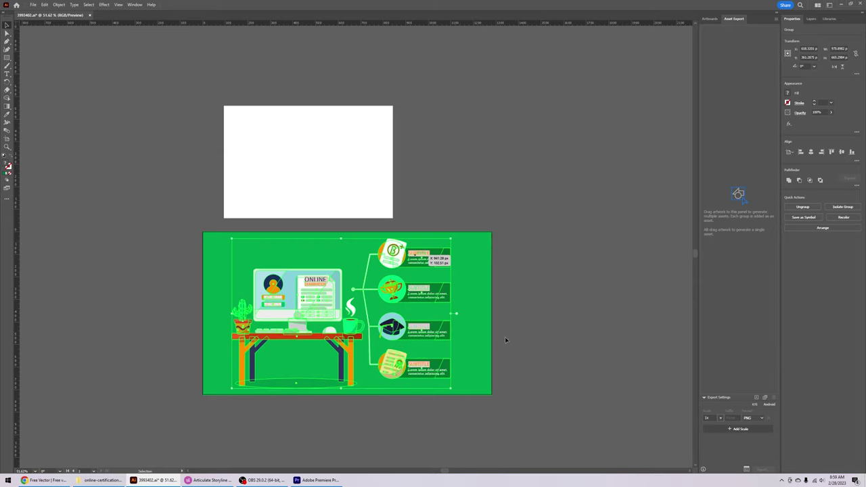
left_click(64, 68)
Step: Extend the green background rectangle slightly past the artboard's right edge by moving its two right corner points outward with Direct Selection
key("a")
mouse_move(473, 256)
left_mouse_down()
mouse_move(450, 276)
mouse_move(467, 258)
left_mouse_up()
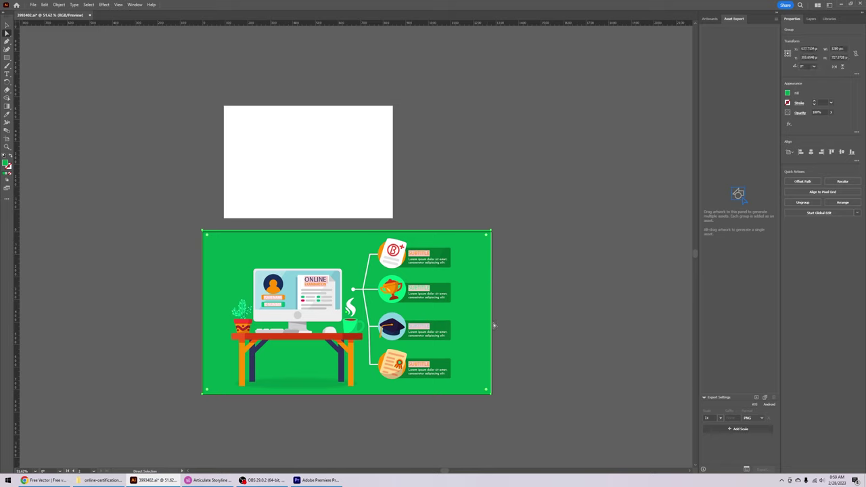
left_click(491, 231)
left_click(491, 394)
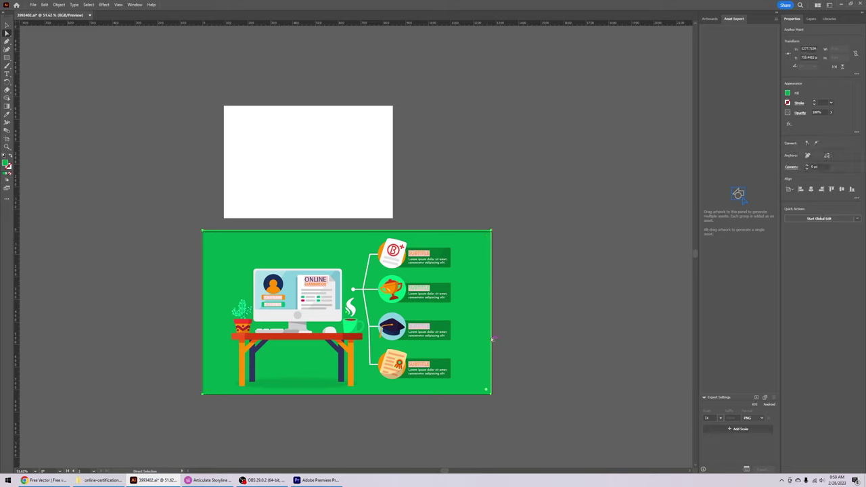
left_click_drag(492, 231, 499, 231)
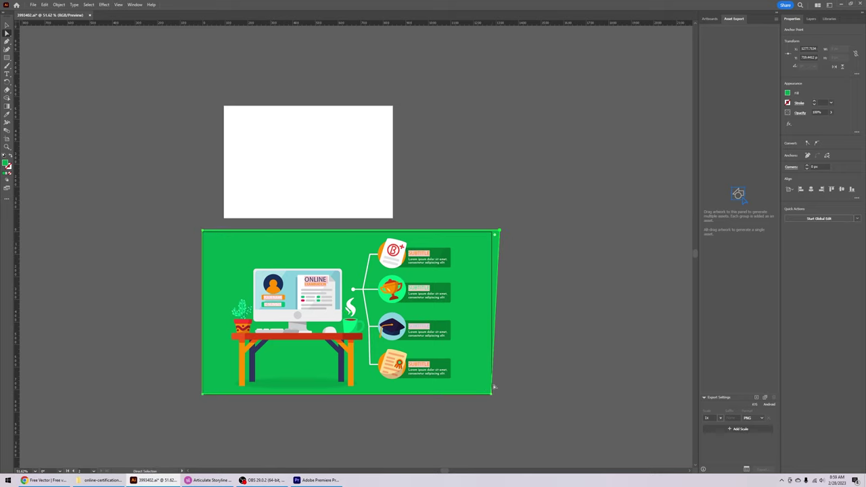
left_click_drag(491, 393, 499, 393)
left_click(537, 364)
left_click(205, 392)
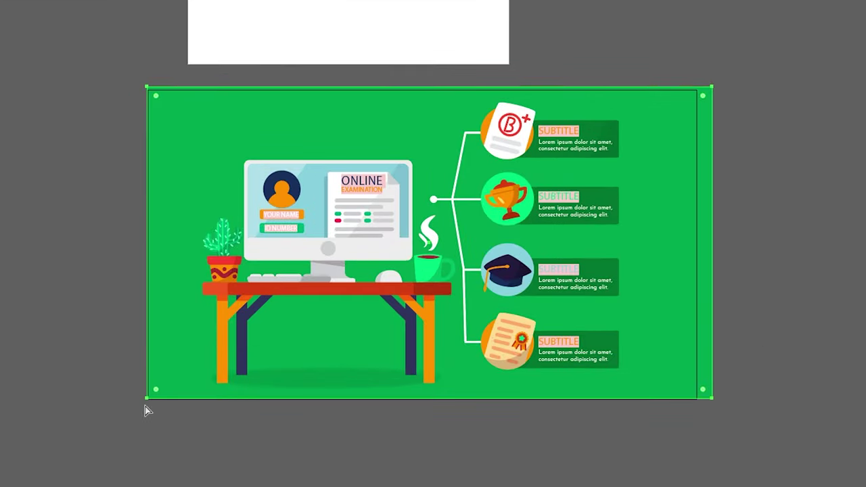
left_click(147, 410)
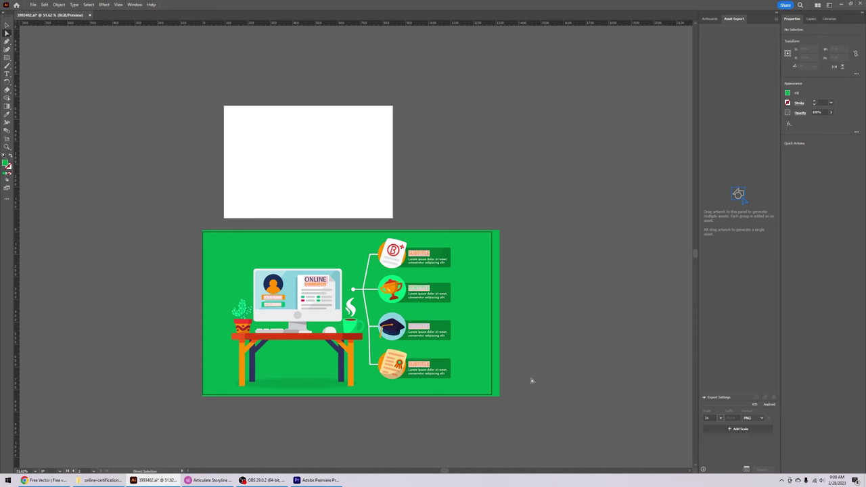
Step: Recolour both navy rear desk legs with the subtitle boxes' dark green using the Eyedropper
left_click(339, 355)
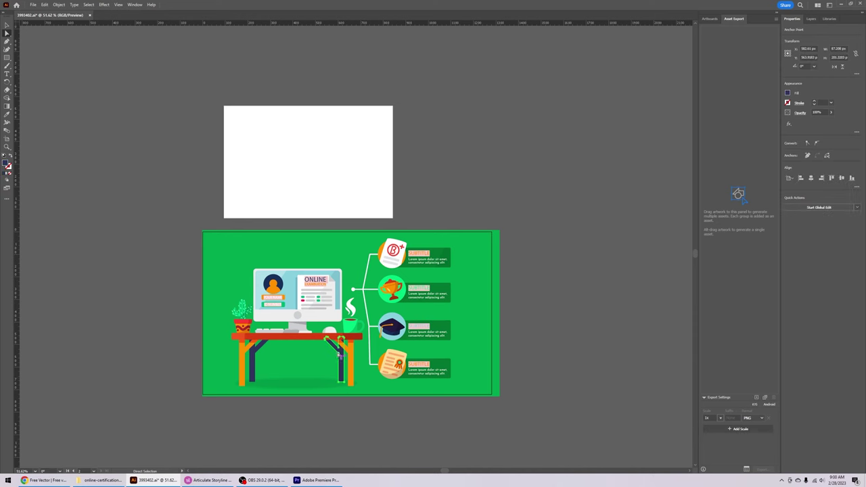
left_click(255, 360, "shift")
left_click(254, 358)
left_click(340, 369, "shift")
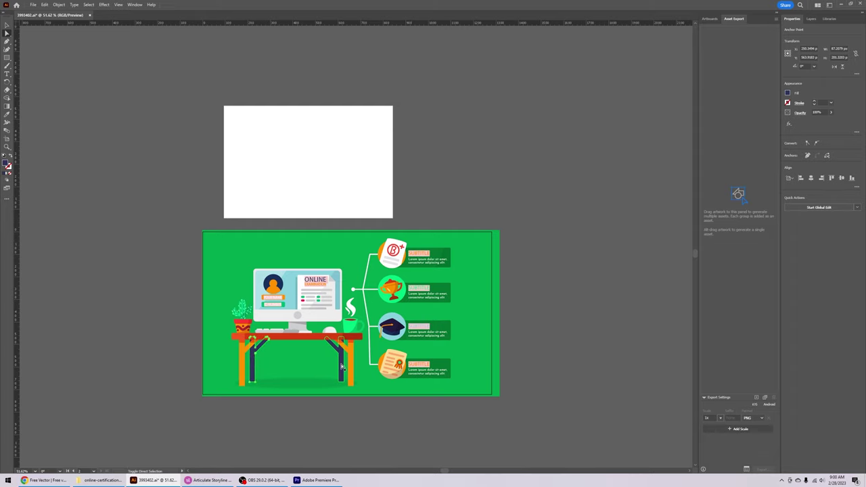
left_click(341, 366, "shift")
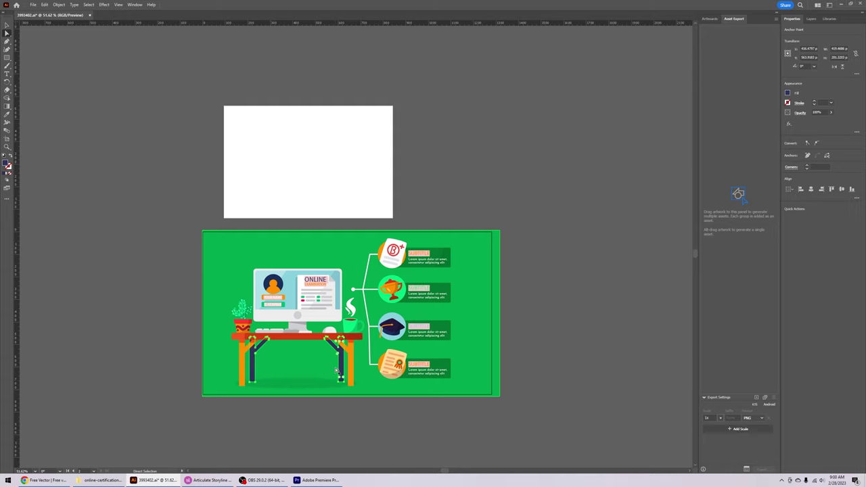
left_click(7, 113)
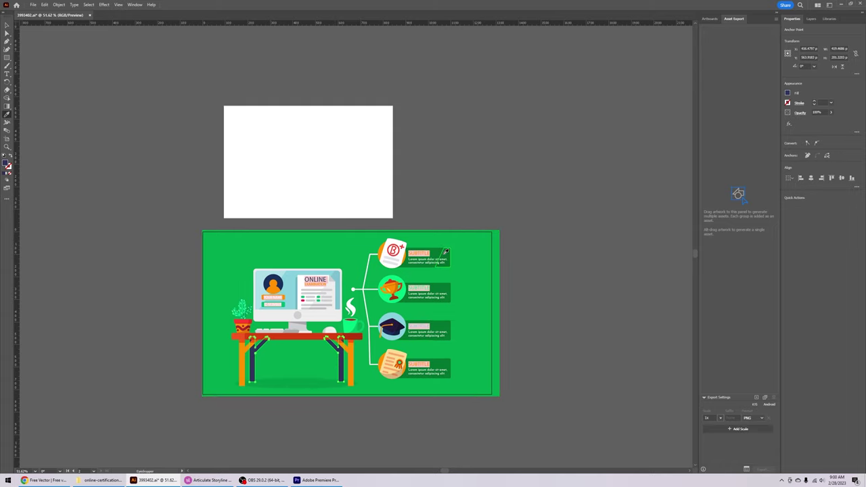
left_click(438, 251)
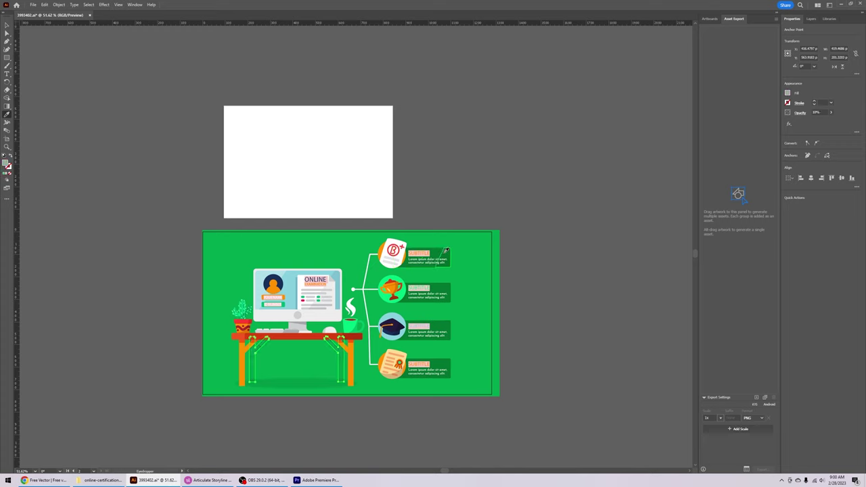
left_click(7, 25)
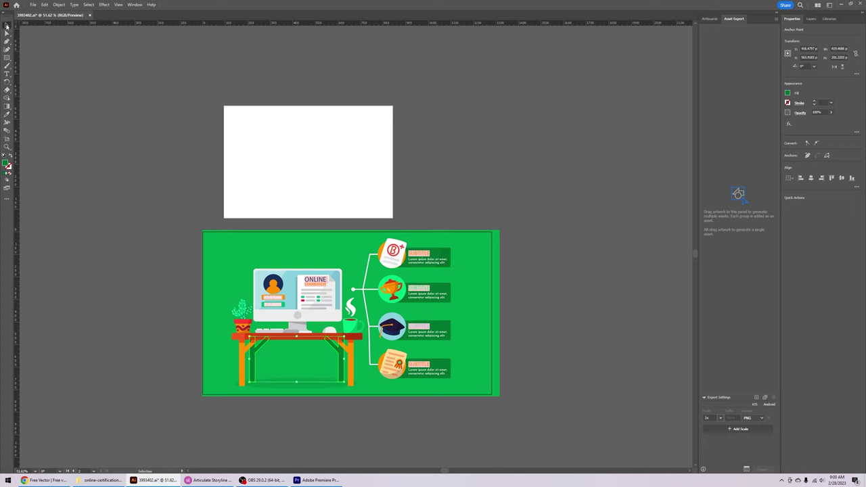
left_click(195, 207)
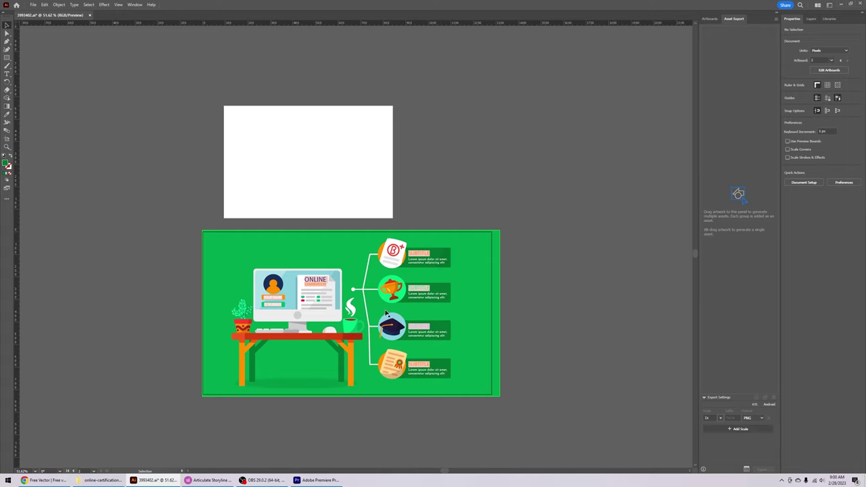
Step: Delete the top text line, shading and paper of the fourth item's certificate icon using Direct Selection
left_click(402, 363)
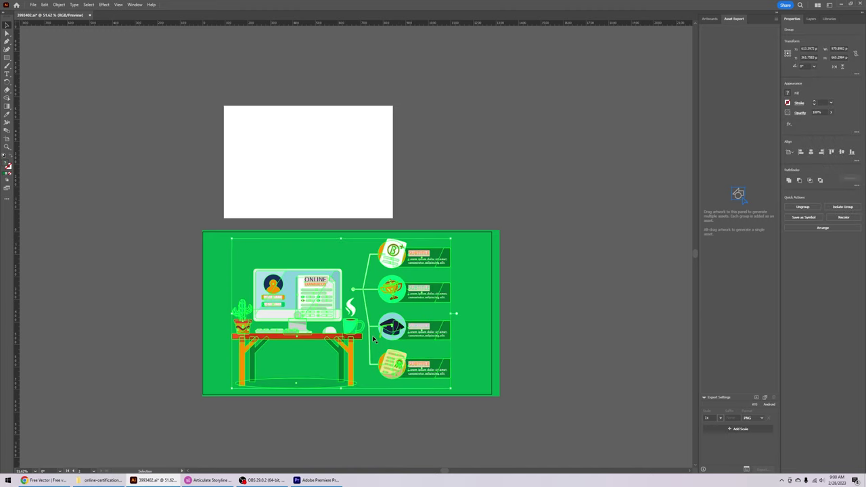
left_click(132, 115)
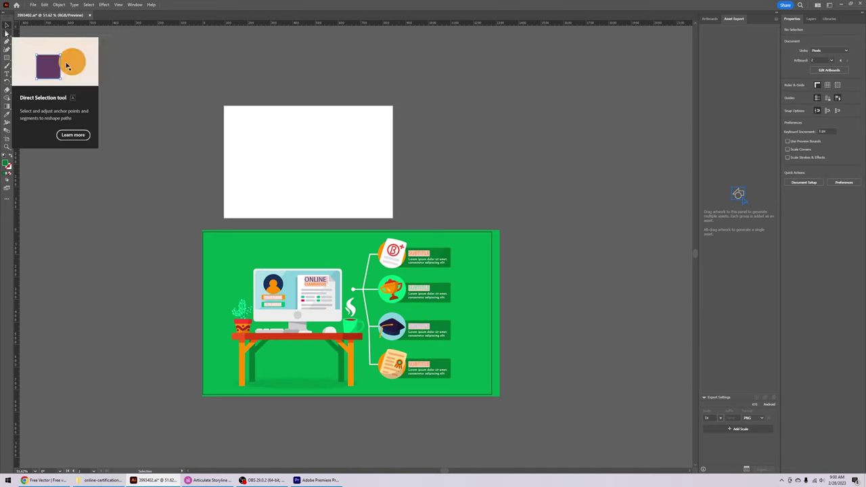
left_click(6, 32)
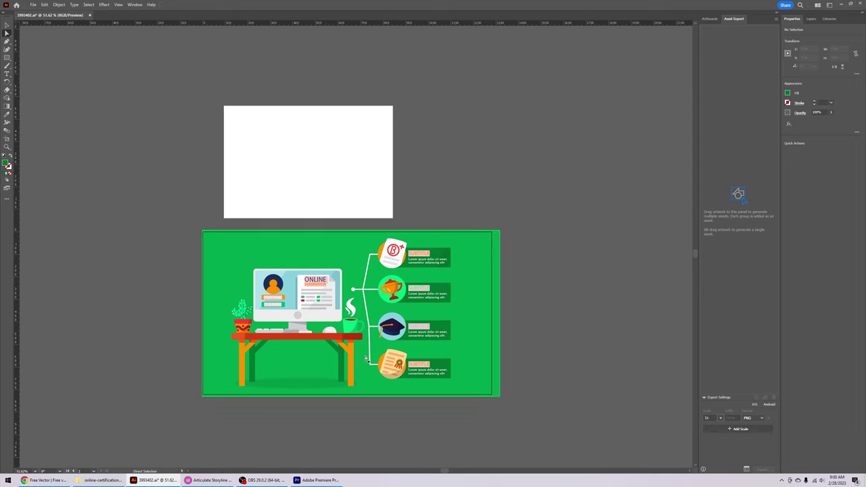
left_click(391, 368)
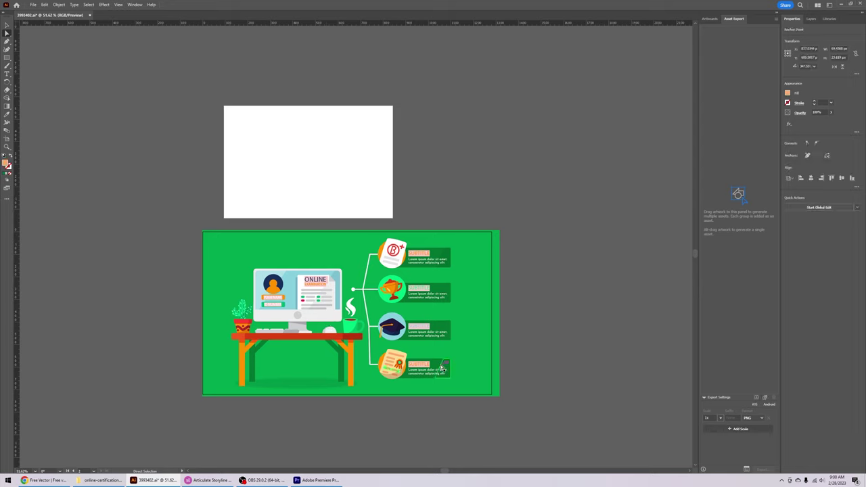
left_click(399, 358)
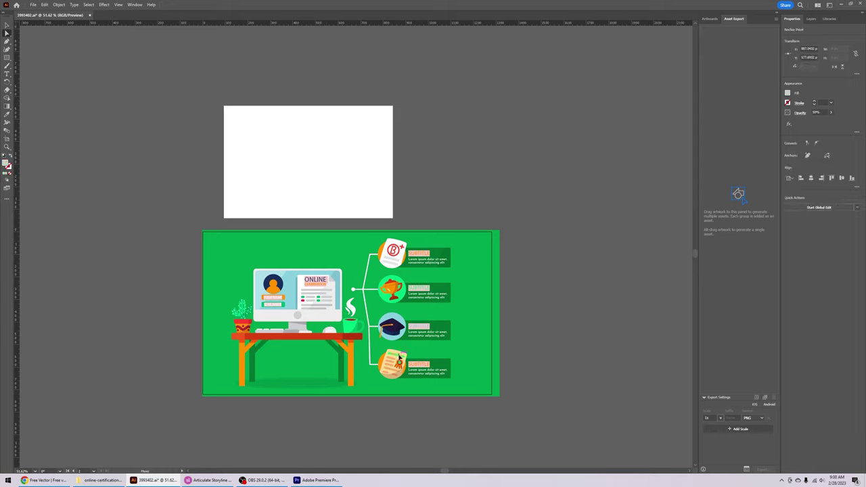
left_click(402, 355)
key("Delete")
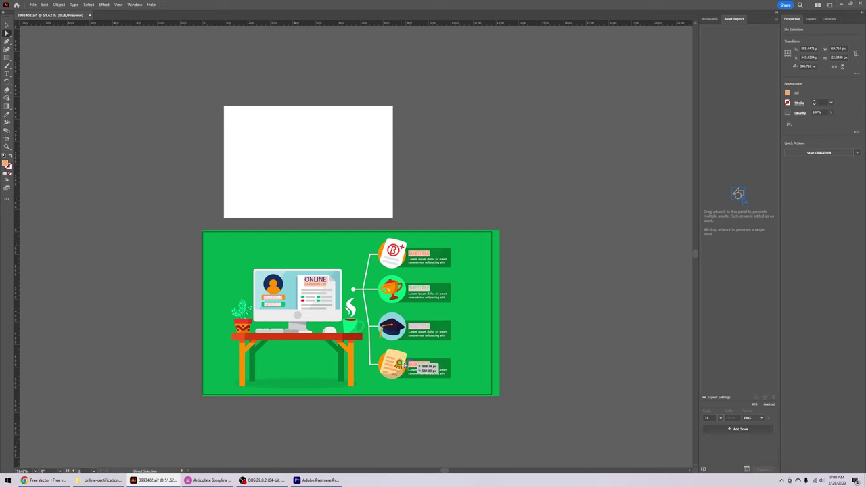
left_click(405, 361)
key("Delete")
left_click(396, 360)
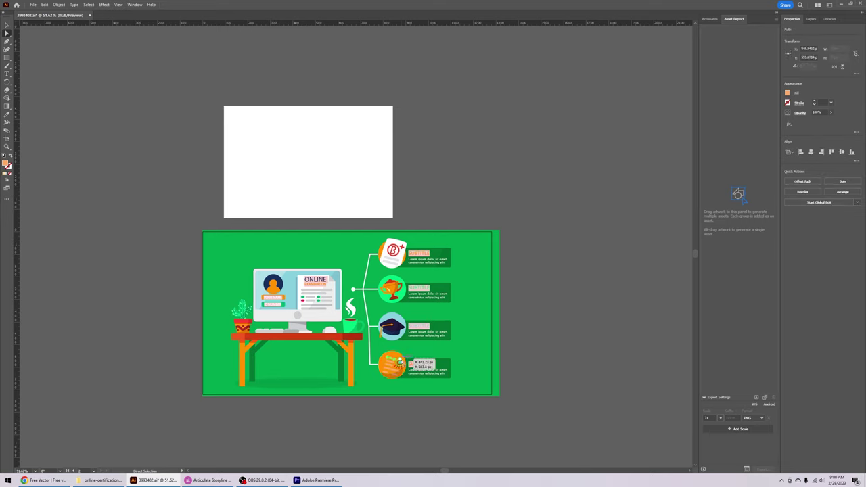
Step: Delete the fourth item's subtitle, its body text and both parts of its dark green box
left_click(421, 364)
key("Delete")
left_click(428, 374)
key("Delete")
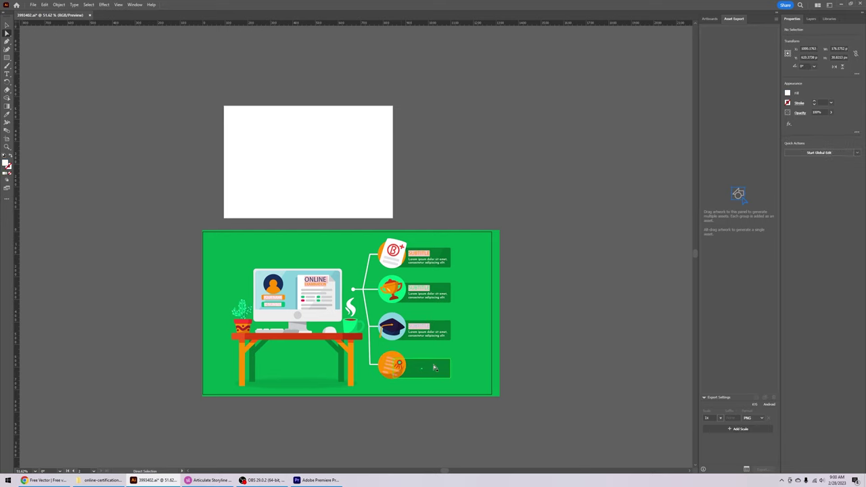
left_click(435, 367)
key("Delete")
left_click(444, 367)
key("Delete")
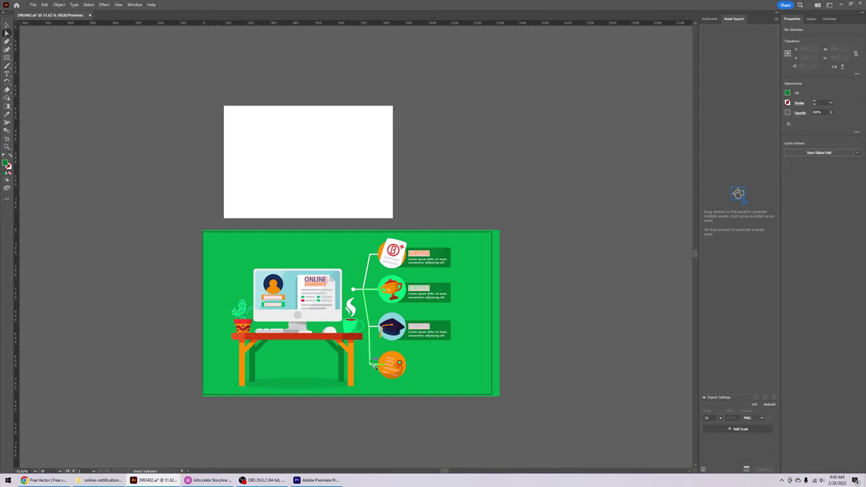
Step: Delete the orange circle behind the fourth item's certificate and its leftover shading
left_click(399, 363)
key("Delete")
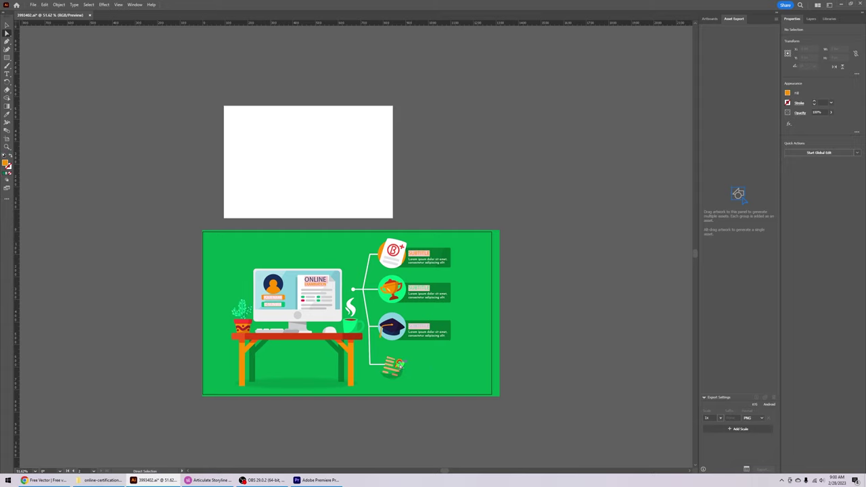
left_click(398, 375)
key("Delete")
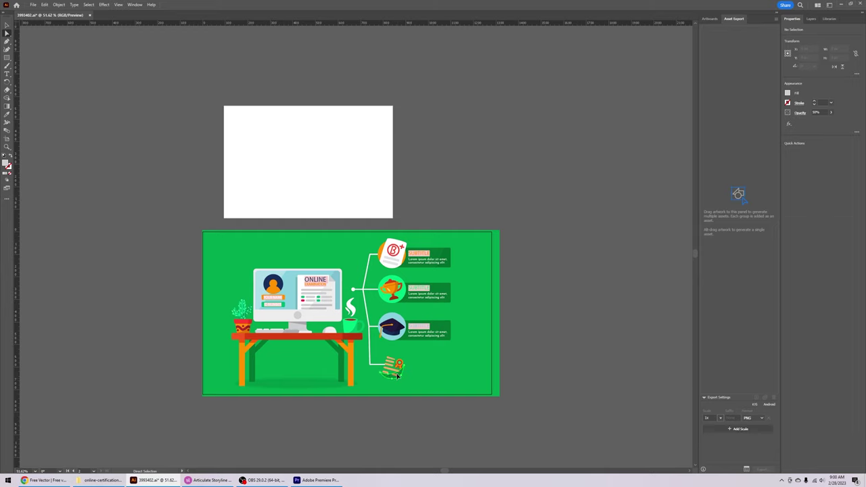
left_click(398, 375)
Step: Delete the certificate's leftover text lines and part of its rosette
left_click(398, 373)
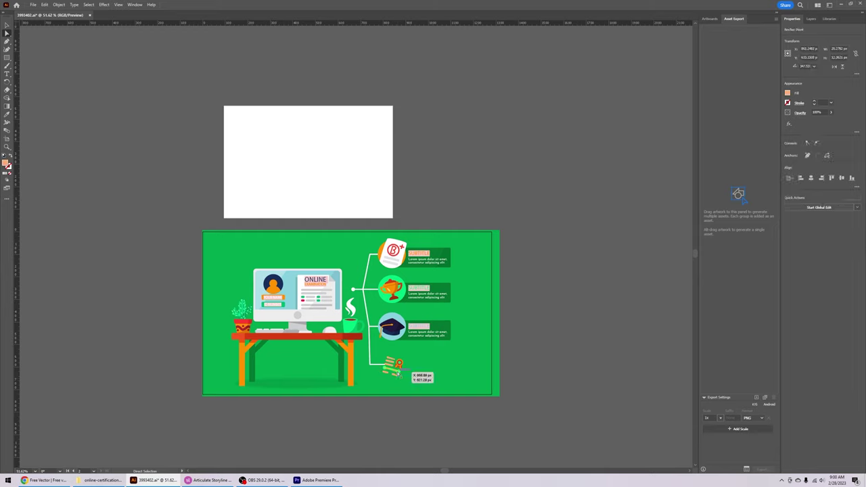
key("Delete")
left_click(400, 362)
key("Delete")
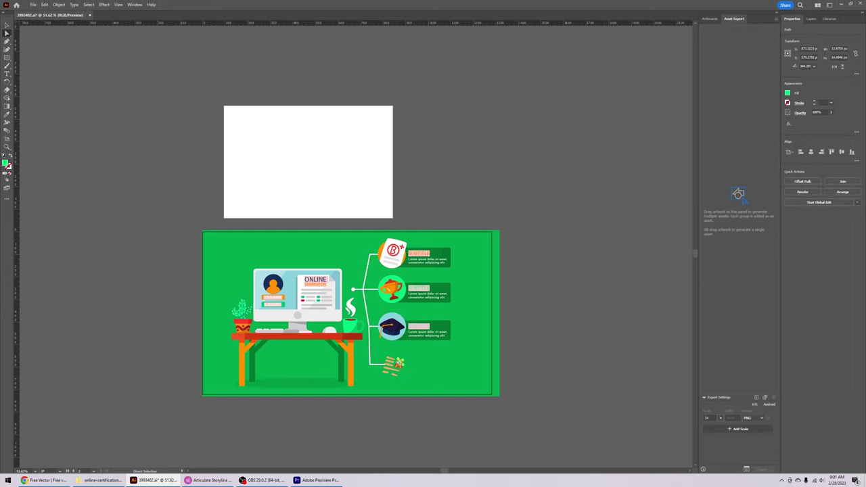
key("Delete")
left_click(393, 365)
key("Delete")
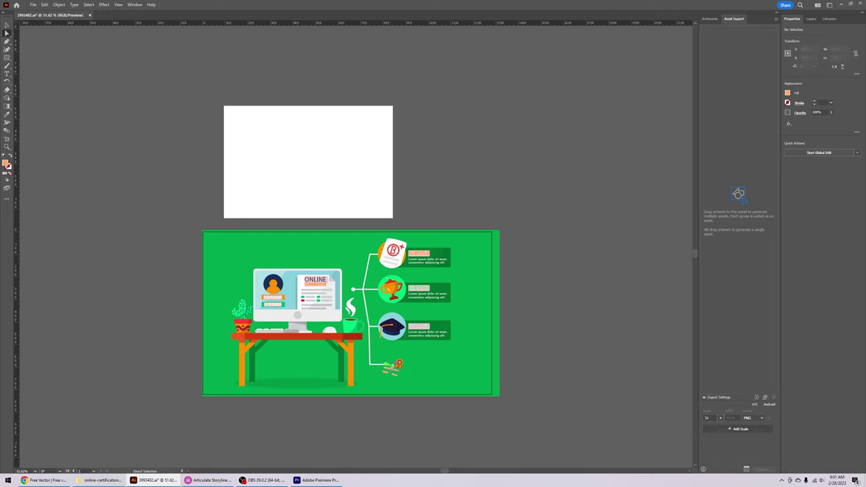
left_click(393, 370)
key("Delete")
left_click(393, 375)
key("Delete")
key("Delete")
Step: Delete the remaining green and red pieces of the certificate's rosette
double_click(400, 365)
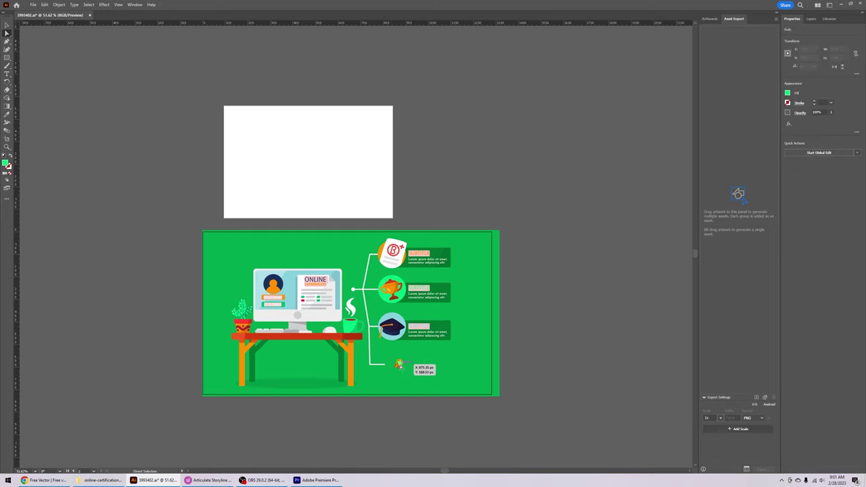
left_click(448, 258)
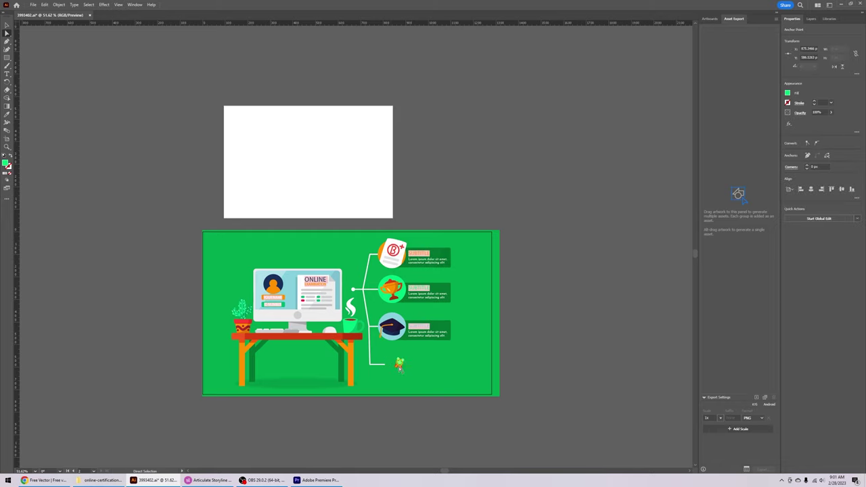
left_click(399, 365)
key("Delete")
key("Delete")
left_click(399, 365)
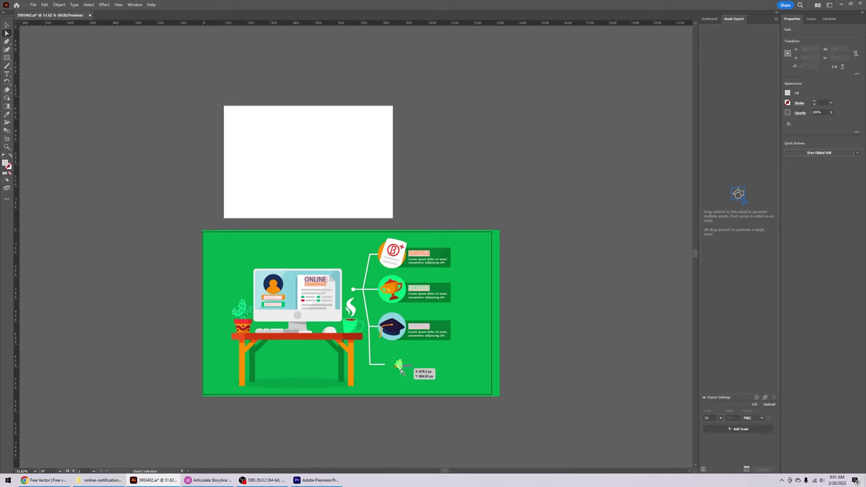
key("Delete")
left_click(401, 369)
key("Delete")
left_click(399, 365)
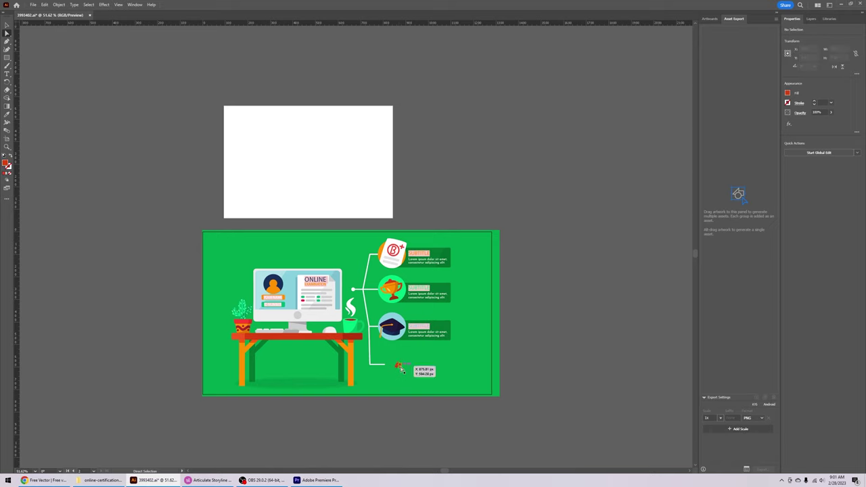
key("Delete")
Step: Try deleting the connector path that leads to the removed fourth item, and undo the deletion
left_click(382, 366)
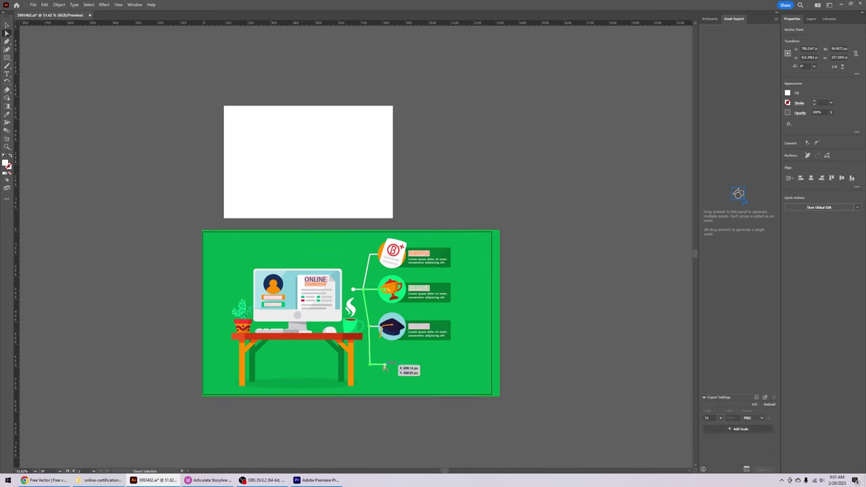
key("Delete")
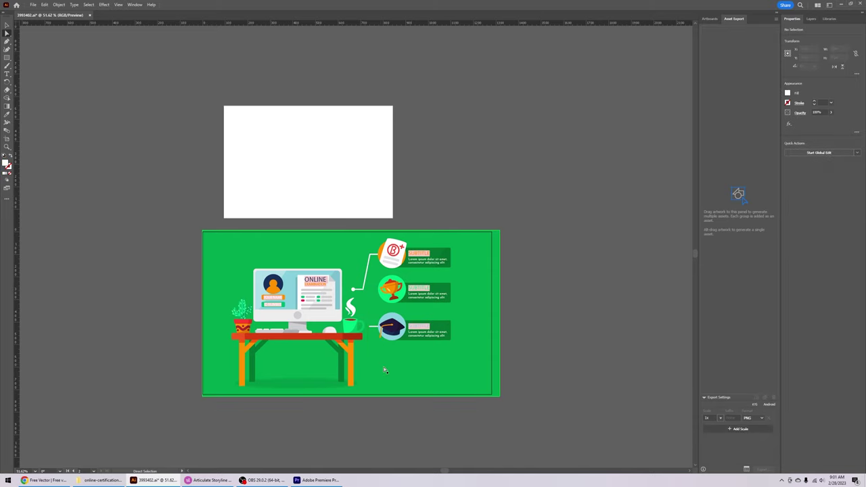
key("ctrl+z")
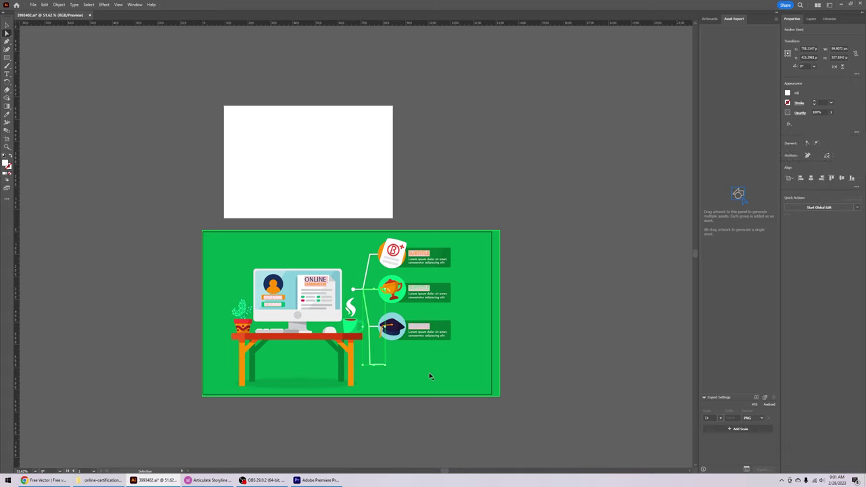
left_click(518, 361)
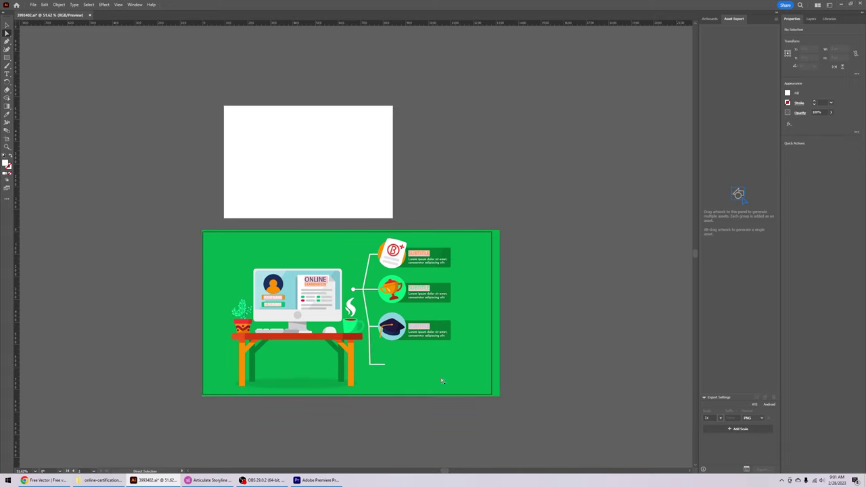
left_click(385, 365)
left_click(7, 147)
left_click(382, 385)
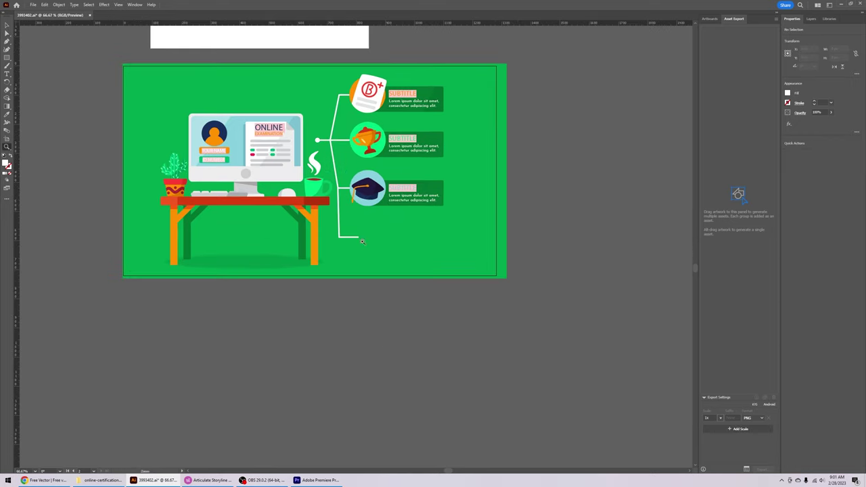
left_click(362, 242)
left_click(357, 230)
key("ctrl")
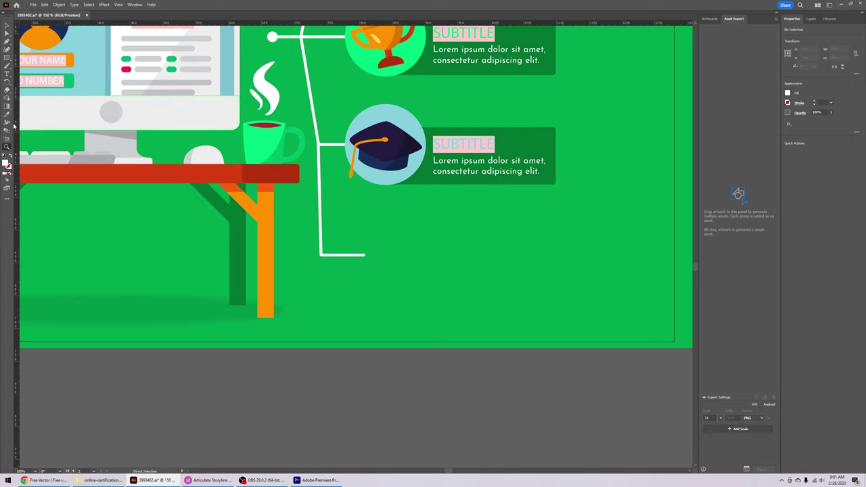
left_click(8, 147)
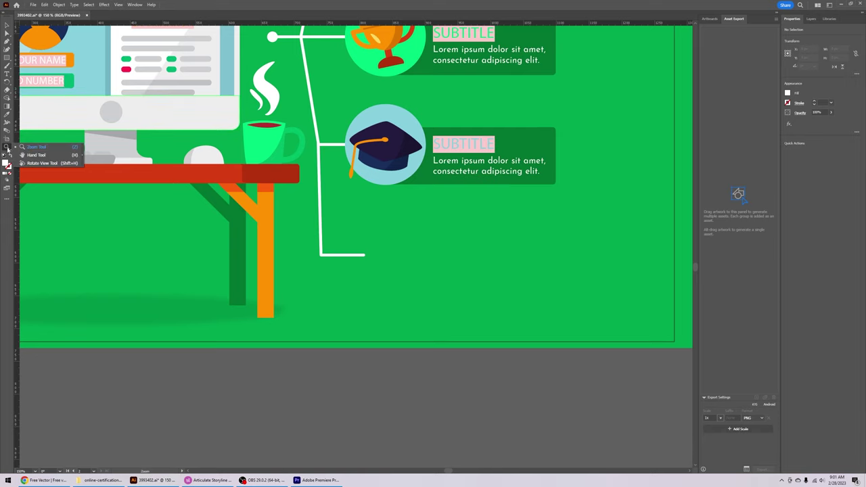
left_click(36, 147)
left_click(339, 232)
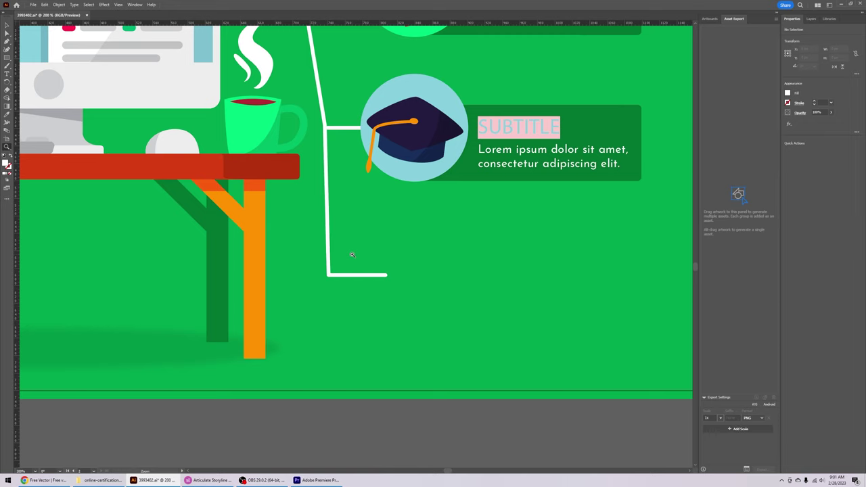
key("plus")
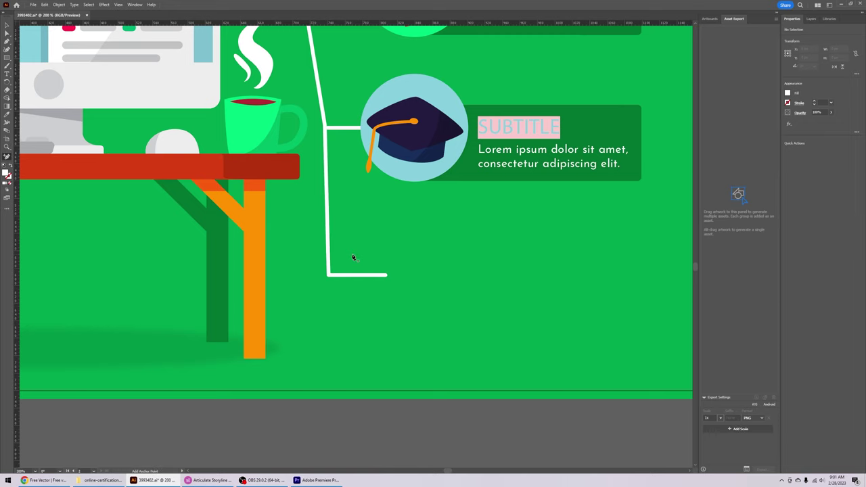
scroll(353, 257, "down", 2)
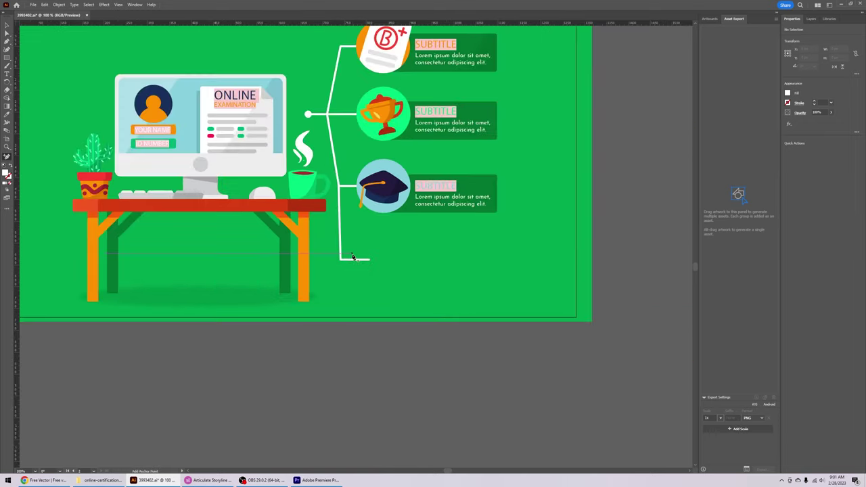
left_click(7, 147)
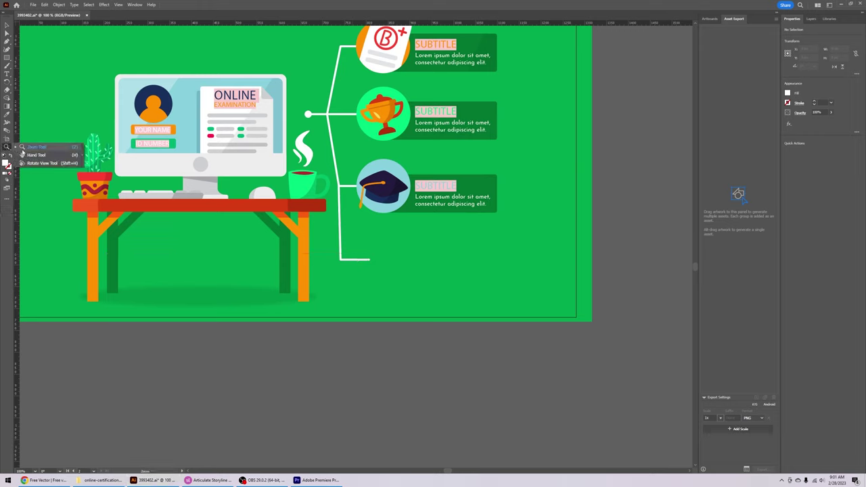
left_click(36, 154)
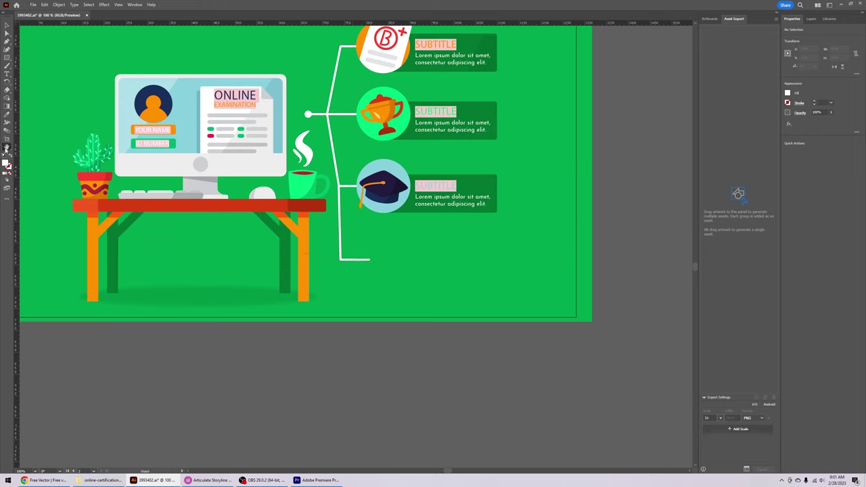
left_click(6, 147)
left_click(37, 149)
left_click(367, 262)
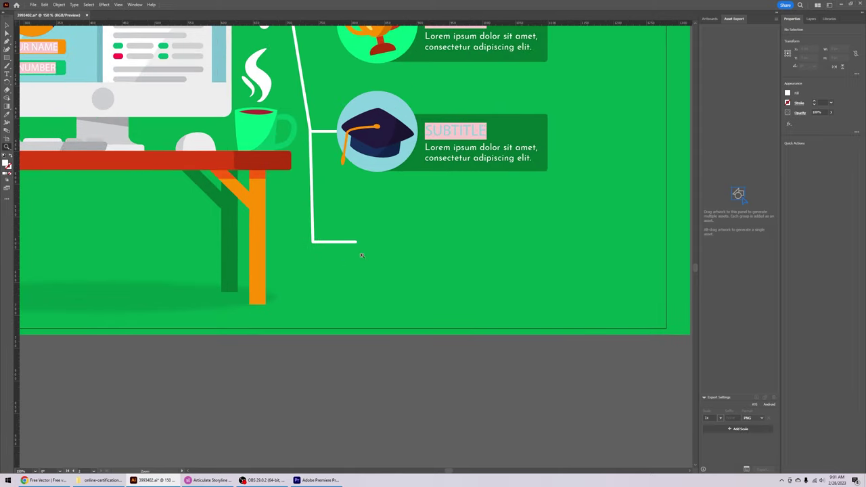
left_click(358, 239, "ctrl")
left_click(357, 238, "alt")
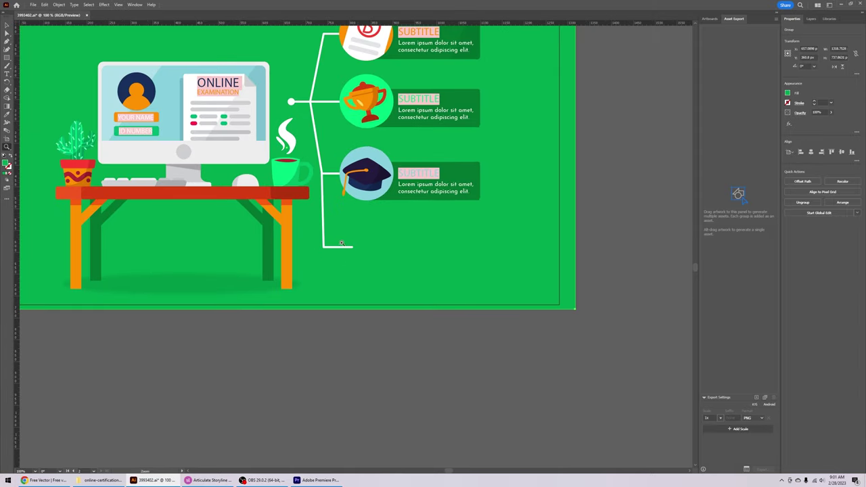
left_click_drag(332, 224, 355, 232)
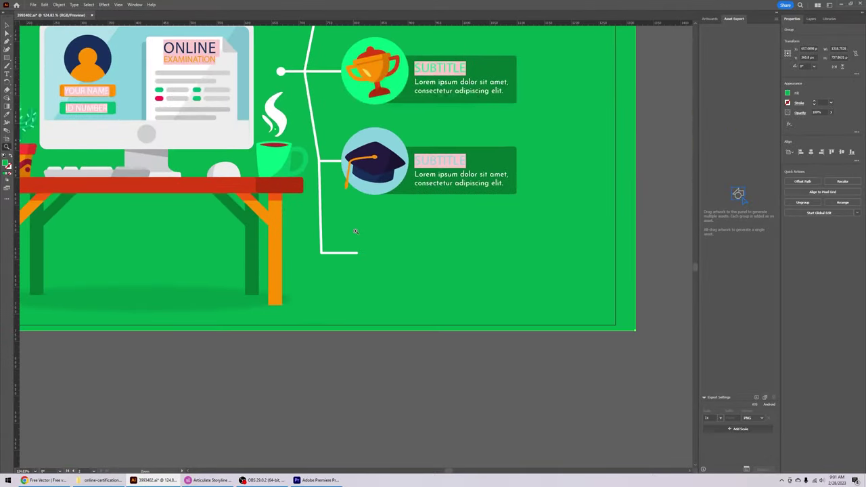
left_click(365, 252, "alt")
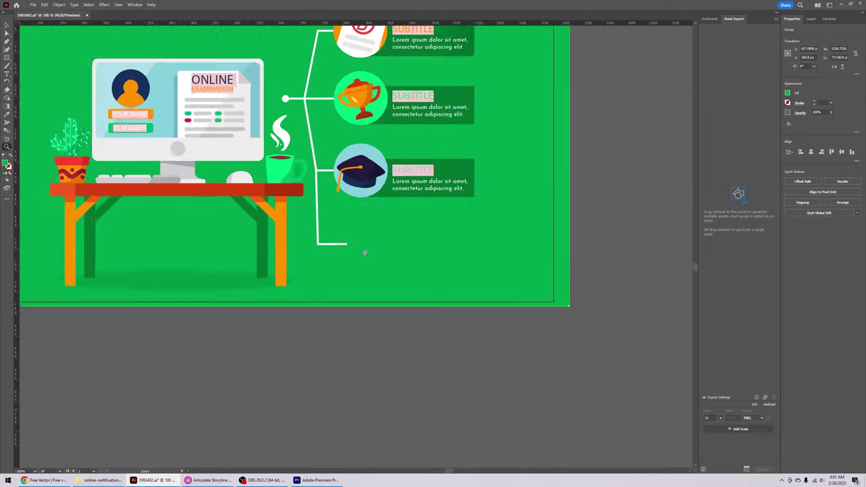
left_click(365, 252, "alt")
left_click(324, 223)
left_click(329, 229)
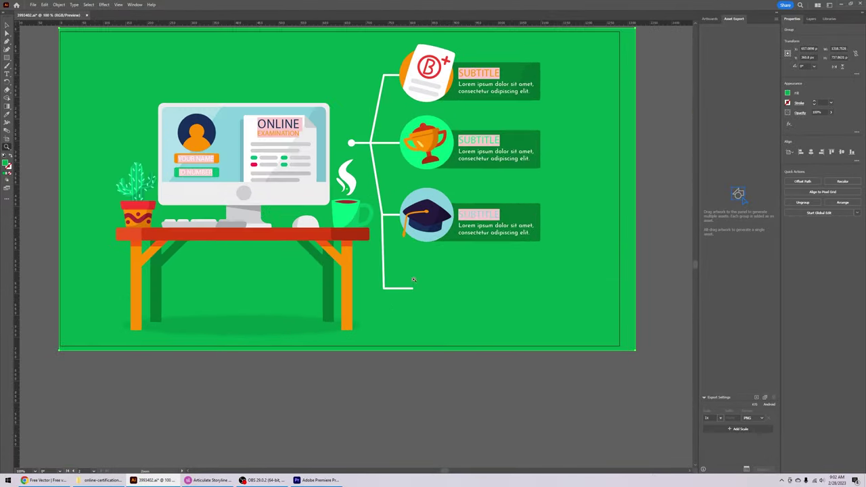
Step: Delete the white connector lines that link the desk illustration to the three subtitle items
left_click(417, 289)
left_click(358, 250)
left_click(355, 257, "alt")
left_click(355, 257, "alt")
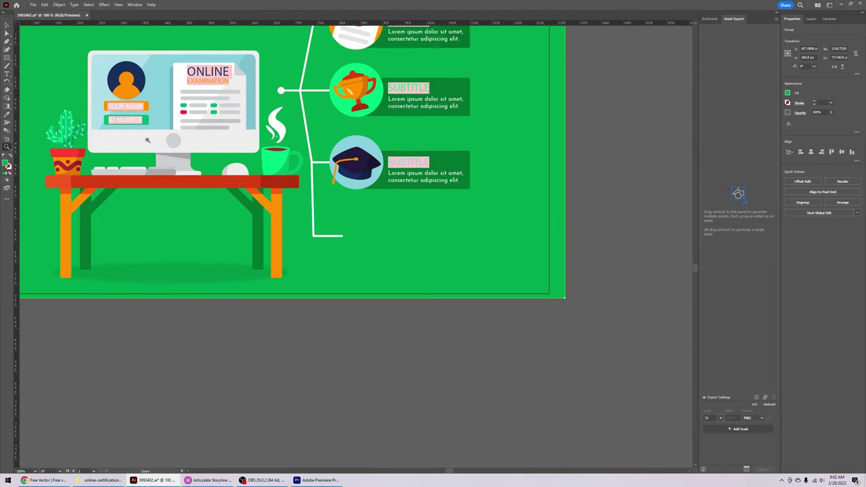
left_click(7, 33)
left_click(343, 236)
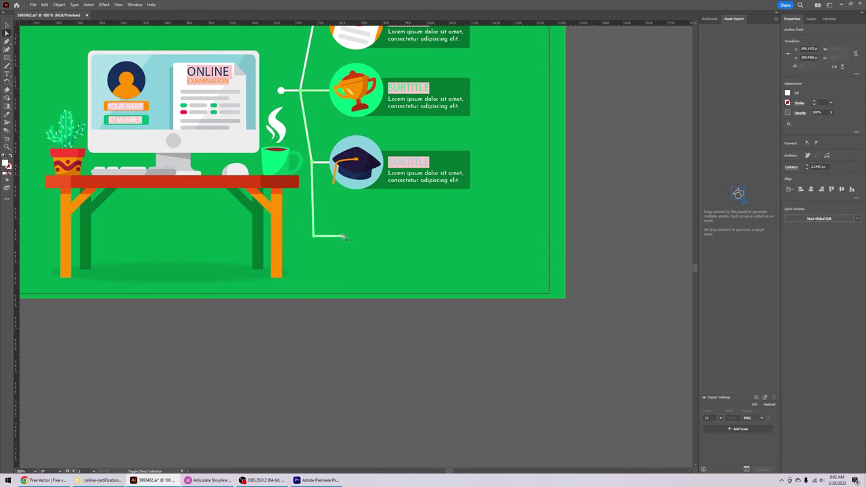
key("Delete")
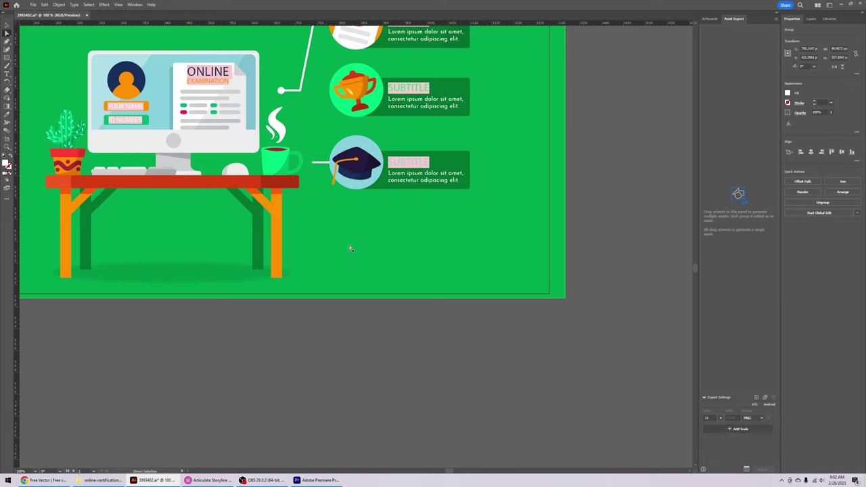
key("Delete")
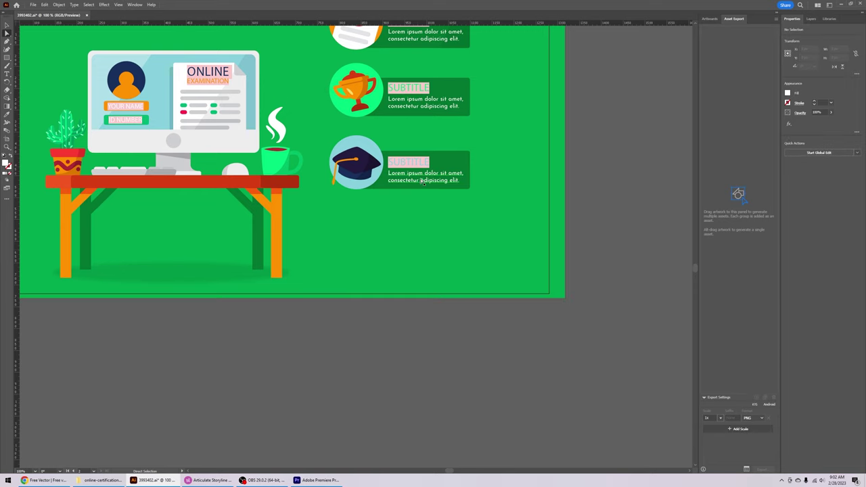
Step: Move the whole illustration group slightly to the right on the green background
left_click(6, 139)
left_click(7, 147)
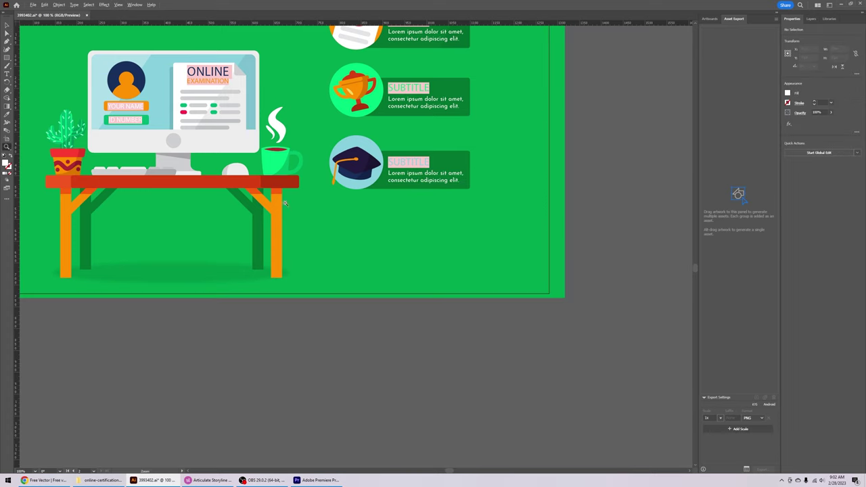
left_click(326, 206, "alt")
left_click(326, 207, "alt")
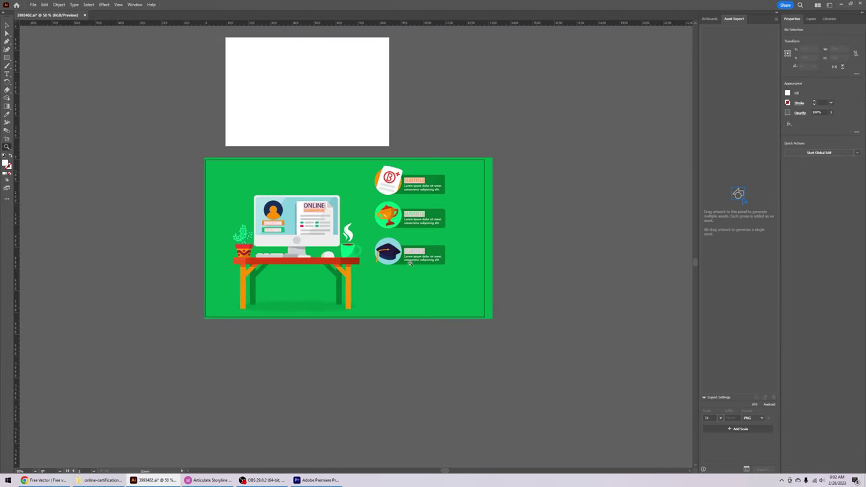
key("v")
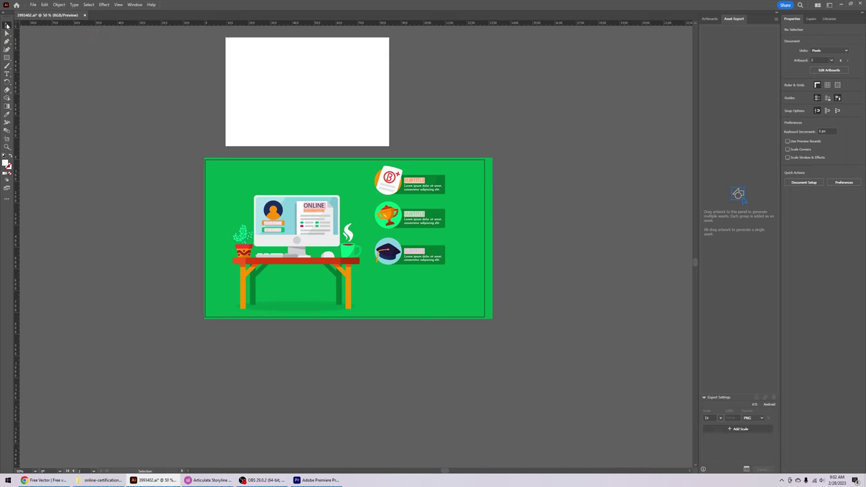
left_click(324, 240)
mouse_move(325, 240)
left_mouse_down()
mouse_move(361, 242)
mouse_move(330, 244)
left_mouse_up()
left_click(514, 225)
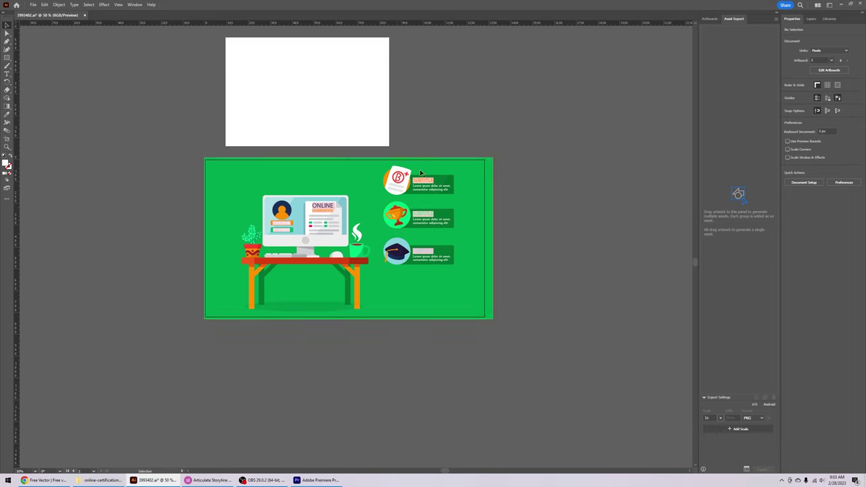
Step: Isolate the illustration group and move its three subtitle items down so they sit level with the desk artwork
left_click(397, 185)
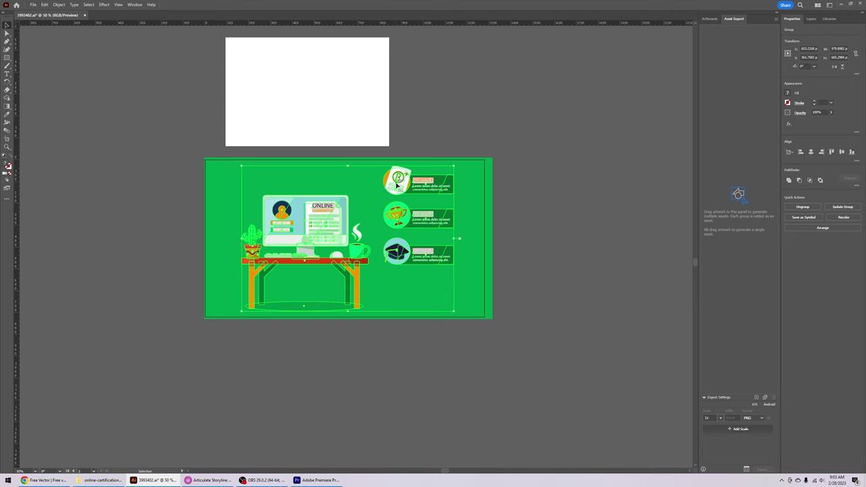
double_click(397, 184)
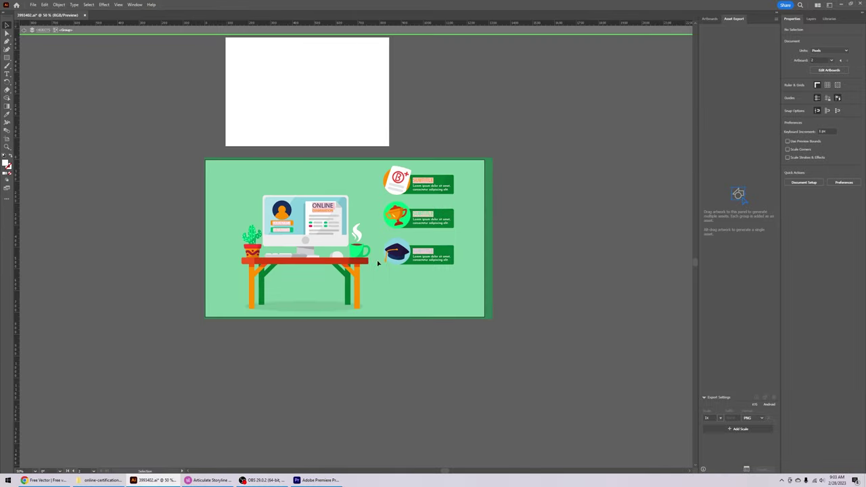
left_click_drag(403, 192, 424, 207)
double_click(403, 181)
Step: Open the nested item groups, select the banner piece behind the graduation cap's text, and leave isolation mode completely
double_click(402, 208)
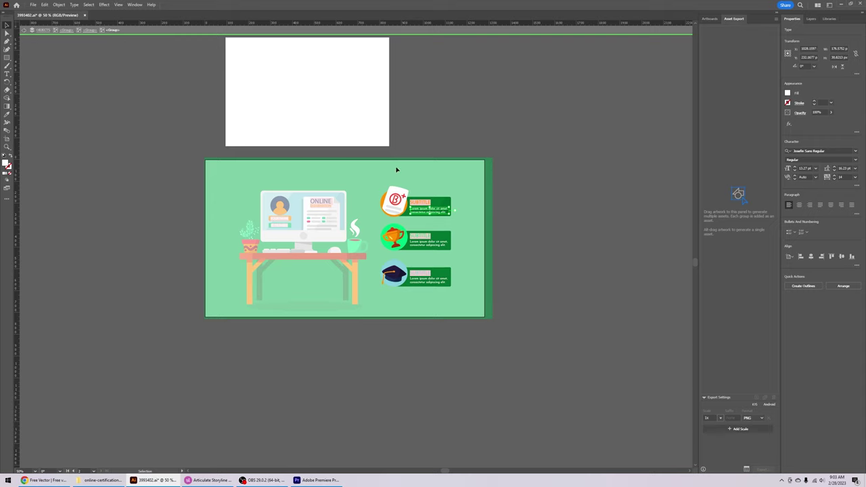
left_click(442, 277)
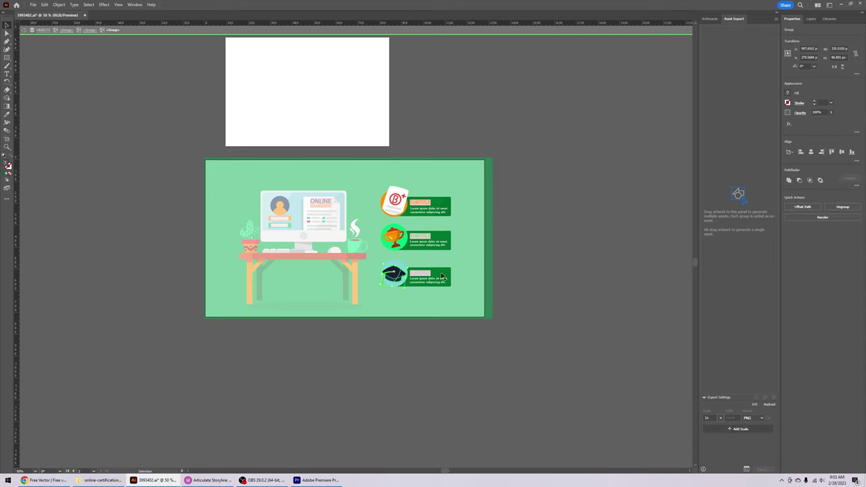
double_click(441, 277)
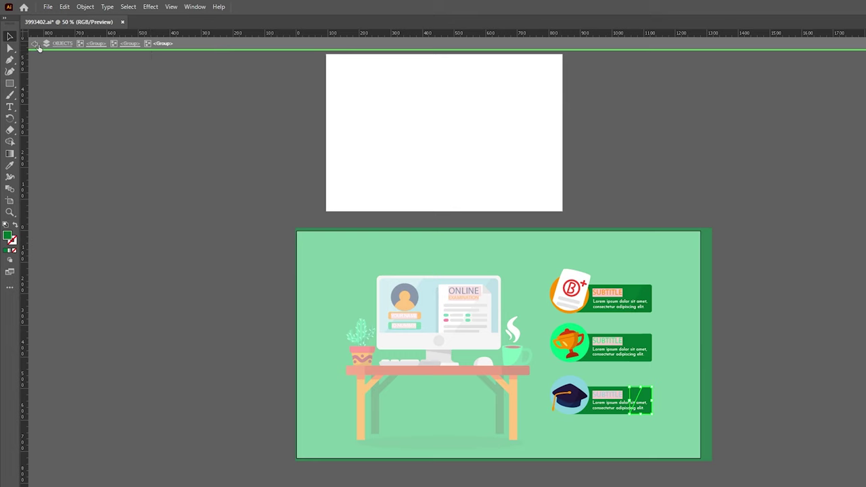
left_click(34, 45)
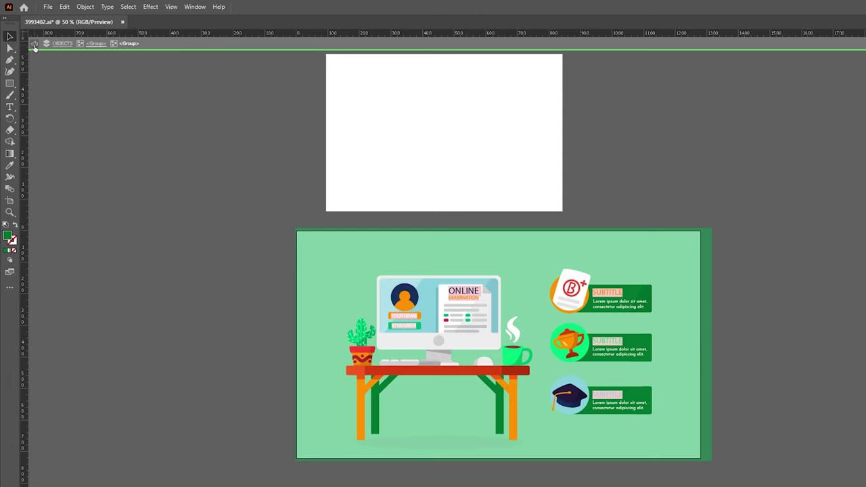
left_click(34, 45)
left_click(34, 45)
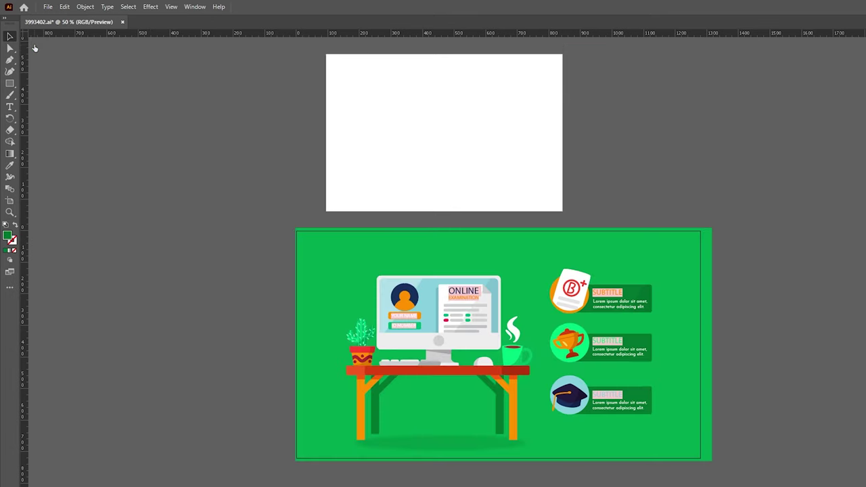
Step: Move the whole illustration group slightly right and up to centre it on the green background, and deselect it
left_click_drag(563, 300, 567, 301)
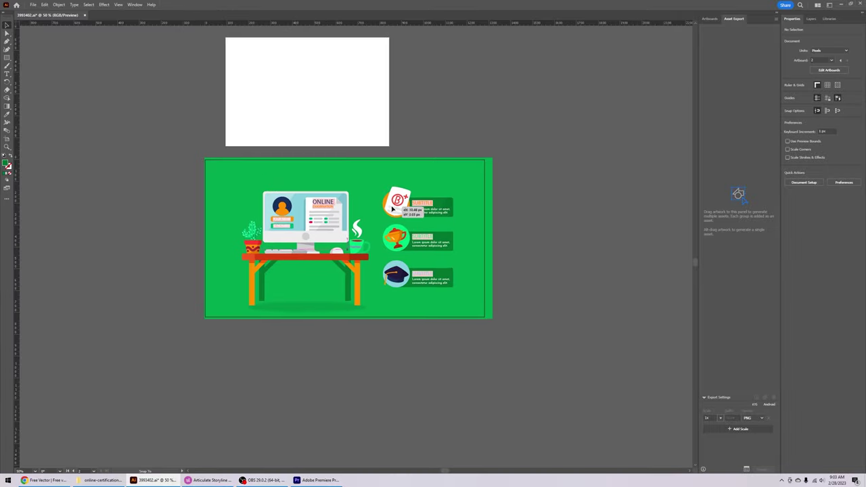
mouse_move(391, 207)
left_mouse_down()
mouse_move(370, 205)
mouse_move(391, 205)
left_mouse_up()
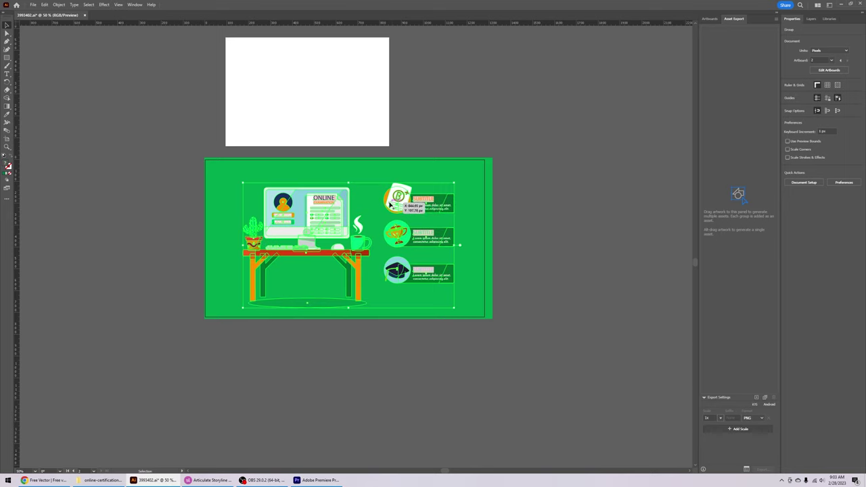
left_click(537, 203)
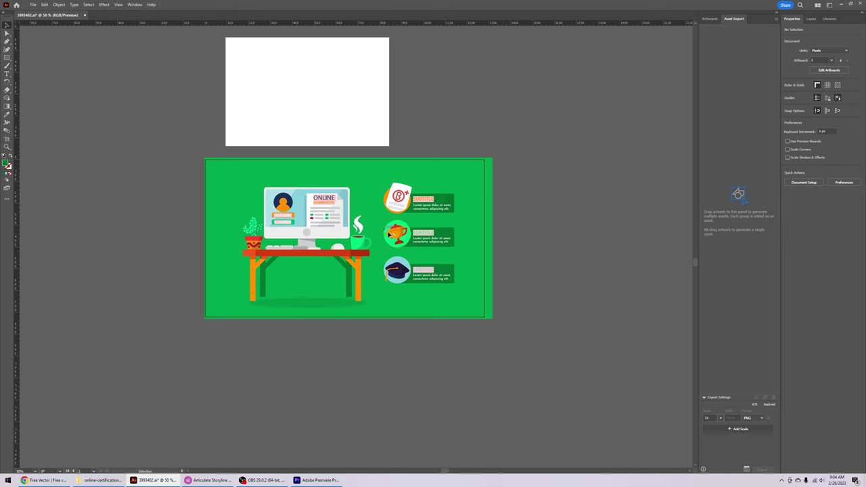
Step: Add the whole illustration group, without the green background, as a single asset for Asset Export
left_click(334, 231)
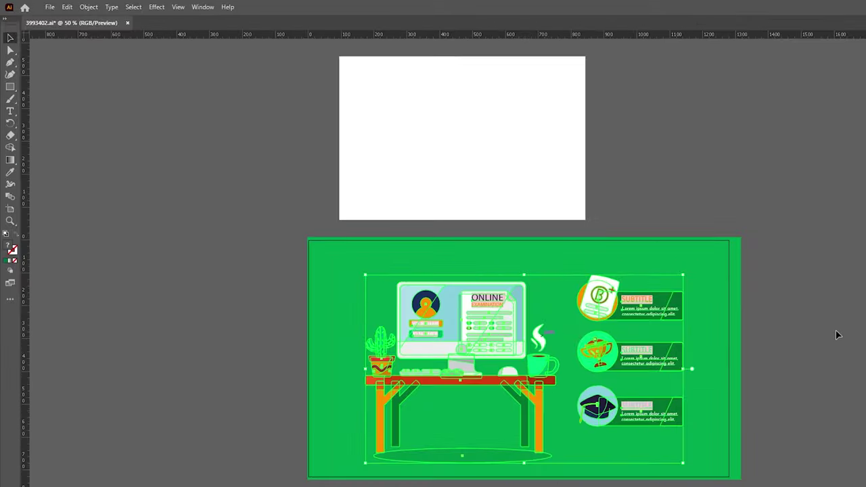
left_click(836, 334)
left_click(197, 8)
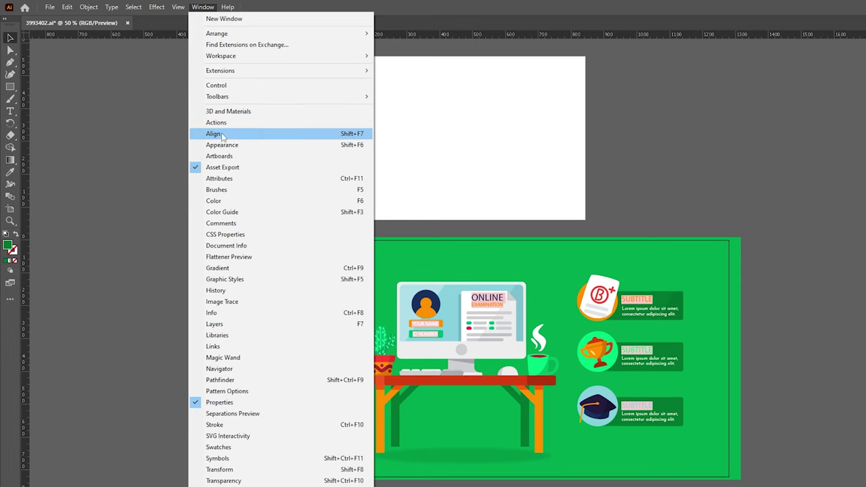
left_click(230, 167)
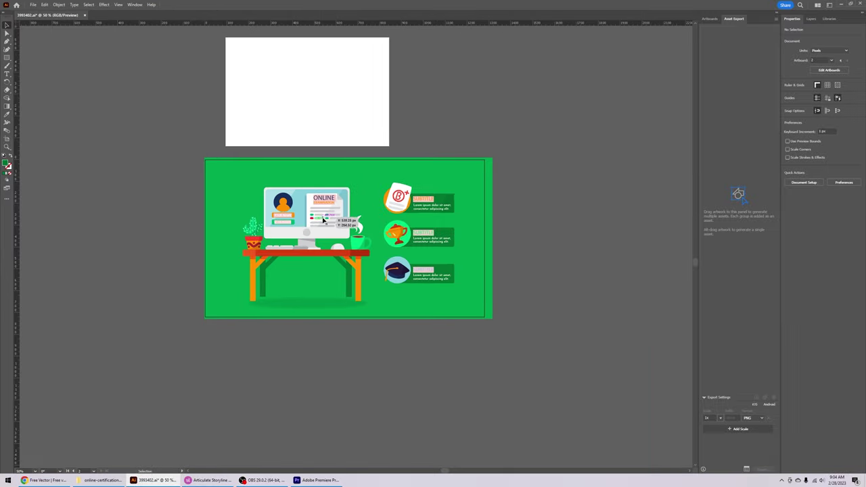
left_click_drag(326, 230, 734, 233)
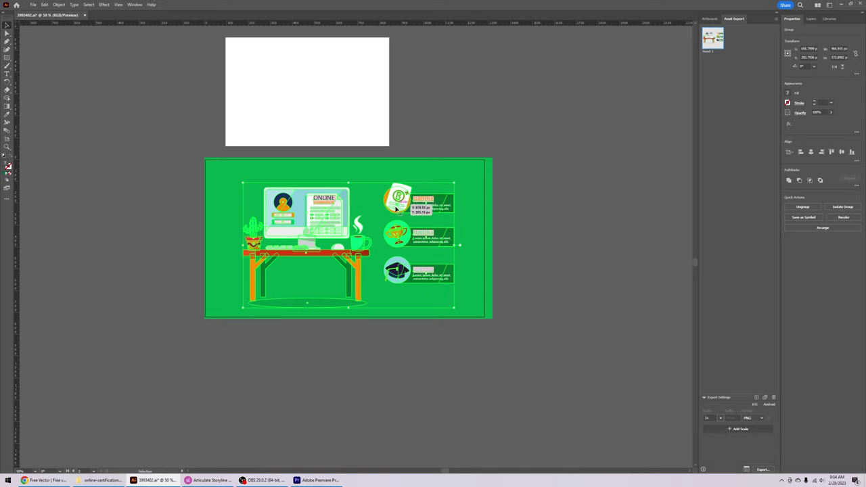
Step: Add the selected illustration group as a second export asset and export it as a 1x PNG into the Assets folder
left_click_drag(400, 208, 731, 161)
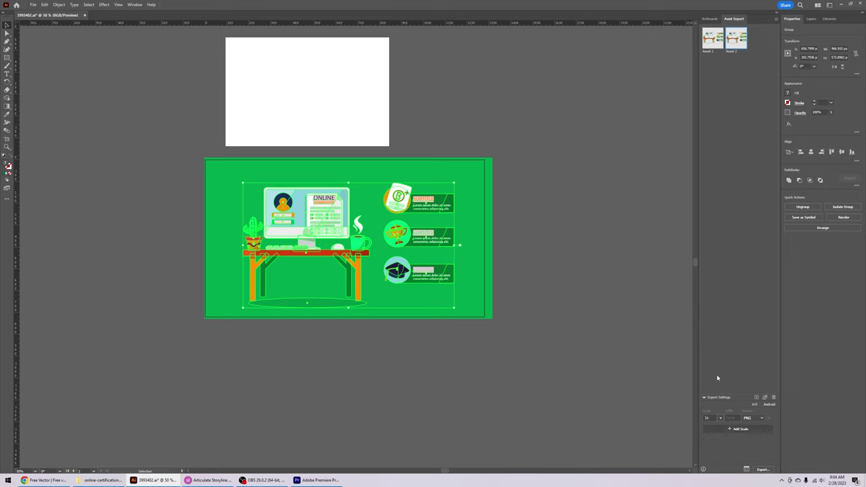
left_click(760, 469)
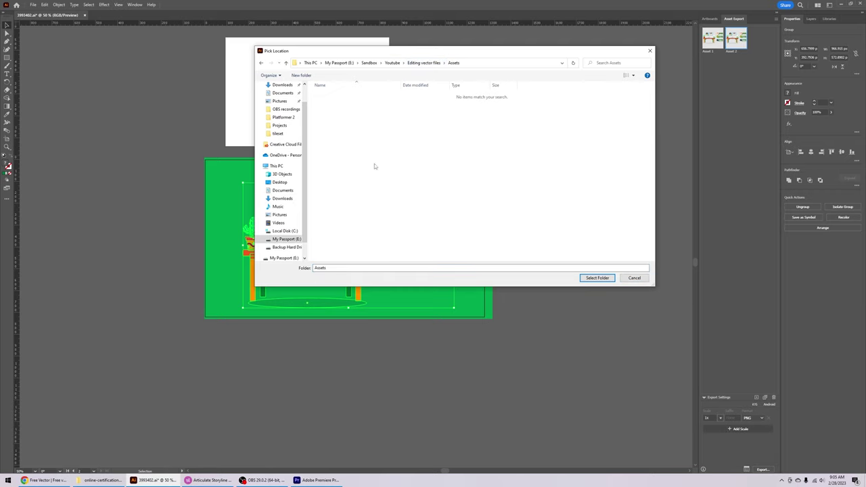
left_click(596, 277)
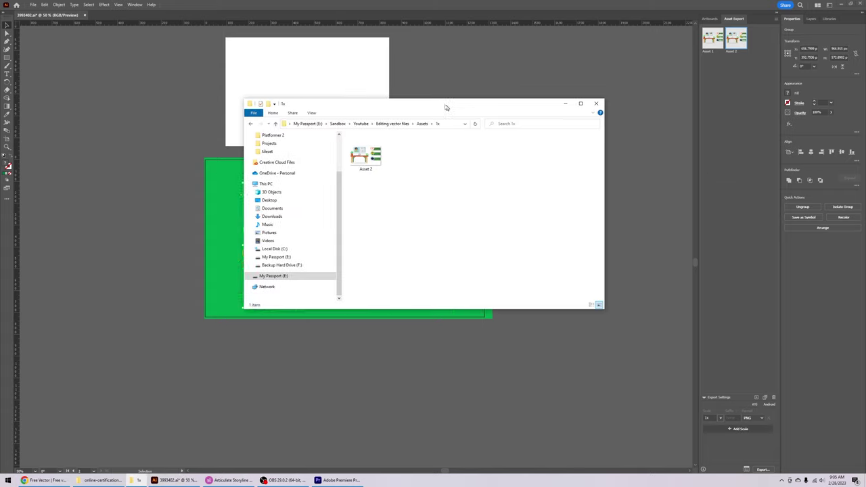
Step: Open the exported Asset 2 image from the 1x folder to check its transparent background, and close the viewer
left_click_drag(446, 91, 395, 82)
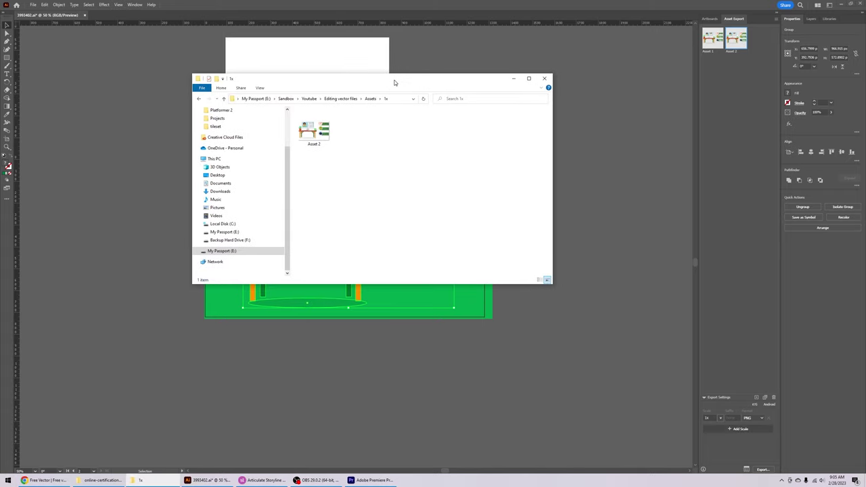
double_click(316, 135)
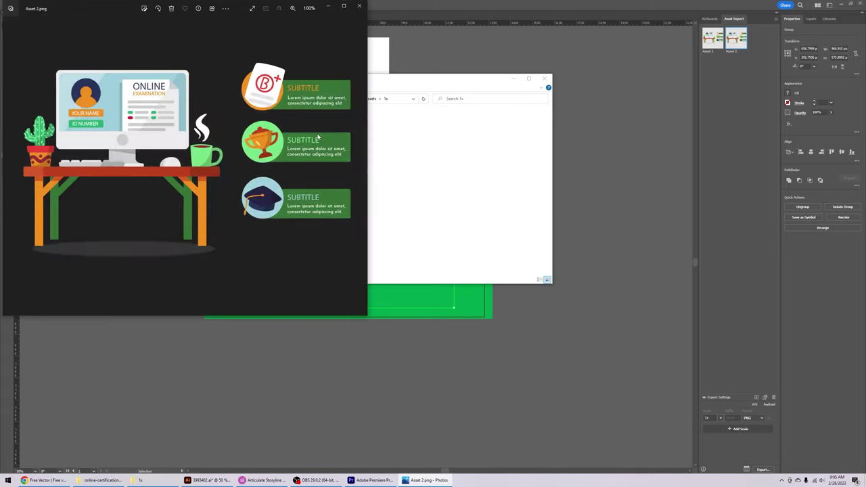
left_click(358, 6)
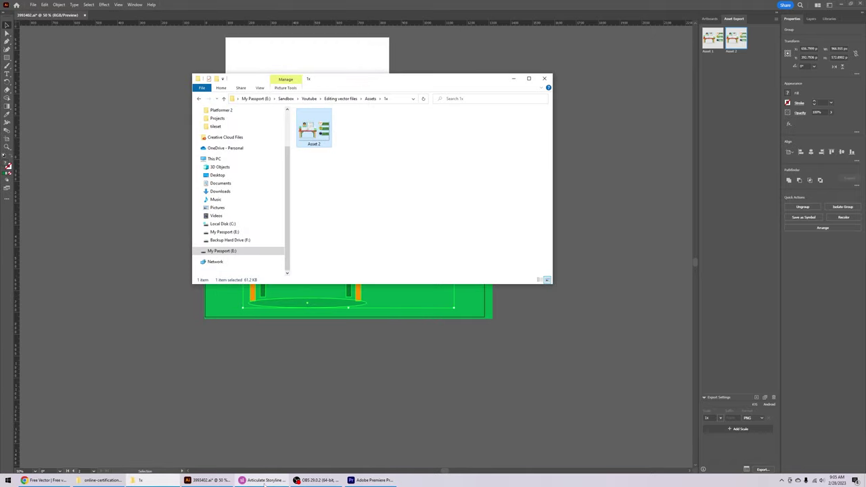
Step: Switch to Articulate Storyline, insert the exported Asset 2 image from the 1x folder, centre it on the blank slide, and deselect it
left_click(263, 480)
left_click(415, 4)
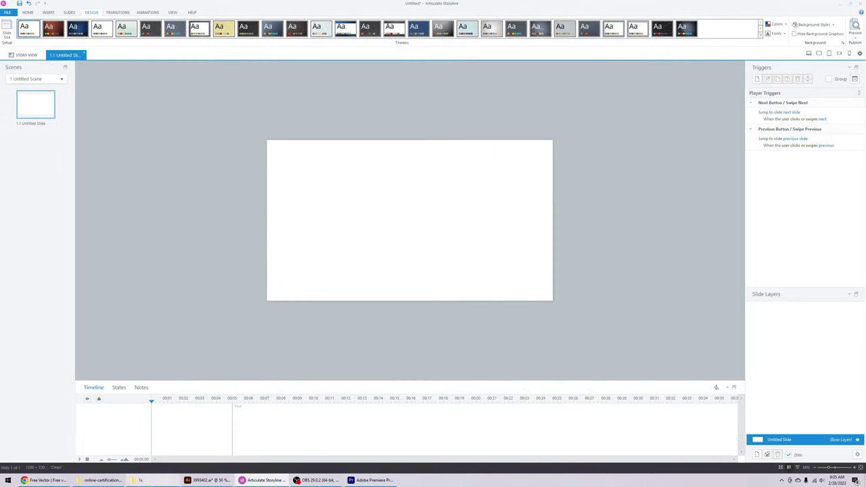
left_click(141, 480)
left_click_drag(453, 81, 714, 84)
left_click_drag(575, 131, 313, 250)
left_click_drag(329, 244, 420, 225)
left_click(616, 225)
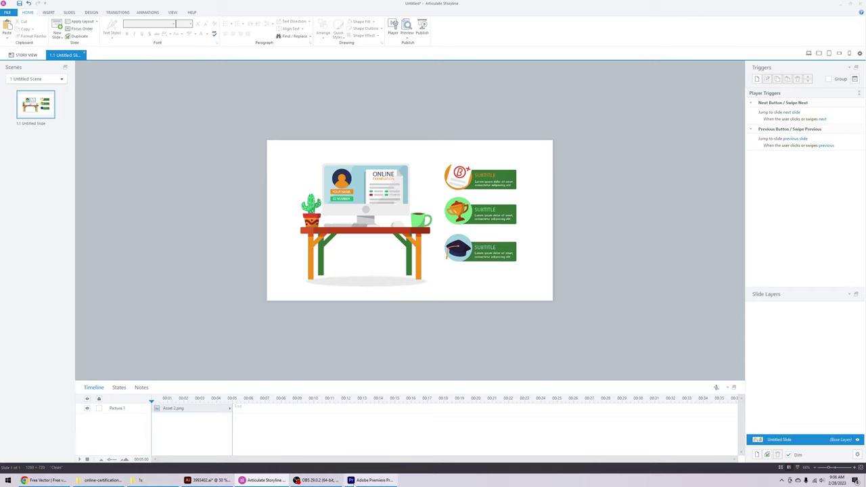
Step: Switch back to Illustrator, copy the complete artwork including its green background, place the copy beside the blank white artboard, and deselect it
key("alt+Tab")
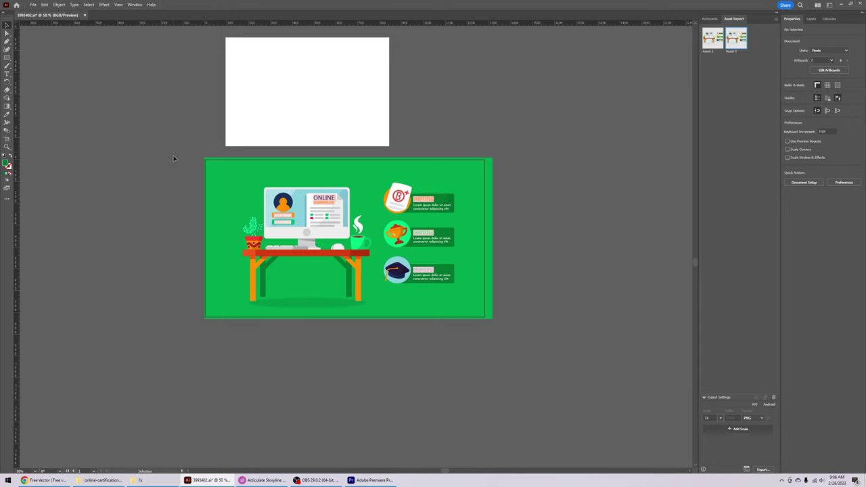
key("ctrl+a")
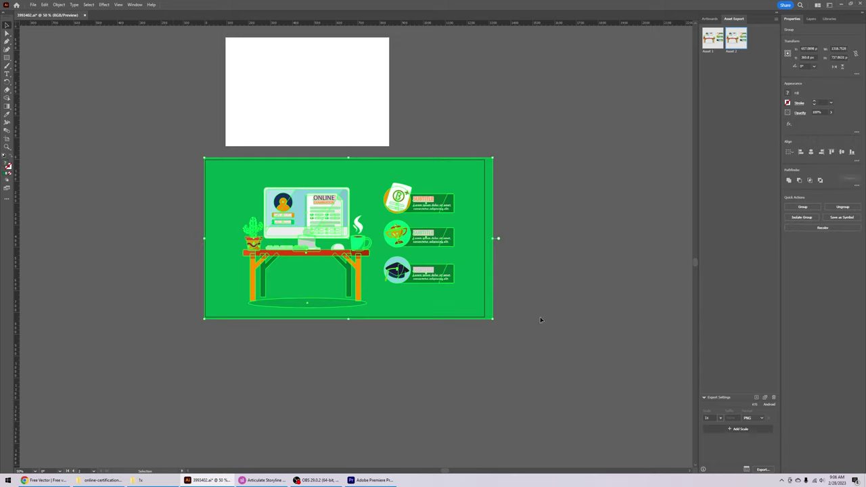
left_click_drag(563, 190, 450, 338)
key("ctrl+v")
left_click_drag(365, 266, 434, 232)
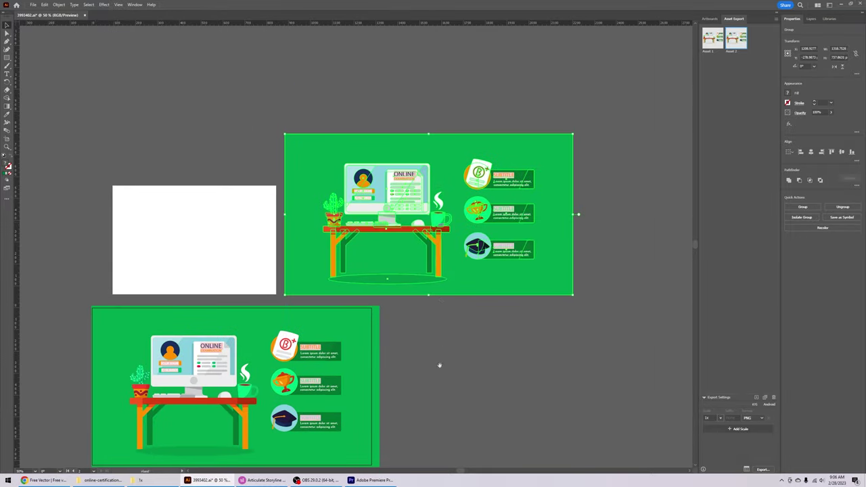
left_click_drag(447, 367, 506, 242)
key("space")
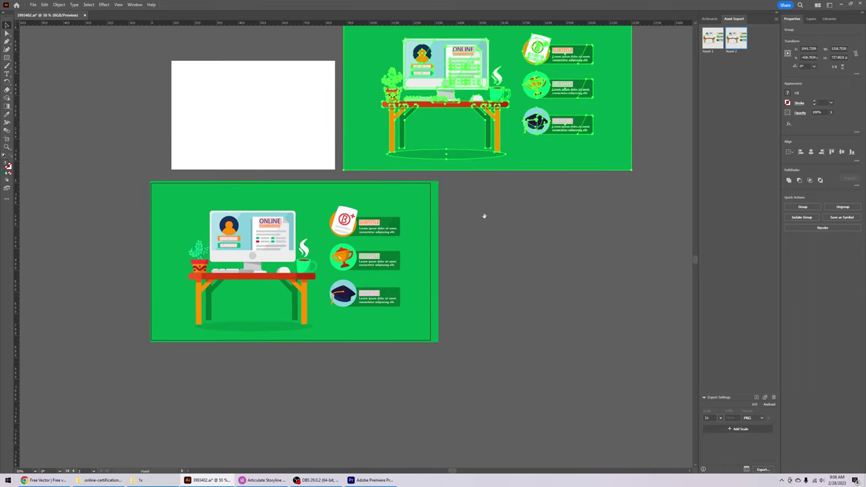
left_click_drag(477, 271, 517, 295)
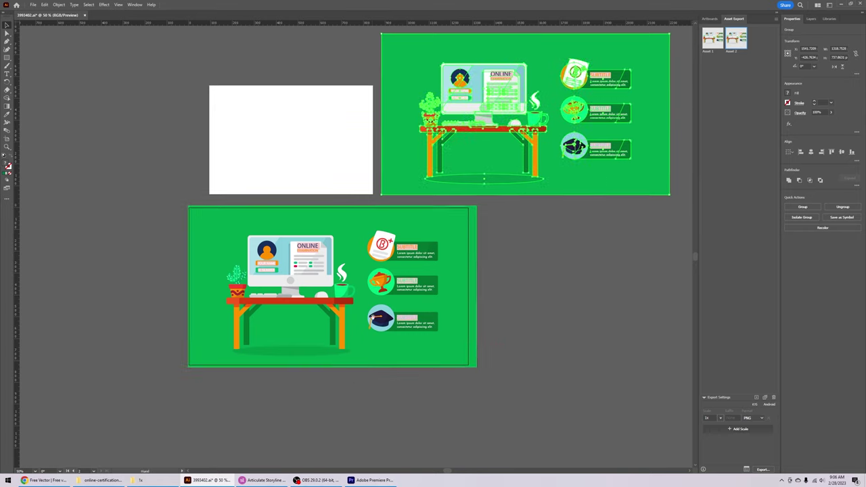
left_click_drag(376, 318, 430, 341)
left_click(611, 325)
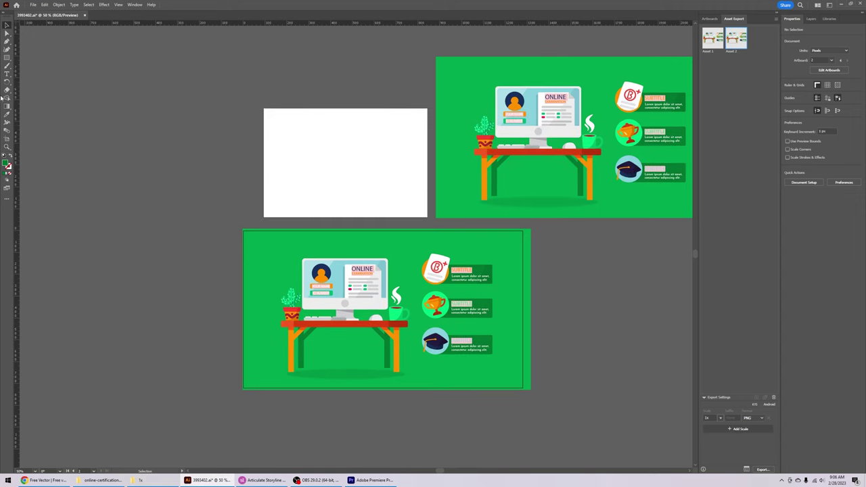
Step: Replace the SUBTITLE text beside the B+ paper on the lower artwork with "Subt topic 1" in Arial Bold
left_click(6, 146)
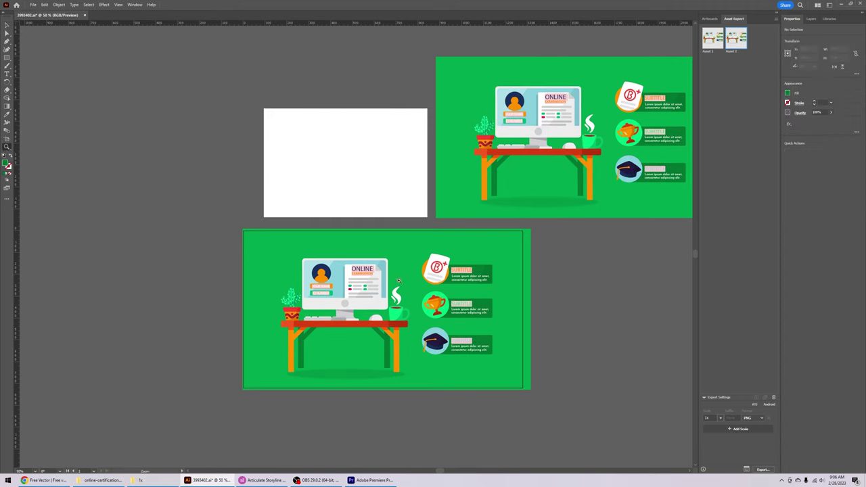
left_click(432, 283)
left_click(345, 278)
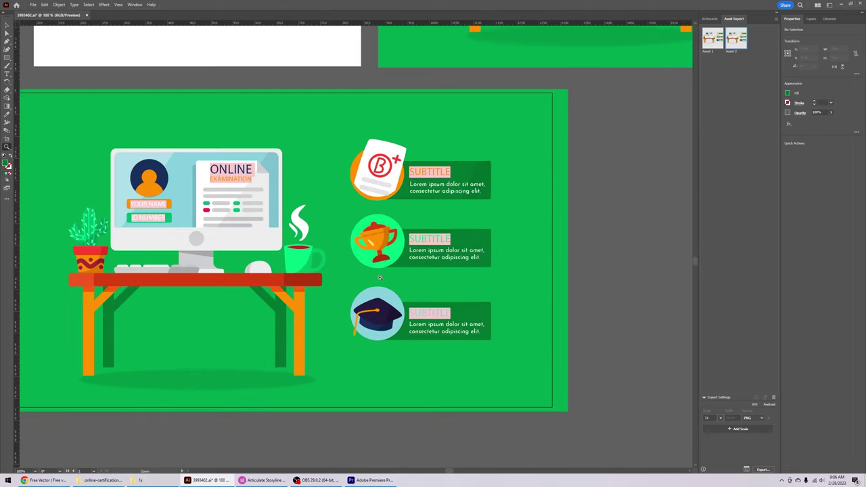
left_click(9, 27)
left_click(7, 33)
key("space")
left_click_drag(324, 234, 416, 230)
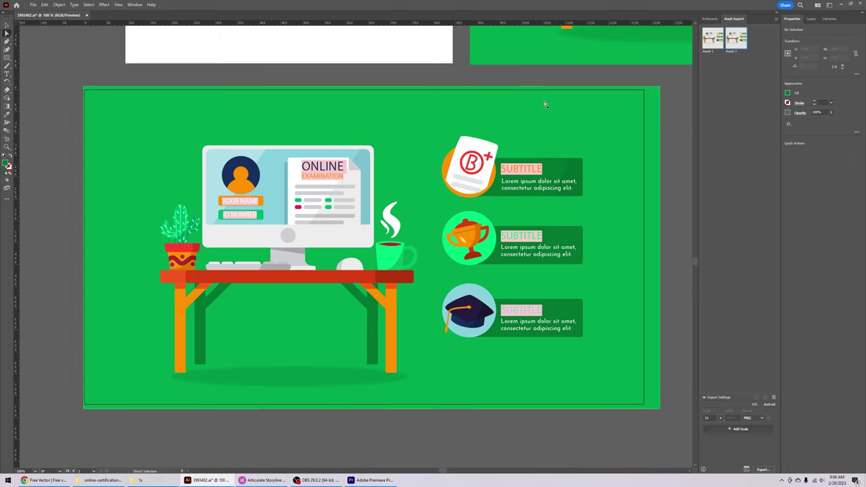
left_click(7, 25)
left_click(7, 33)
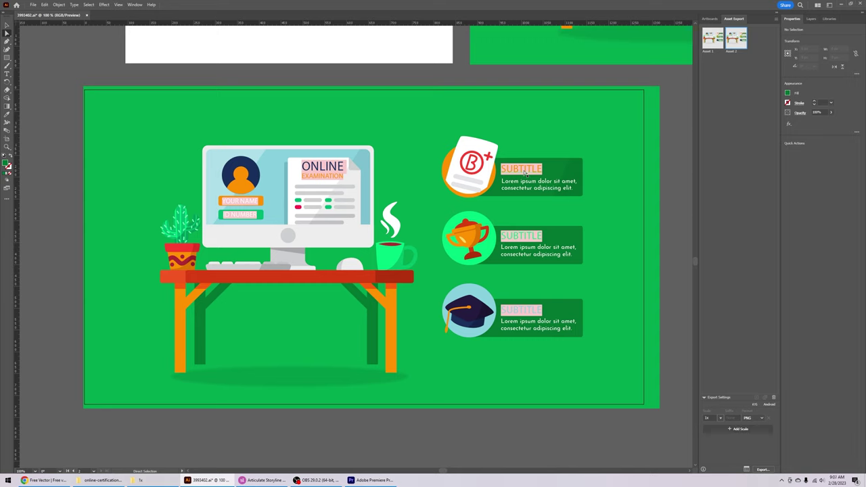
left_click(530, 172)
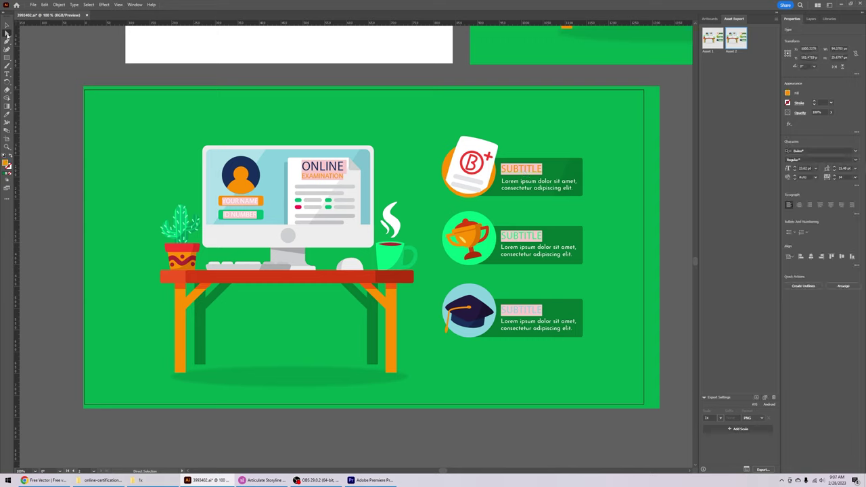
double_click(521, 170)
double_click(520, 170)
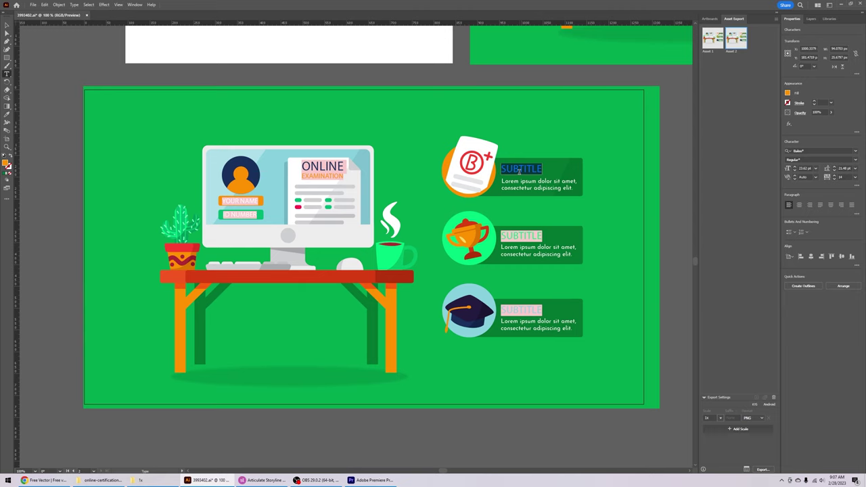
type("S")
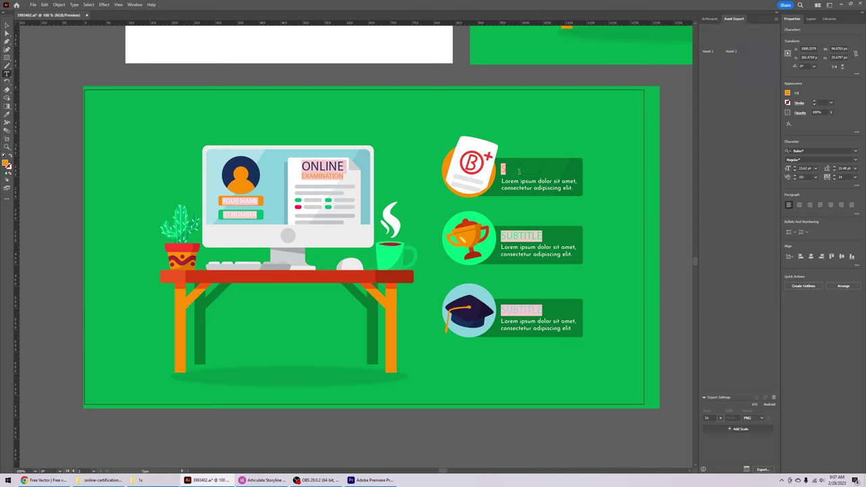
type("ubj topic 1")
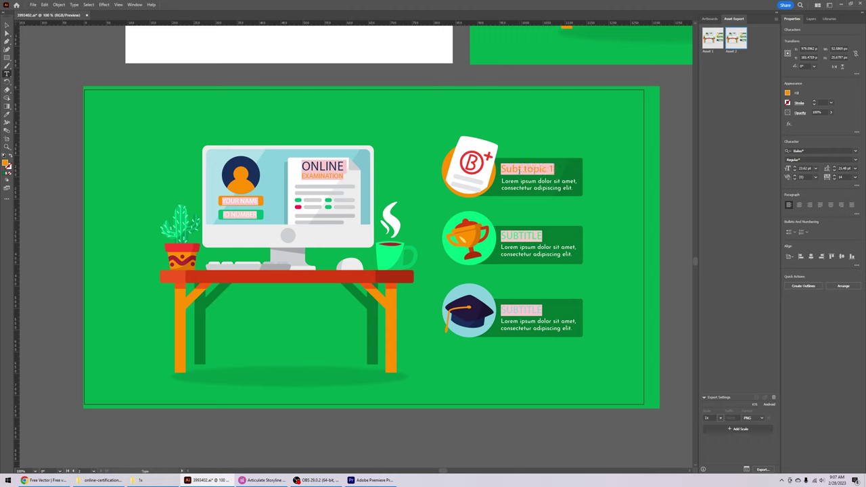
left_click(7, 33)
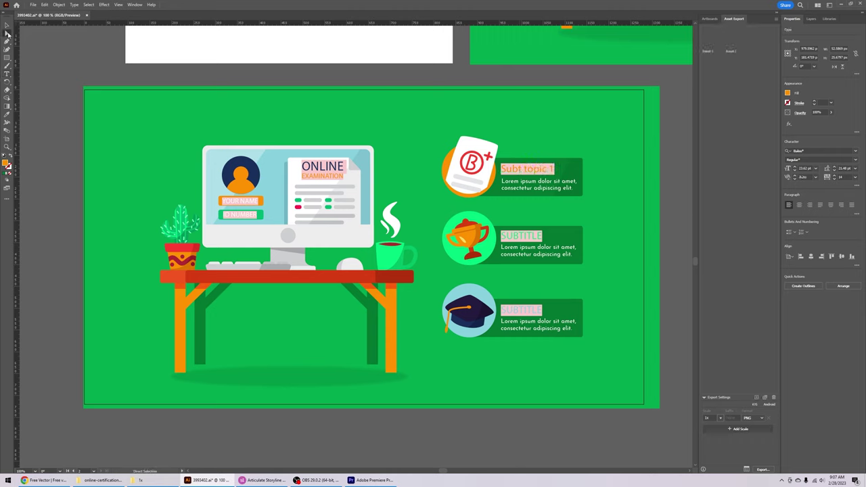
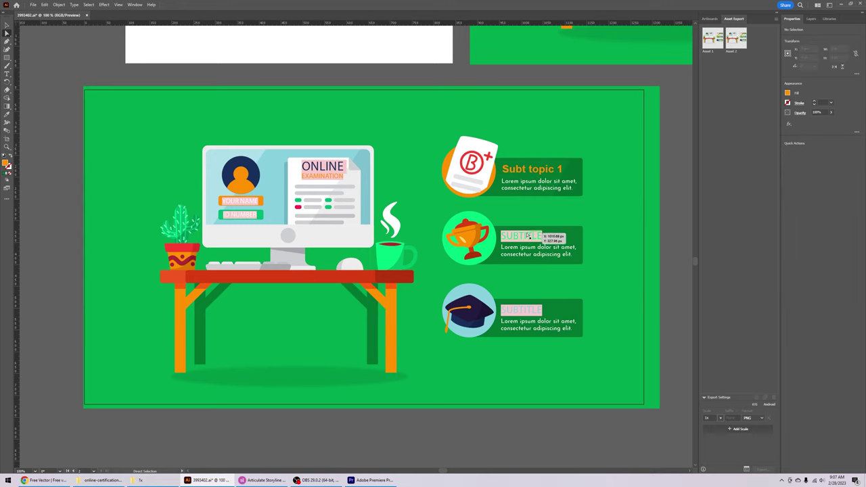
Step: Correct the heading beside the B+ paper so it reads "Sub topic 1"
double_click(522, 238)
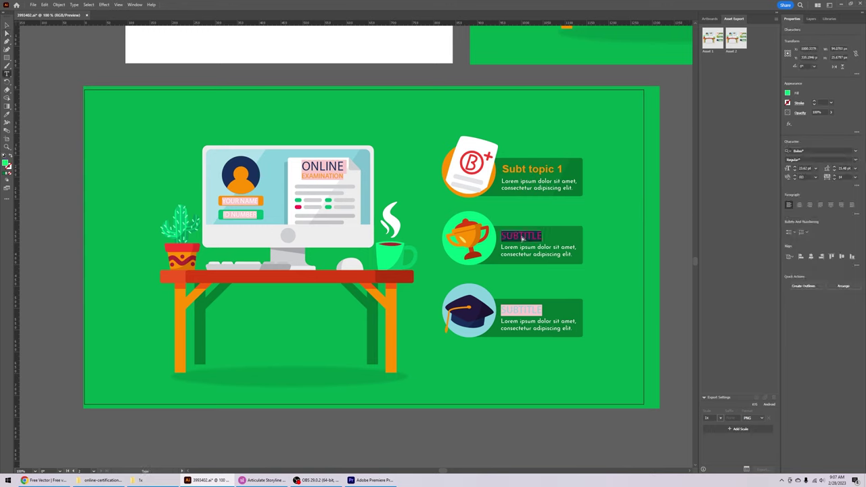
left_click(520, 168)
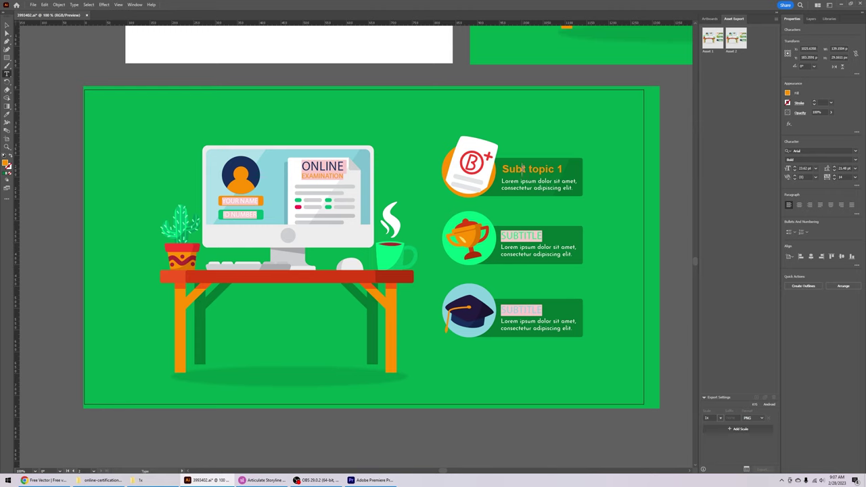
key("BackSpace")
Step: Replace the SUBTITLE text beside the trophy with "Sub topic 2" and set it in Arial Bold
double_click(514, 234)
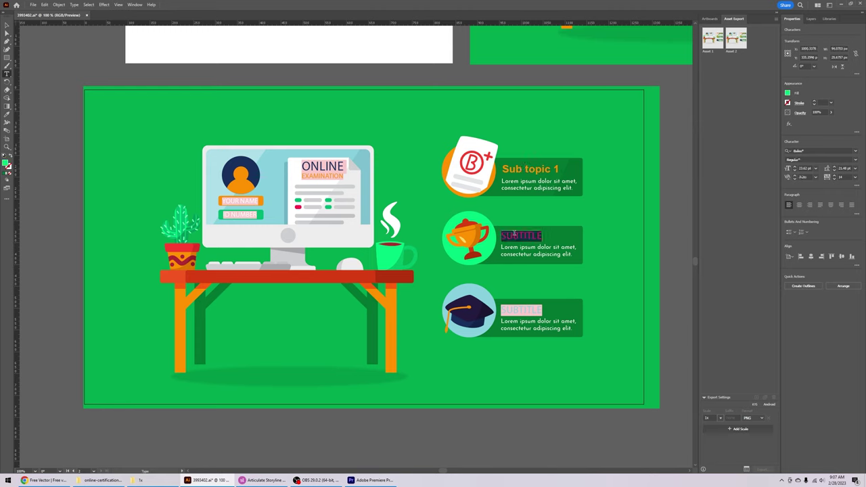
type("Sub topic")
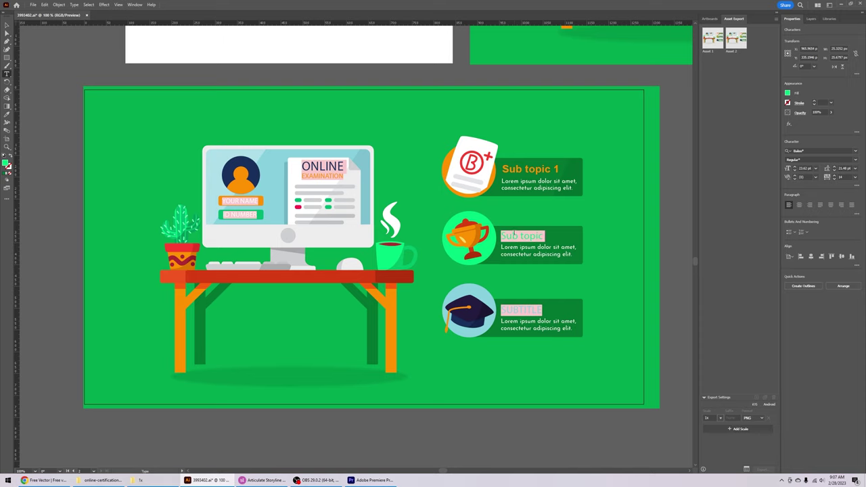
type(" 2")
key("ctrl+a")
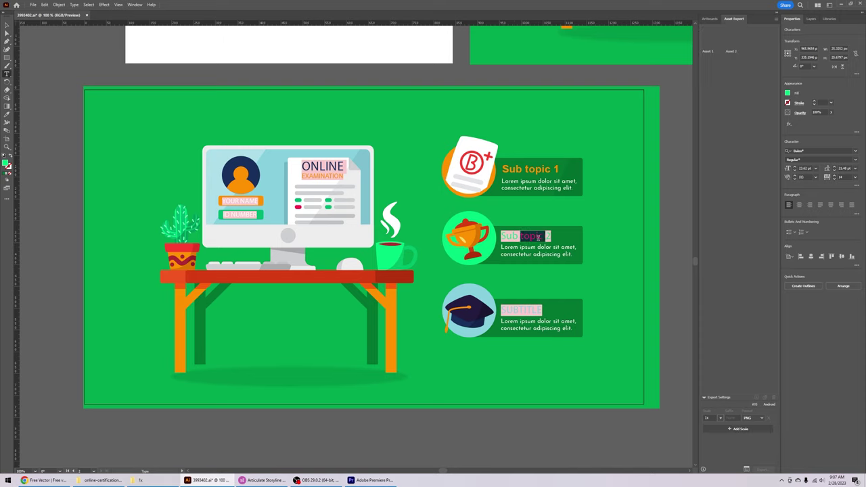
left_click(803, 151)
type("arial")
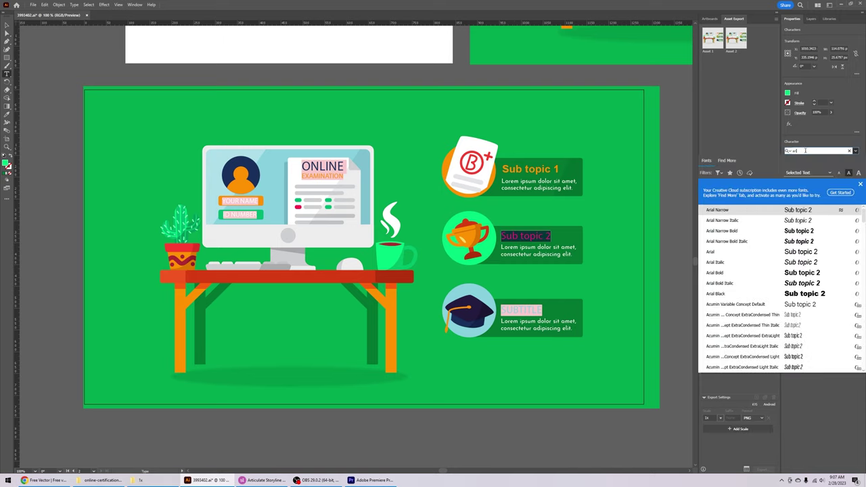
key("Return")
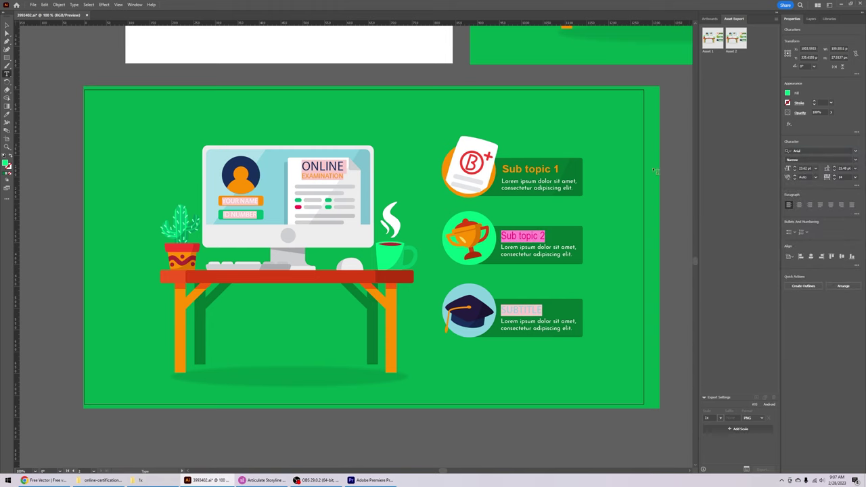
left_click(805, 160)
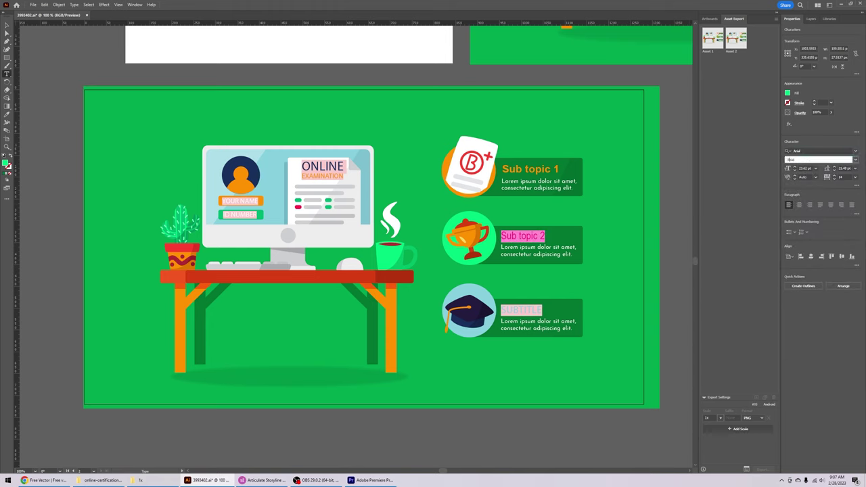
type("Bold")
key("Return")
Step: Replace the SUBTITLE text beside the graduation cap with "Sub topic 3" and set it in Arial Bold
left_click(519, 310)
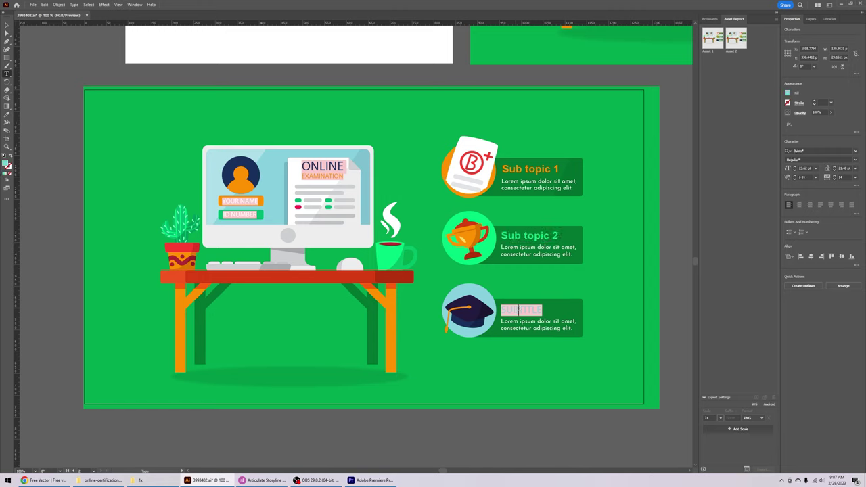
key("ctrl+a")
key("BackSpace")
type("Sub topic 3")
key("ctrl+a")
left_click(811, 150)
type("arial")
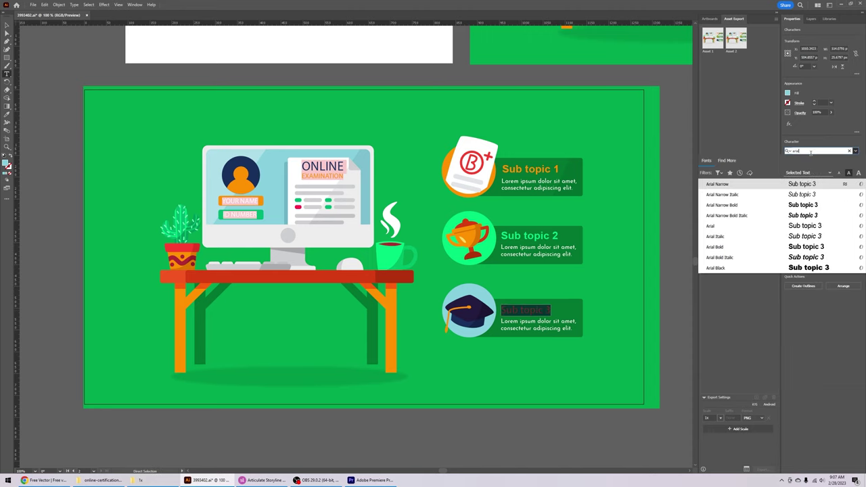
left_click(744, 246)
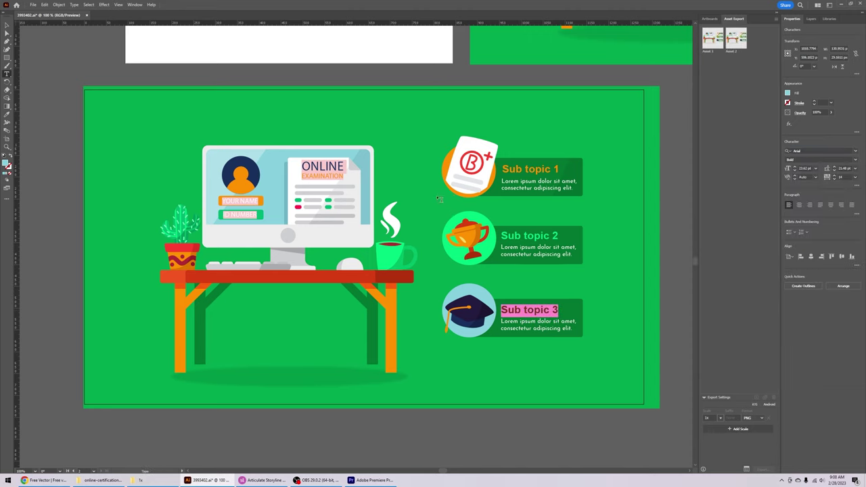
Step: Replace the Lorem ipsum text under the Sub topic 1 heading with "This is content for sub topic 1. Add stuff here"
left_click(6, 25)
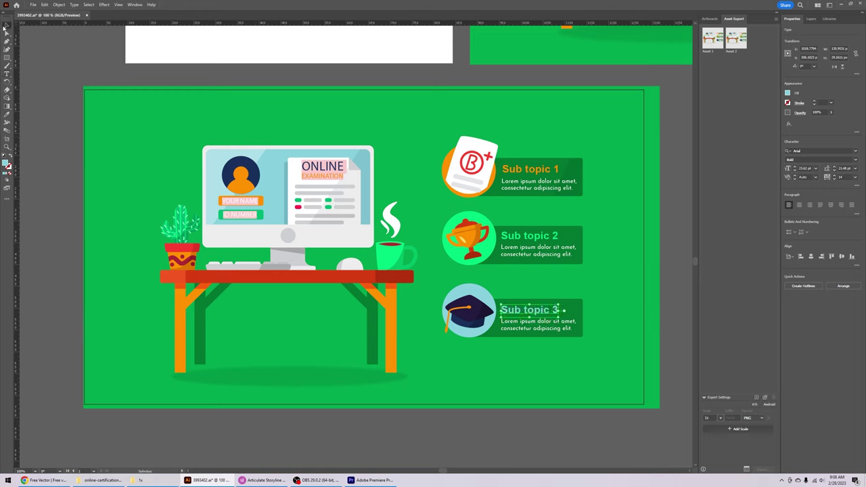
left_click(667, 250)
key("a")
left_click(517, 184)
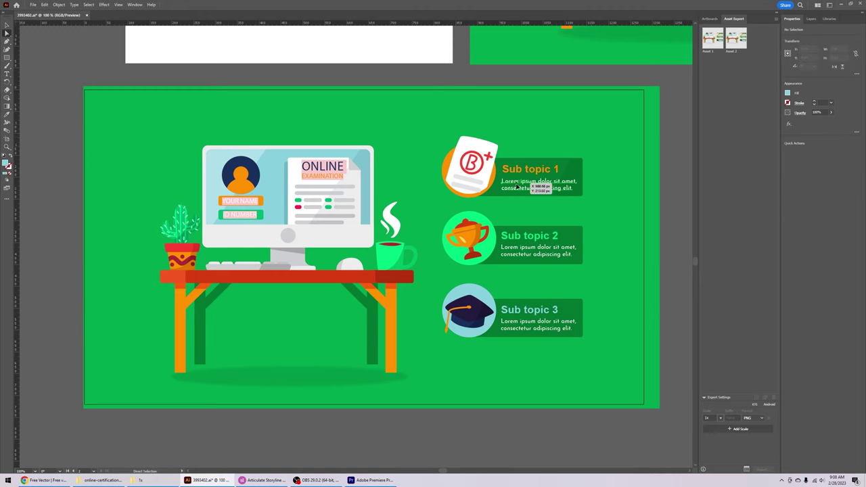
right_click(7, 33)
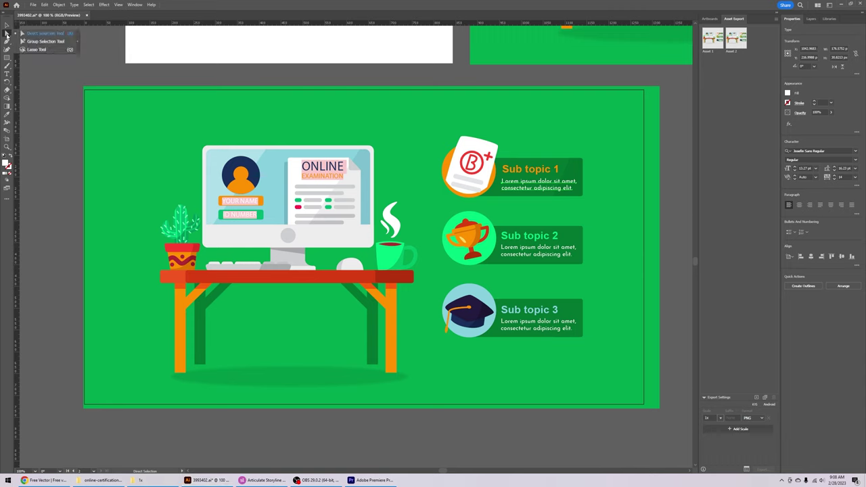
left_click(121, 78)
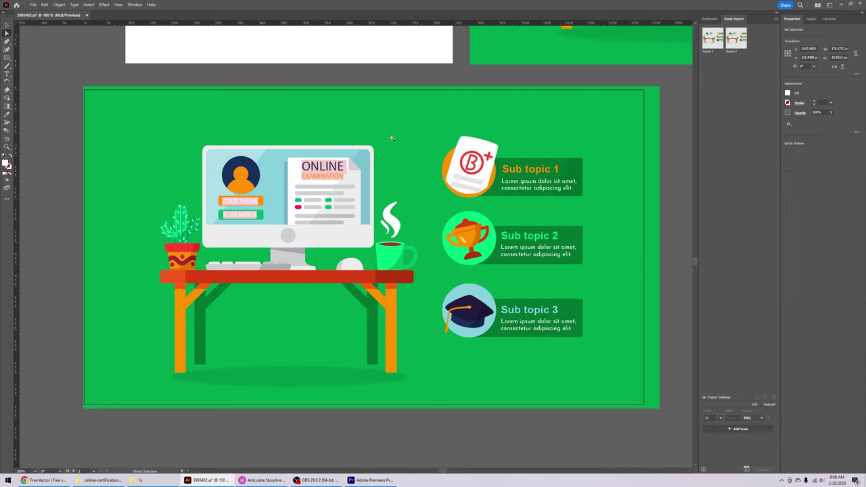
double_click(554, 184)
triple_click(526, 184)
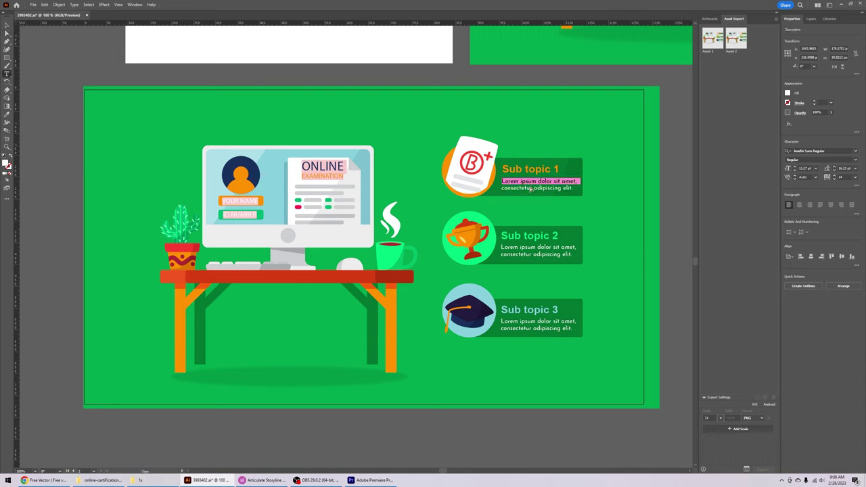
key("ctrl+a")
type("This")
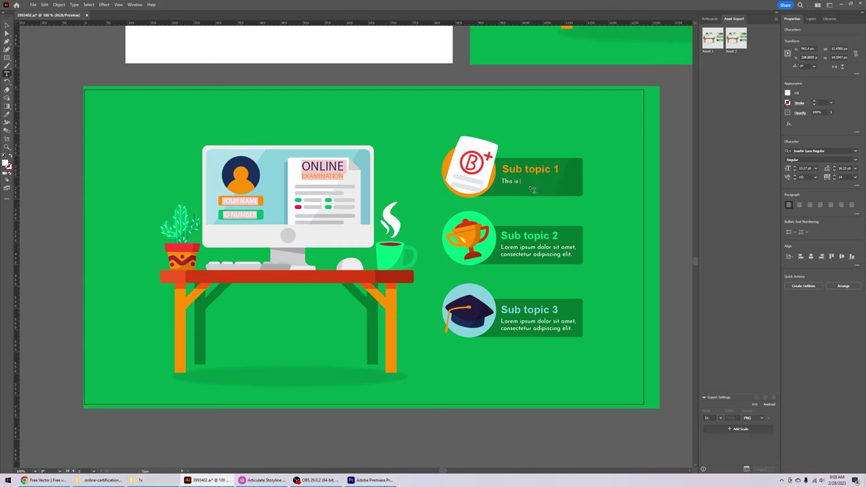
type(" is content for sub topic")
key("Return")
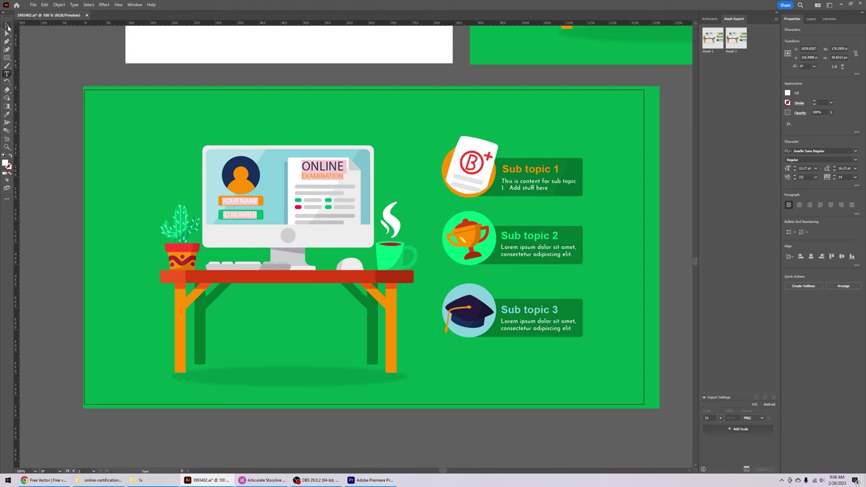
left_click(7, 33)
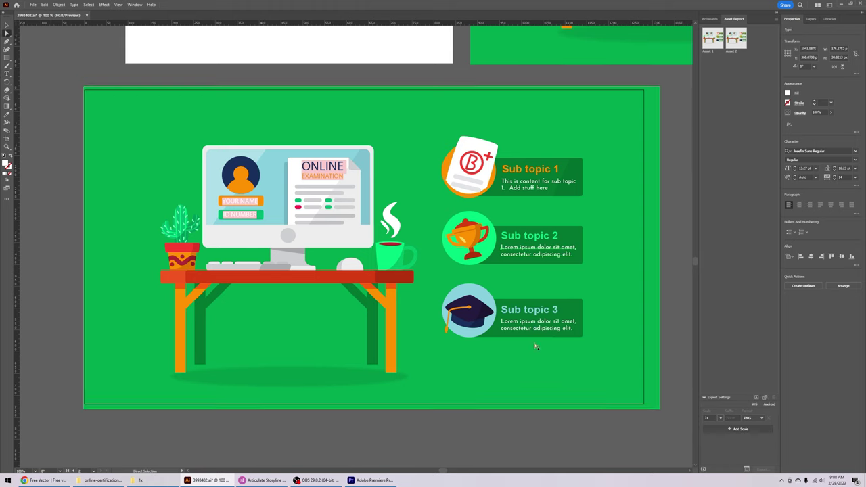
left_click(524, 323)
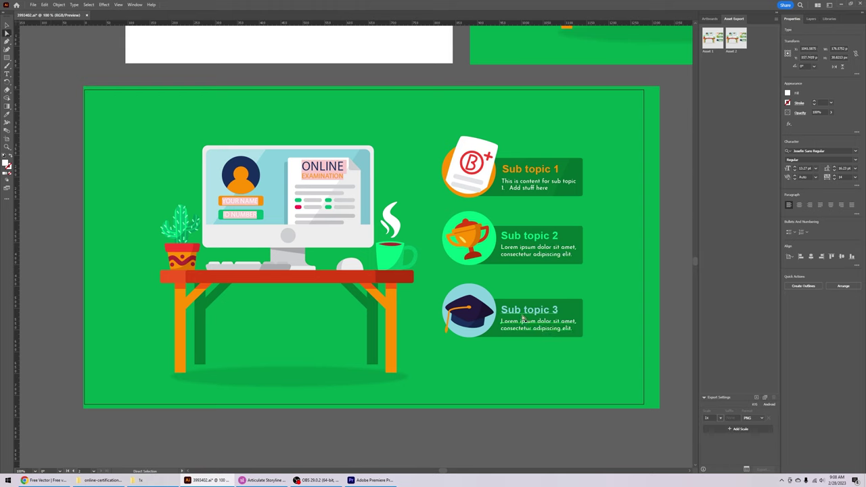
left_click(522, 304)
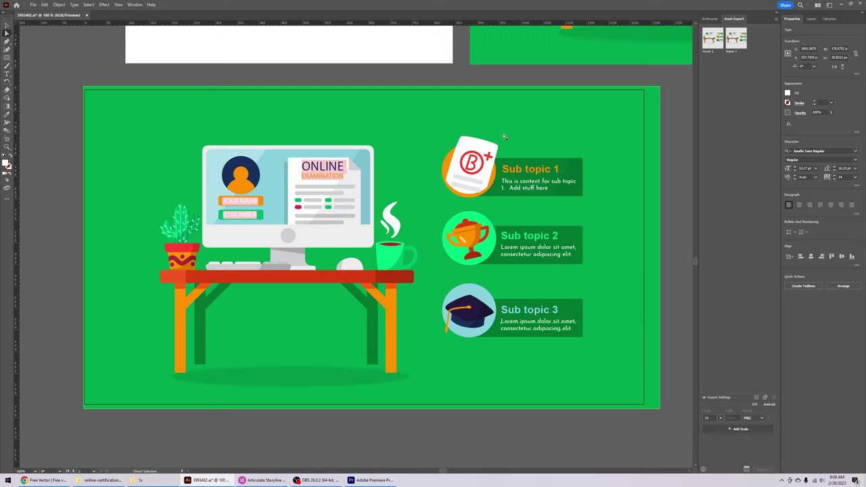
left_click(531, 138)
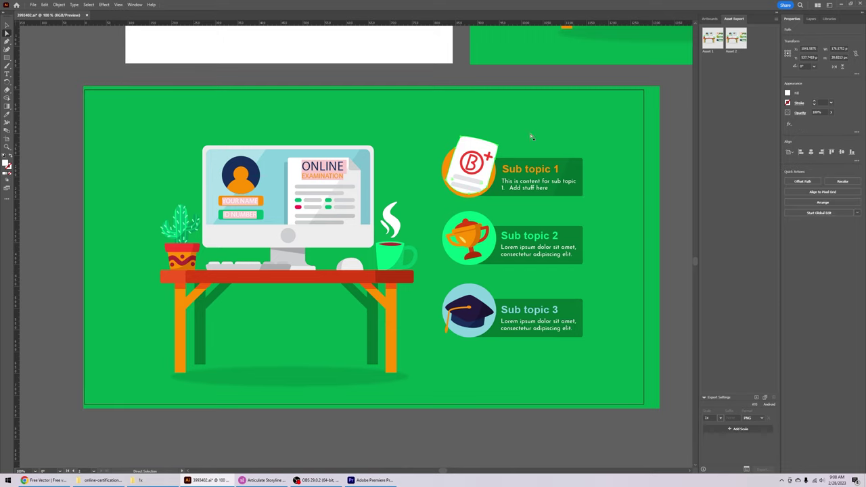
left_click(570, 194)
Step: Isolate the nested group holding the three sub topic items on the lower artwork and shift the items slightly down and right
left_click(7, 24)
left_click(535, 187)
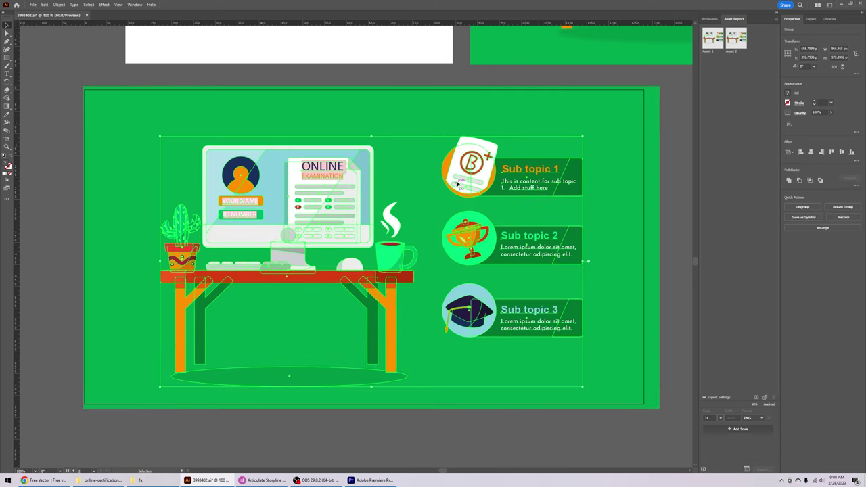
double_click(515, 169)
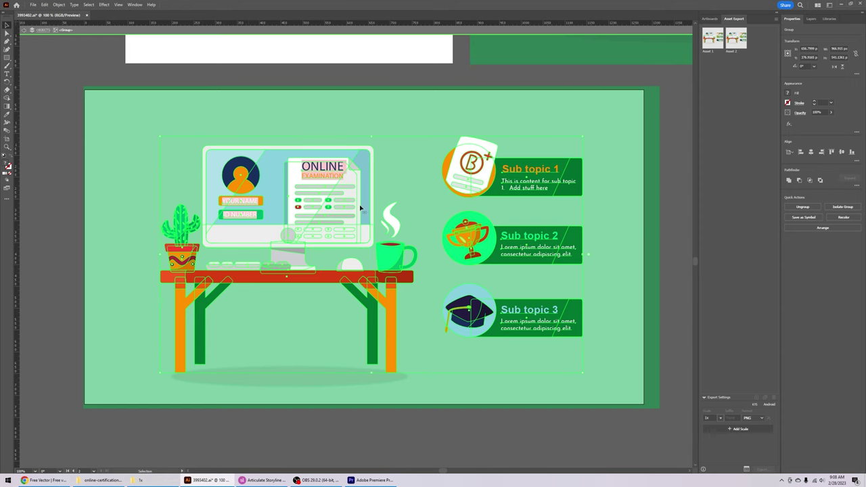
left_click_drag(498, 174, 519, 174)
key("ctrl+z")
double_click(518, 172)
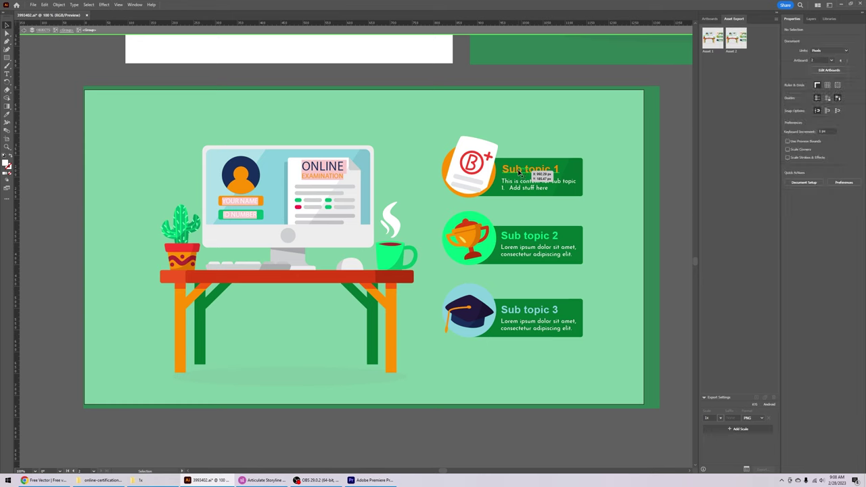
left_click(518, 174)
left_click_drag(519, 174, 522, 174)
double_click(521, 174)
left_click(521, 175)
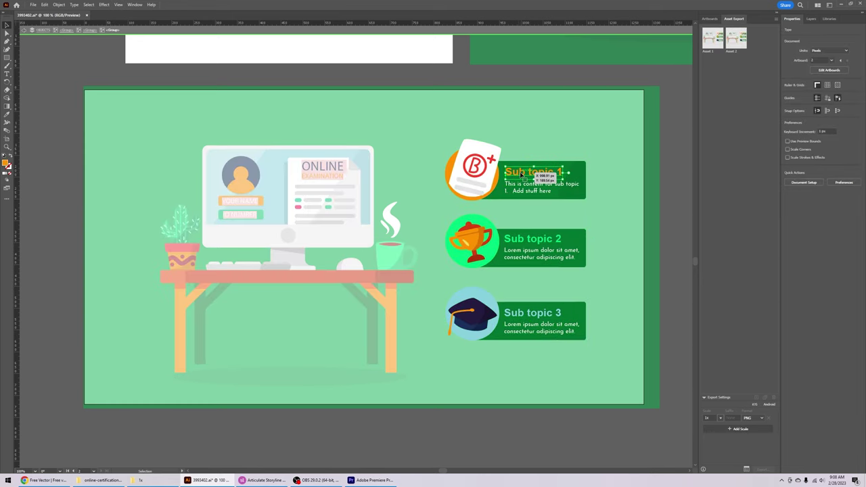
Step: Select all pieces of the Sub topic 1 item in the isolated group, shift them slightly right and cut them
left_click(431, 131)
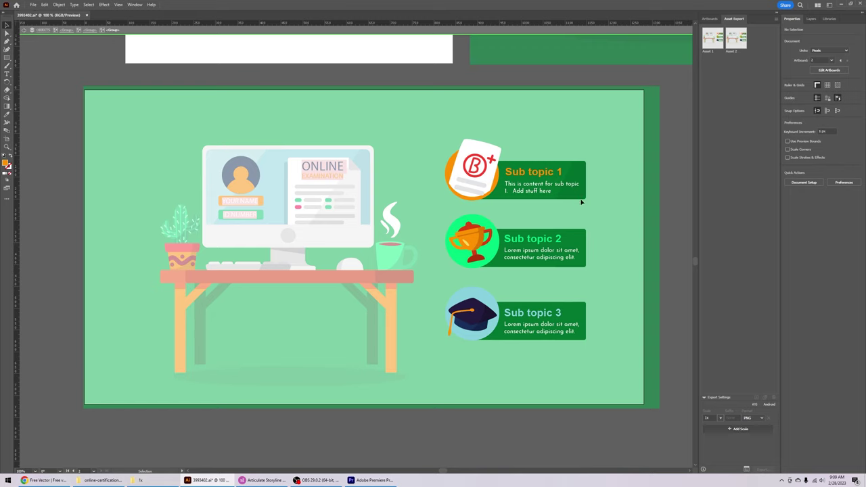
left_click_drag(432, 131, 602, 212)
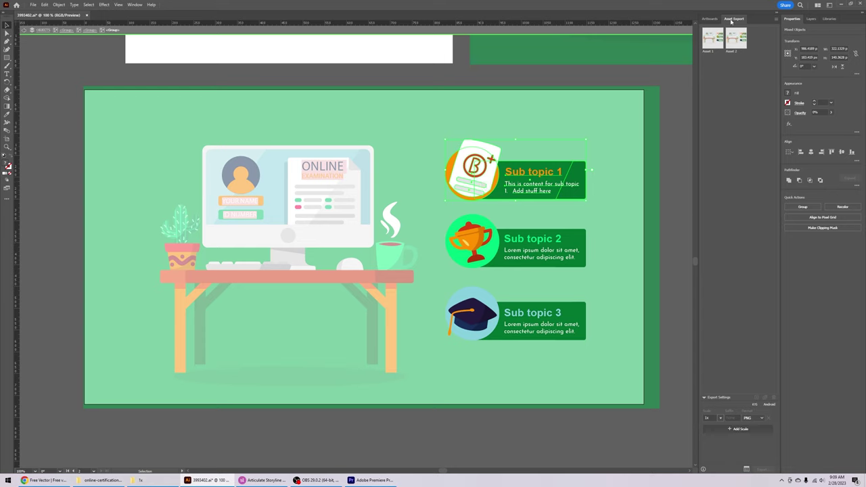
mouse_move(480, 185)
left_mouse_down()
mouse_move(741, 142)
mouse_move(483, 185)
left_mouse_up()
left_click_drag(481, 190, 487, 190)
right_click(497, 166)
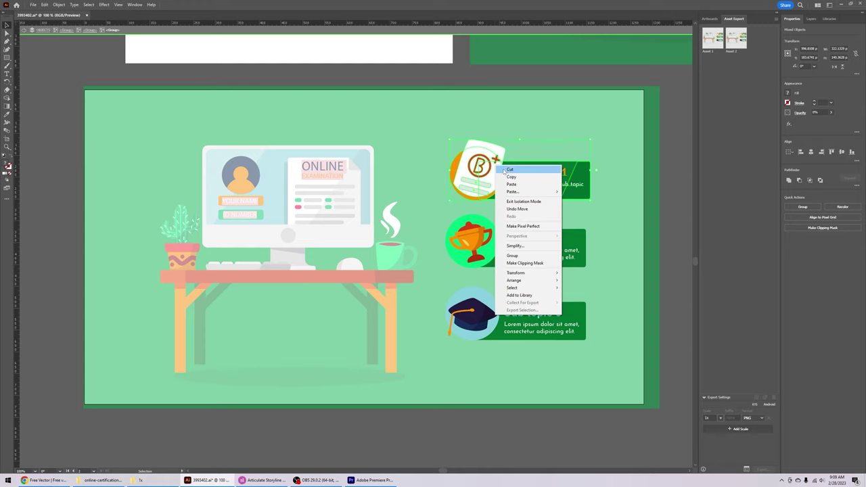
left_click(510, 169)
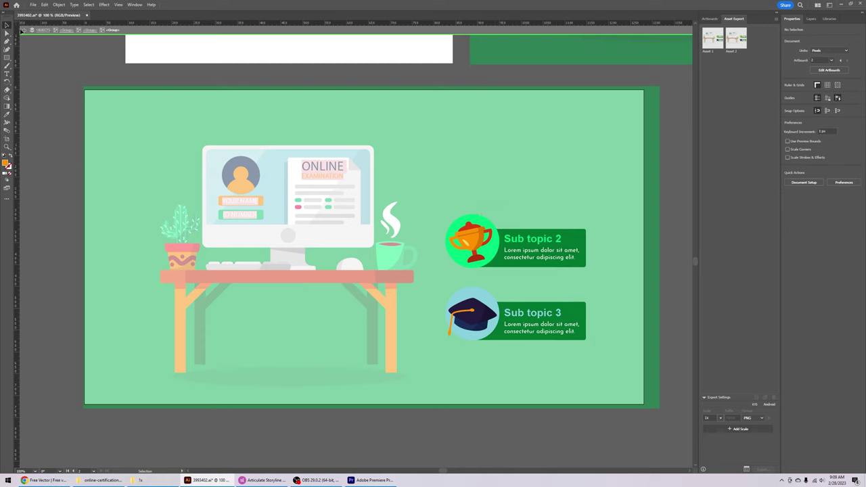
Step: Exit isolation mode and paste the cut Sub topic 1 pieces in place on the lower artboard
left_click(41, 30)
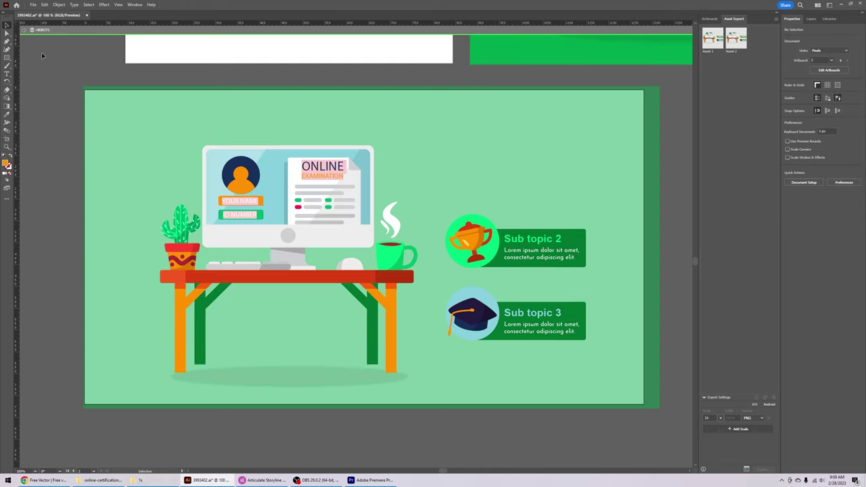
double_click(42, 55)
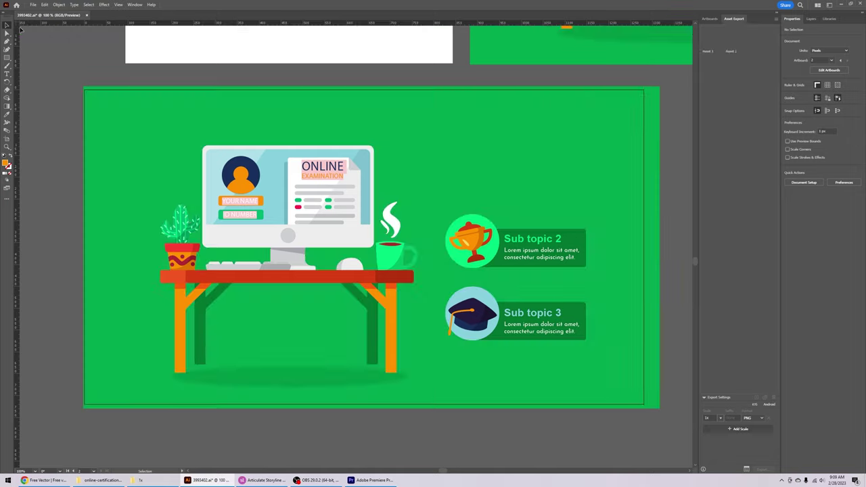
right_click(467, 105)
mouse_move(509, 106)
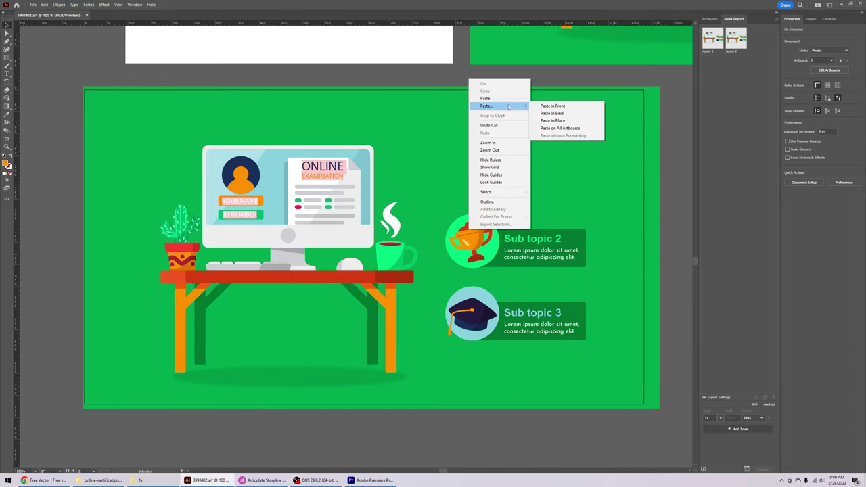
left_click(553, 121)
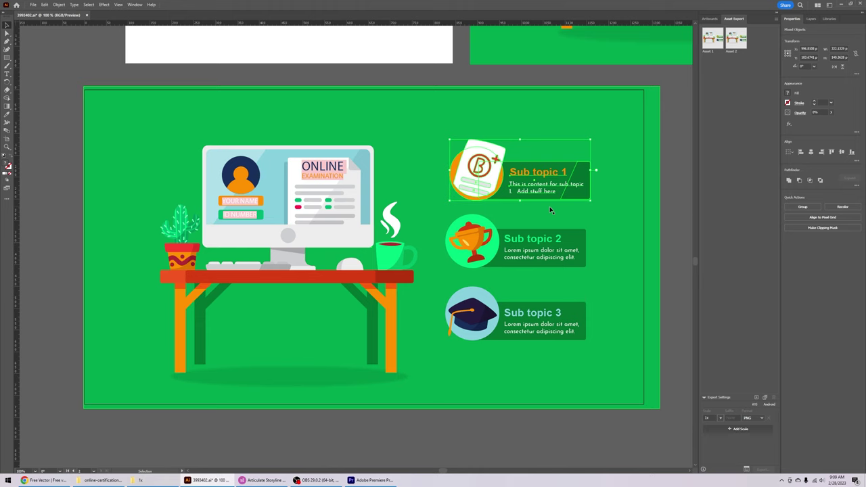
Step: Select the pasted Sub topic 1 pieces one by one to check whether they are separate objects
left_click(477, 162)
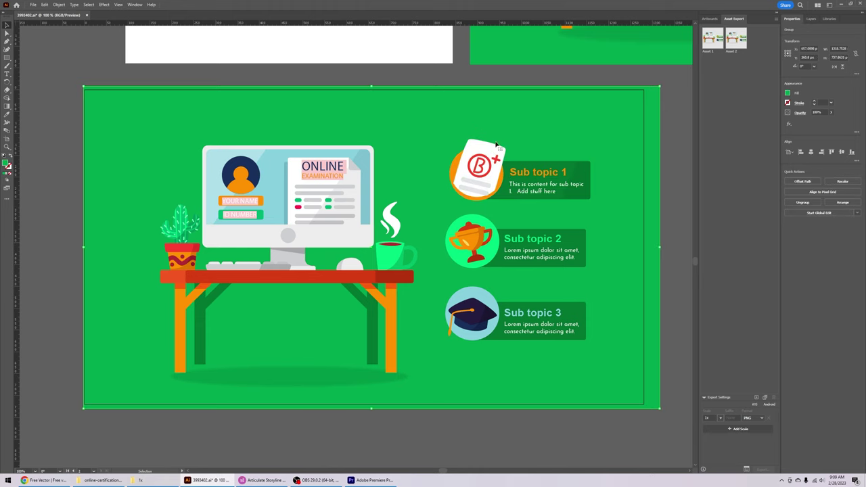
left_click(552, 188)
left_click(575, 177)
left_click(561, 173)
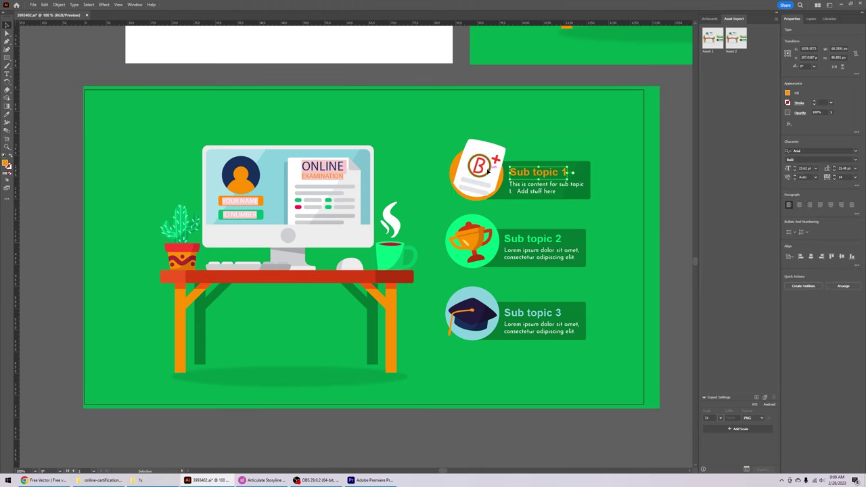
left_click(487, 171)
left_click(461, 172)
left_click(453, 174)
left_click(527, 174)
left_click(548, 192)
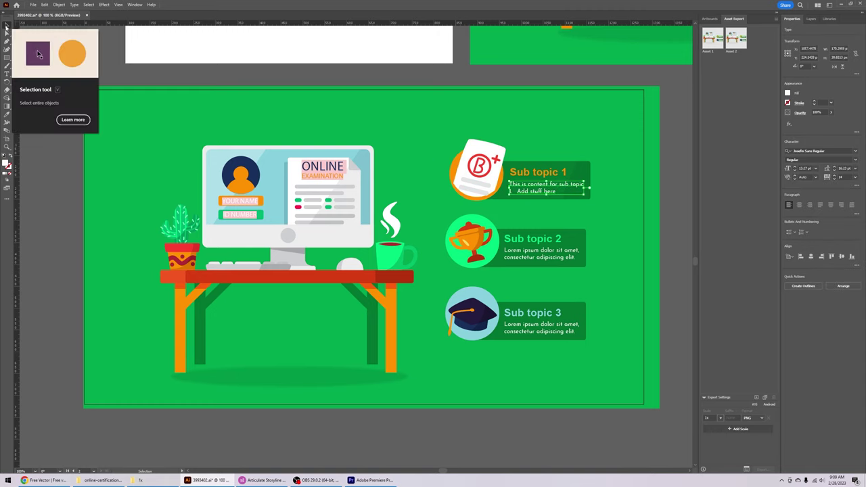
left_click(518, 172)
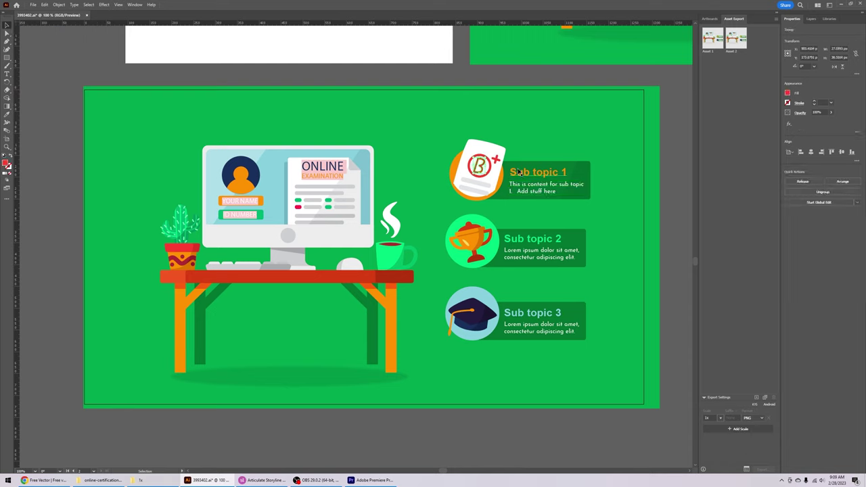
Step: Select all Sub topic 1 pieces without the green background and collect them for export as a single asset
left_click(437, 80)
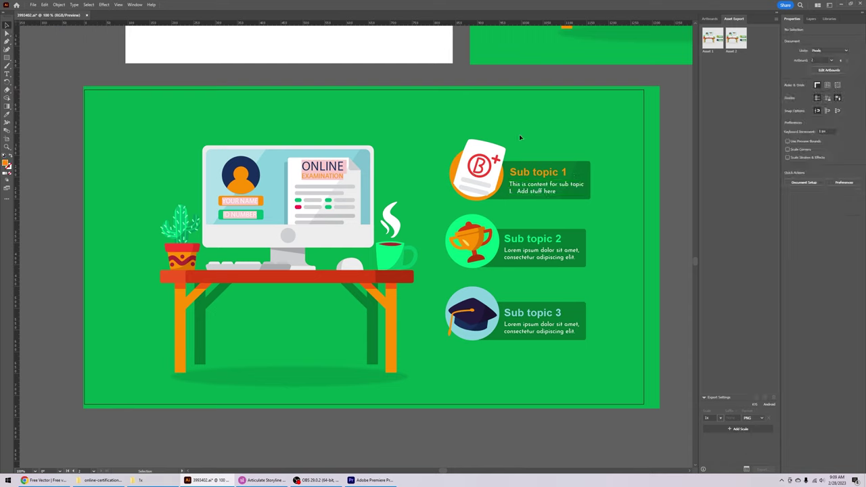
left_click(608, 205)
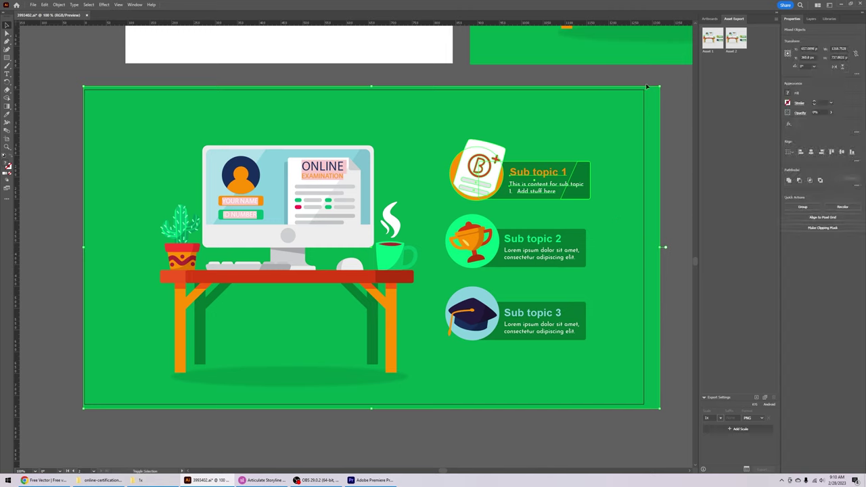
left_click(597, 106, "shift")
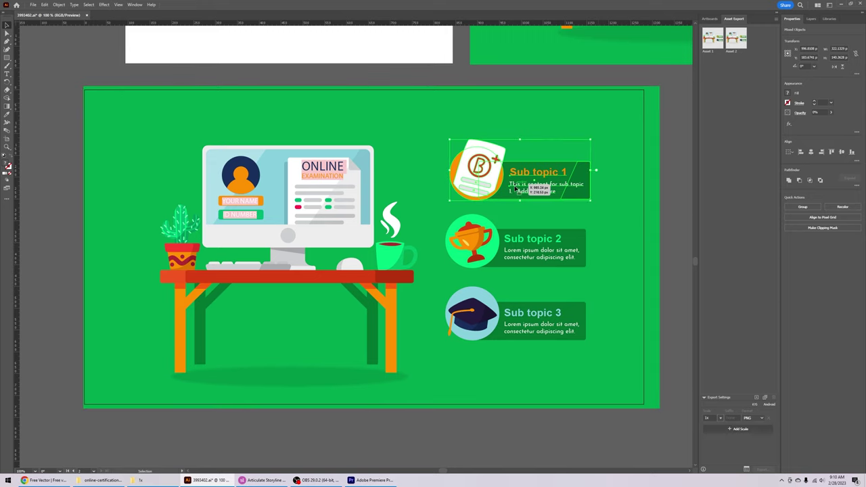
left_click_drag(523, 186, 736, 151)
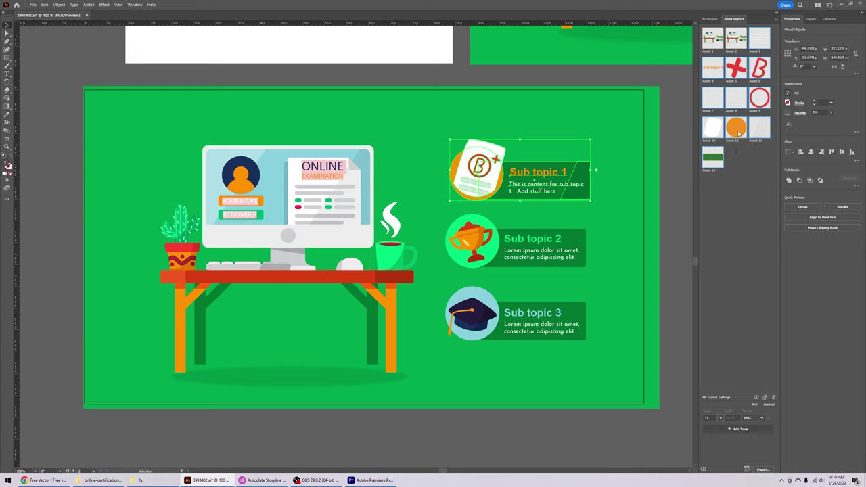
key("ctrl+z")
left_click_drag(505, 180, 732, 152)
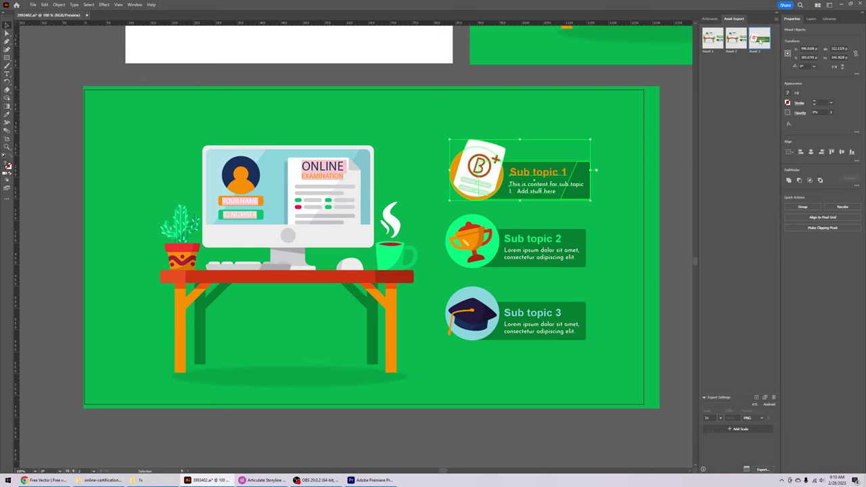
Step: Export the Sub topic 1 asset as a 1x PNG to the Assets folder, select the exported image and switch to Articulate Storyline
left_click(762, 469)
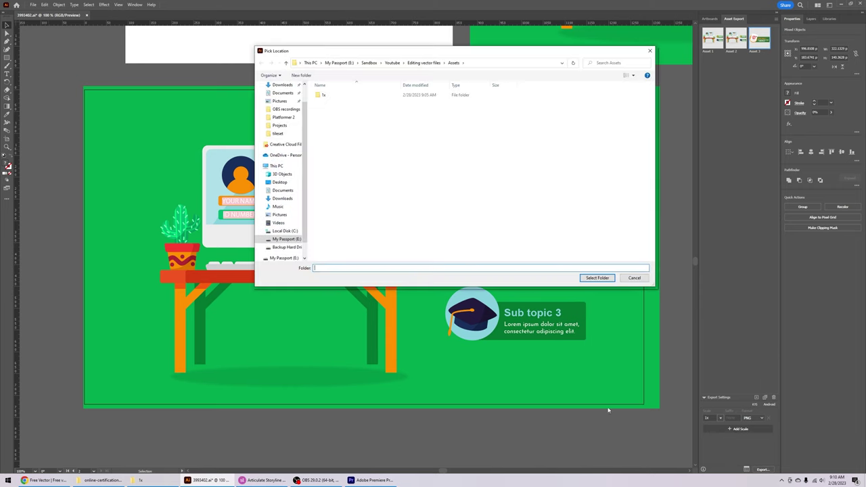
left_click(597, 278)
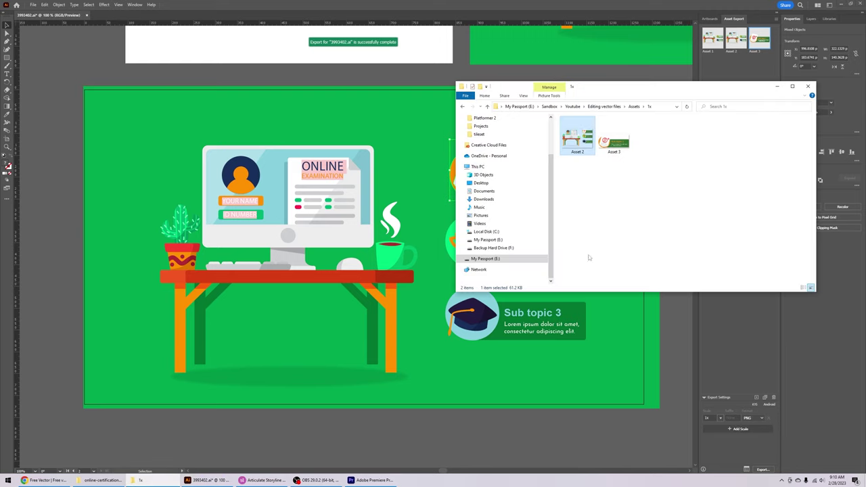
left_click(621, 137)
left_click(265, 480)
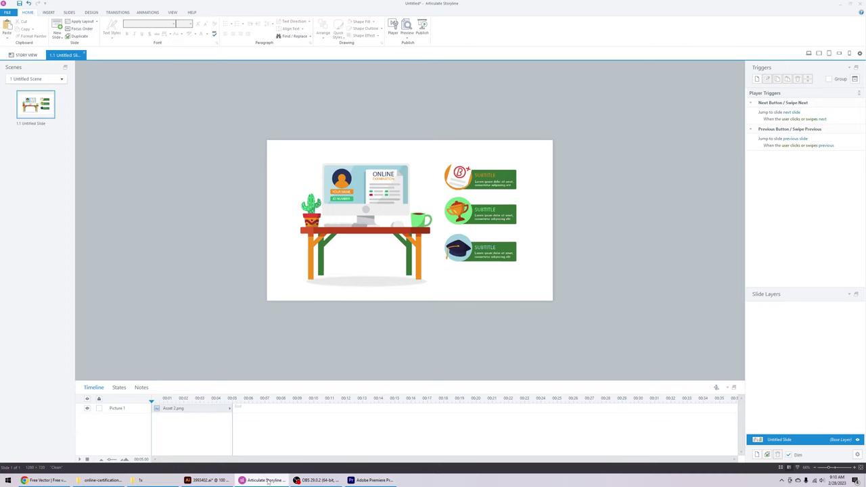
Step: Delete the full infographic picture from the slide and place the Asset 3 image at about X 831 px, Y 75 px
left_click(468, 186)
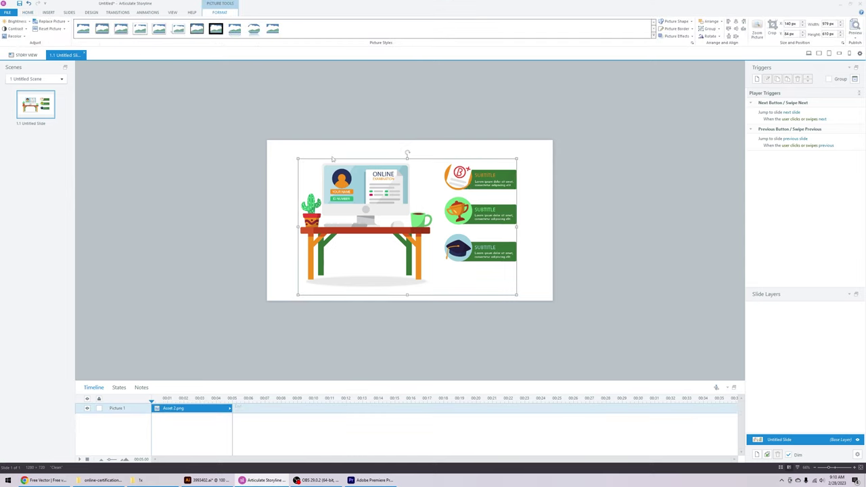
key("Delete")
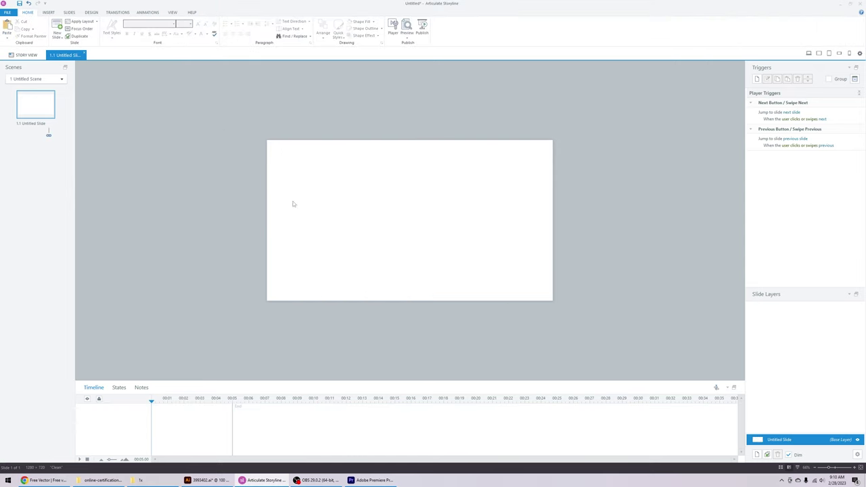
left_click(140, 480)
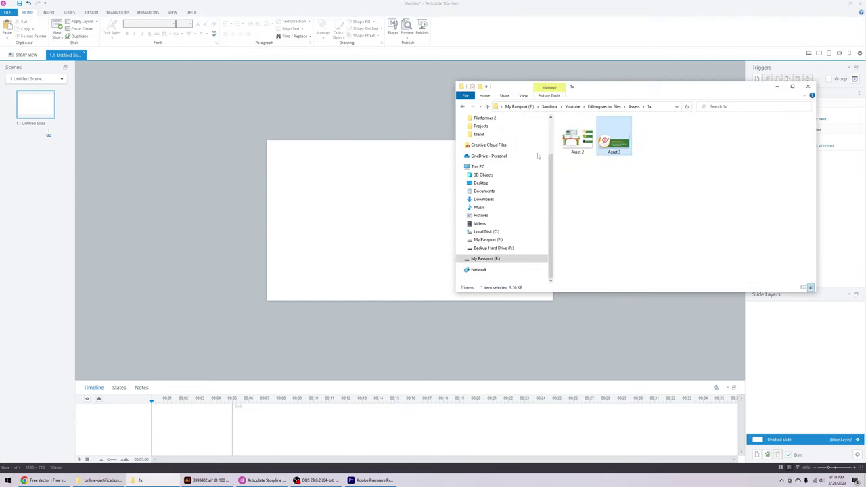
left_click_drag(537, 156, 484, 169)
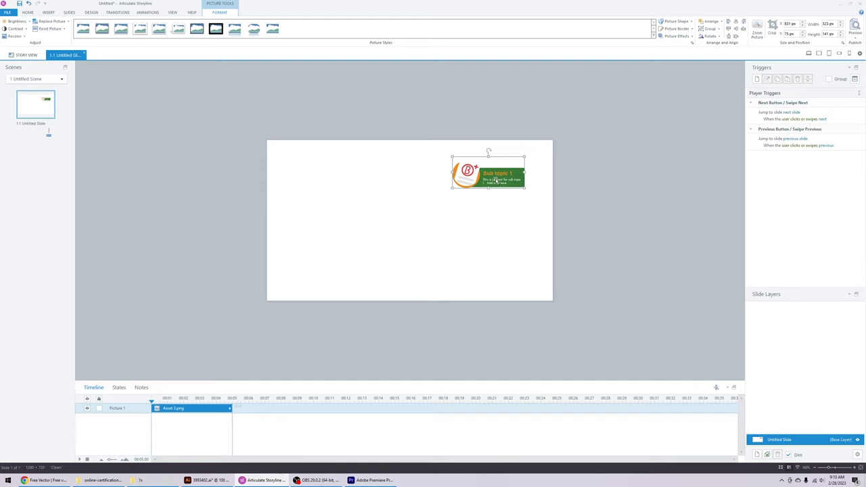
Step: Switch to Illustrator and delete the Sub topic 1 heading and its content text from the first item
left_click(221, 484)
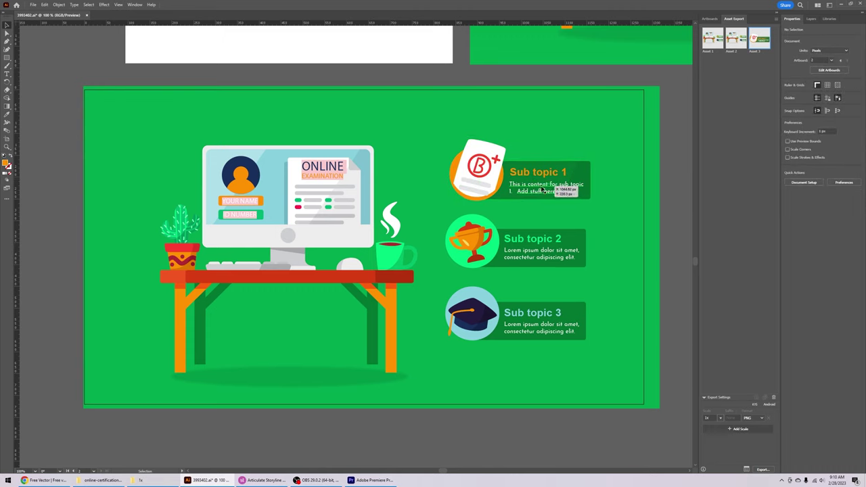
left_click(535, 186)
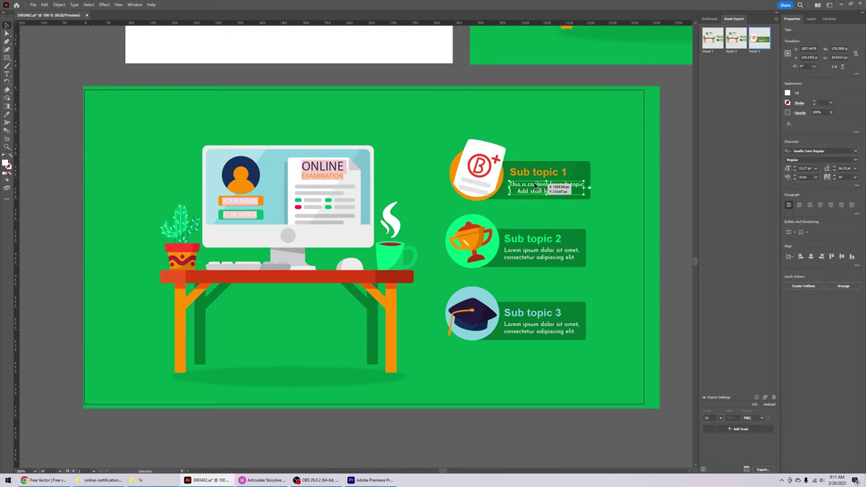
key("Delete")
left_click(533, 173)
key("Delete")
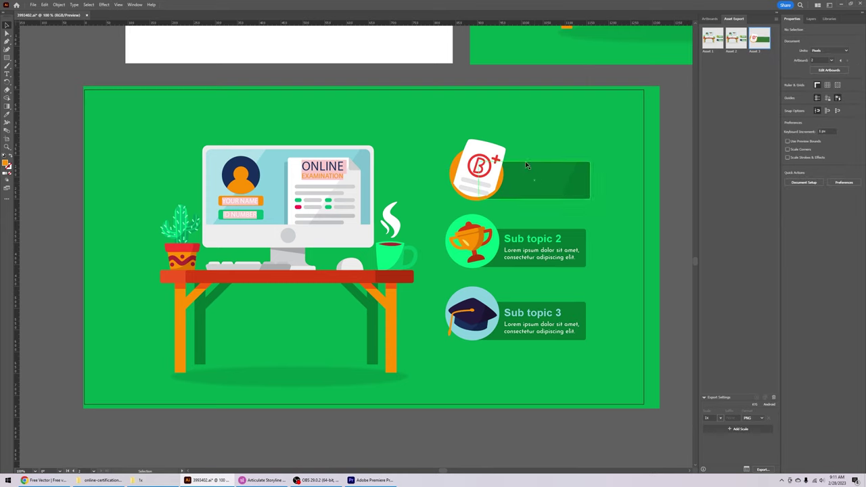
Step: Collect the text-free first item, without the green background, as a single asset and export it as a 1x PNG to the Assets folder
left_click(491, 171)
left_click(523, 178)
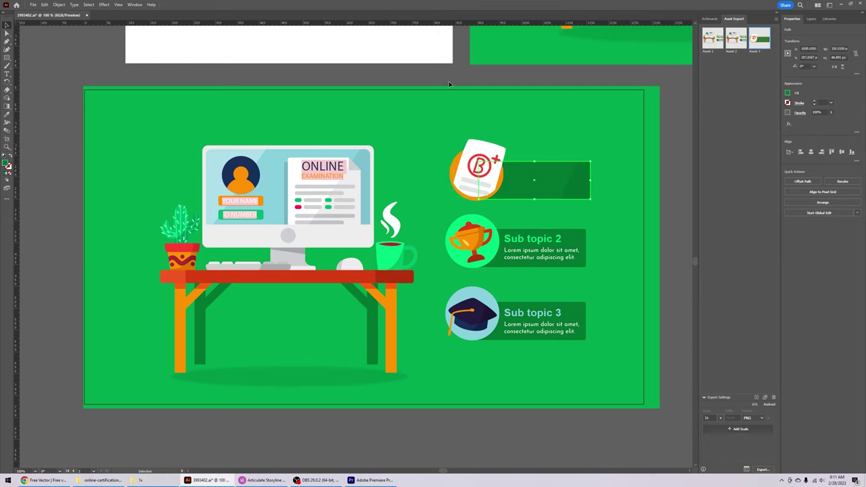
left_click(618, 209, "shift")
left_click(598, 132, "shift")
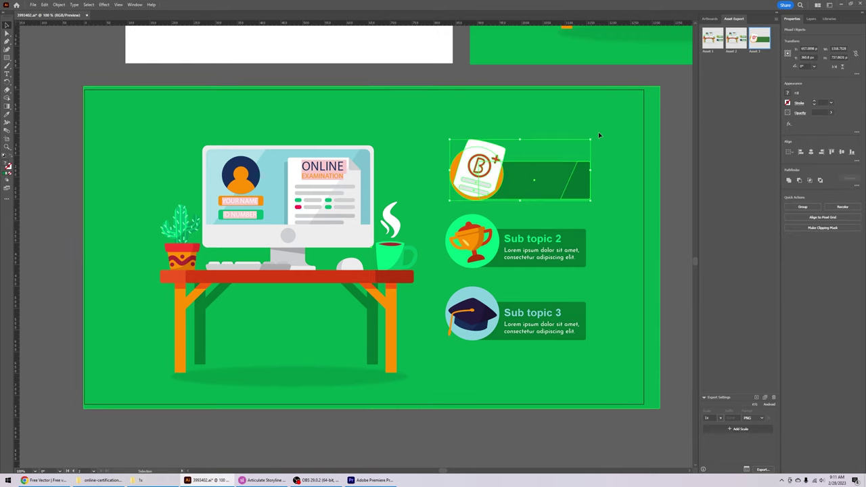
left_click_drag(475, 181, 487, 181)
left_click_drag(725, 149, 729, 143)
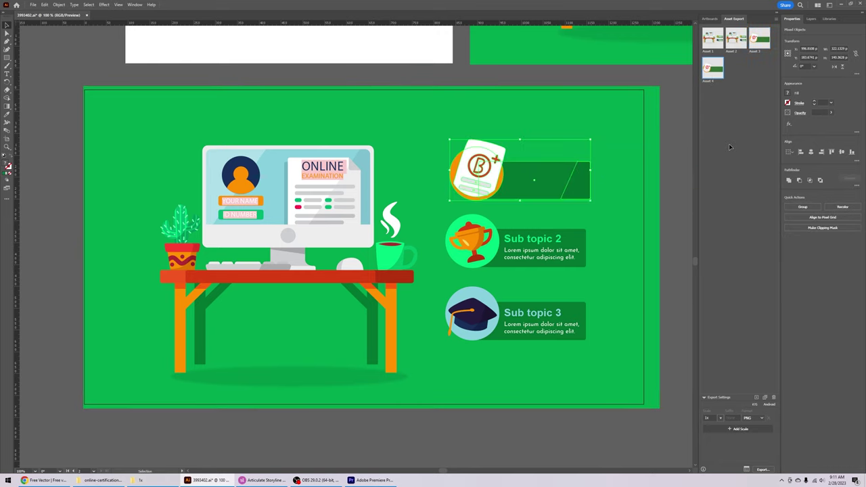
left_click(762, 469)
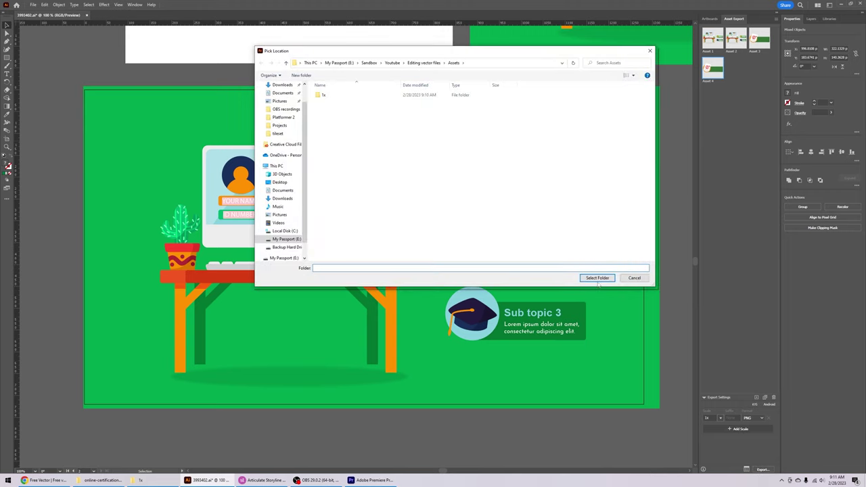
left_click(595, 275)
Step: Switch to Articulate Storyline, replace the slide's Sub topic 1 picture with the Asset 4 image and position it at about X 830 px, Y 64 px
left_click(260, 480)
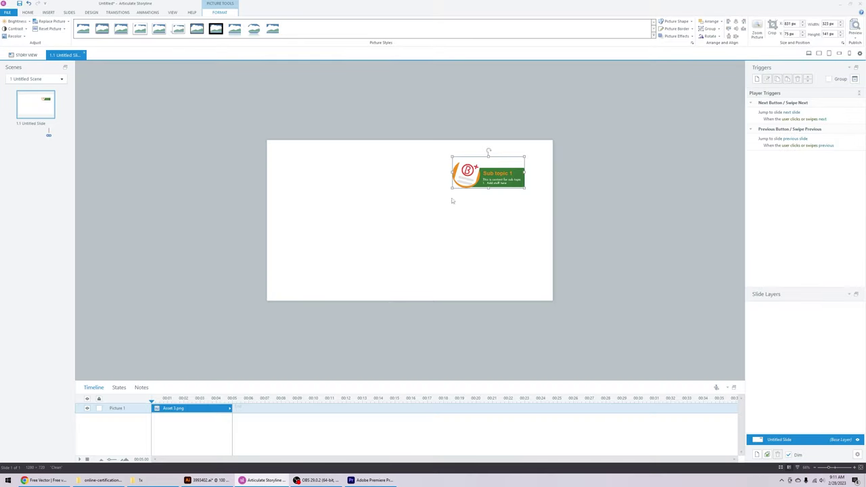
key("Delete")
left_click(140, 480)
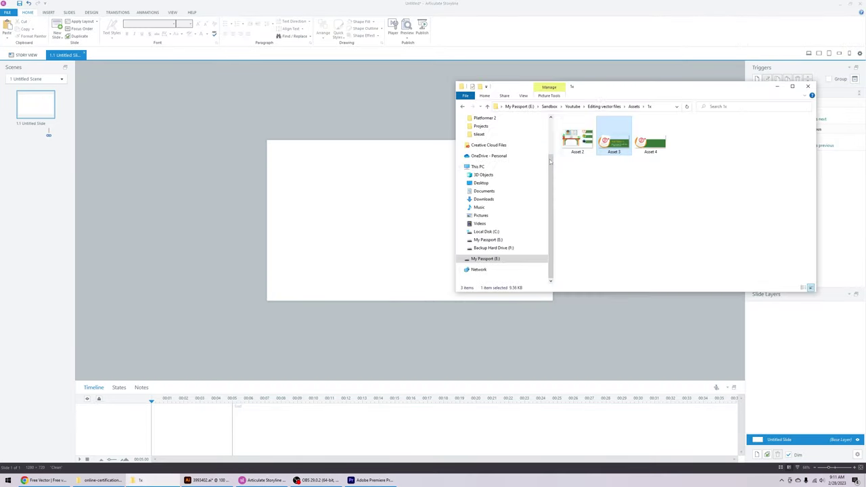
left_click_drag(657, 147, 497, 166)
left_click(589, 198)
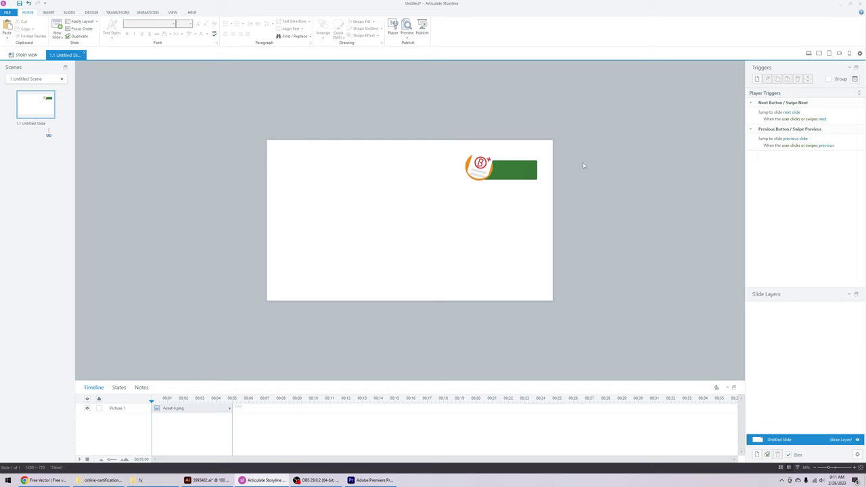
left_click_drag(508, 172, 494, 177)
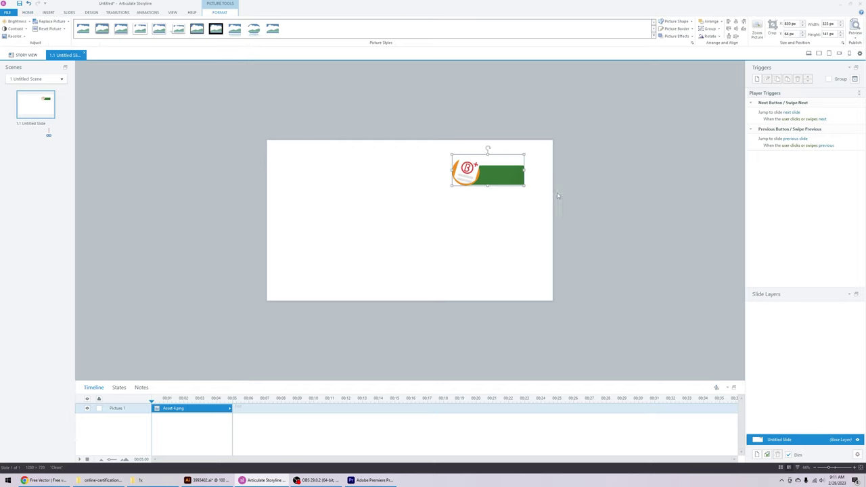
key("Escape")
Step: Switch back to Illustrator and deselect the first item's pieces on the lower artboard
left_click(203, 480)
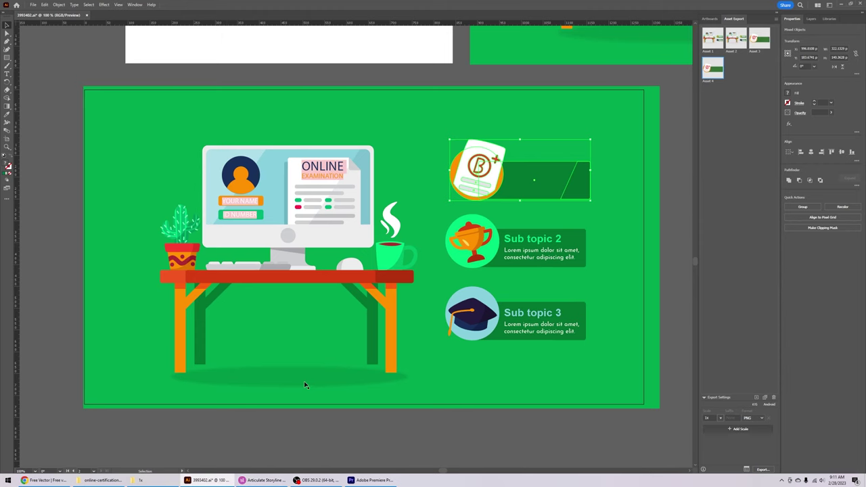
left_click(412, 436)
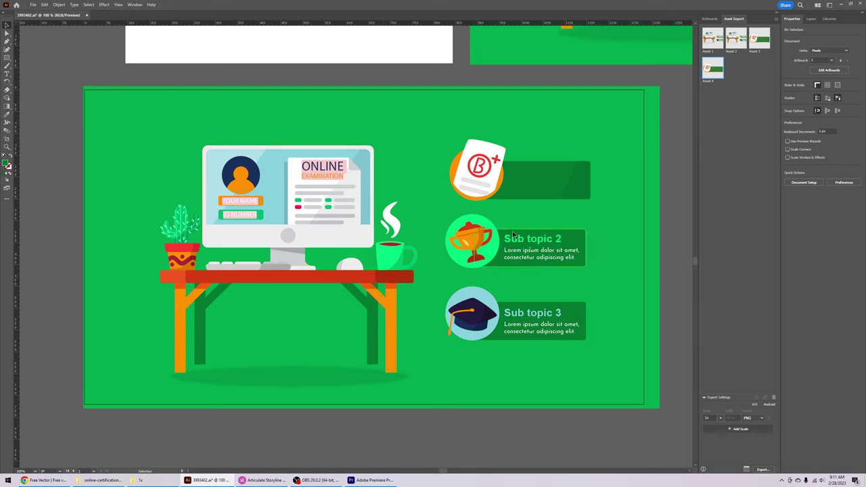
Step: Isolate the desk illustration inside its nested group and cut it out of that group
left_click(484, 183)
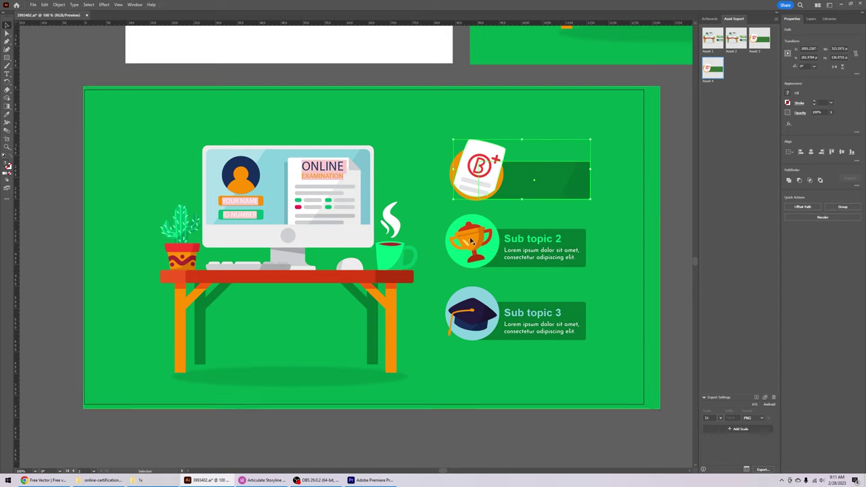
left_click(302, 202)
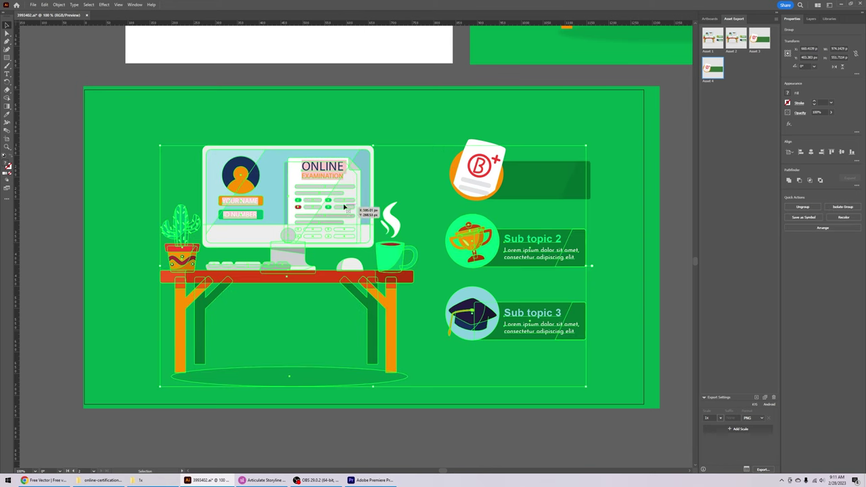
left_click(289, 76)
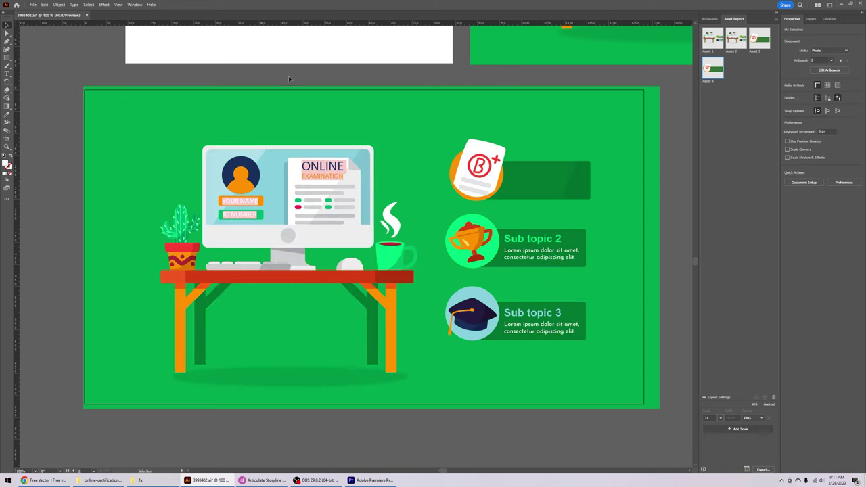
left_click(344, 201)
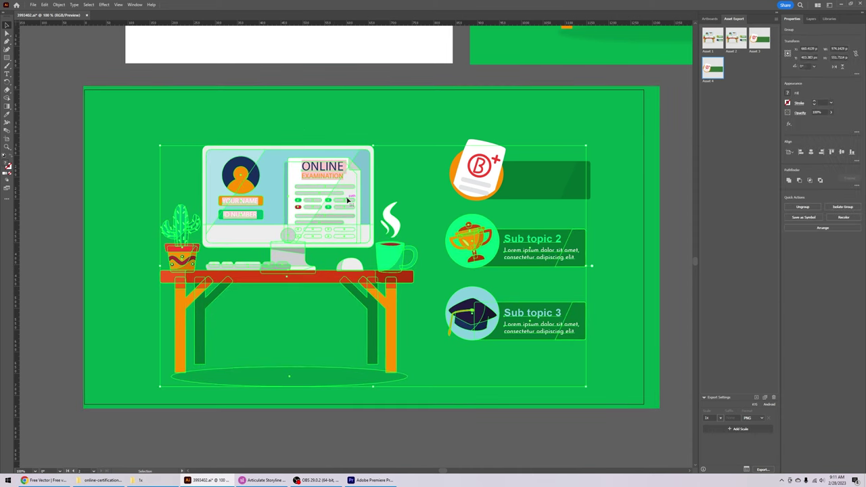
double_click(354, 193)
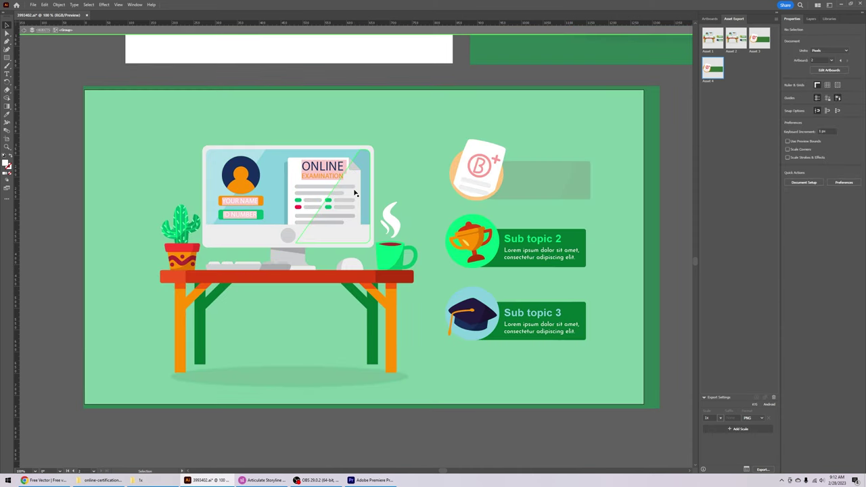
left_click(355, 193)
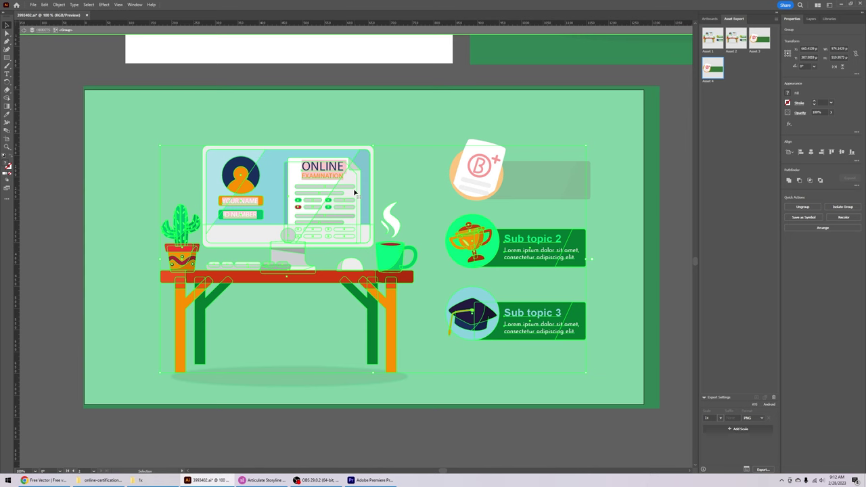
double_click(355, 193)
left_click(354, 193)
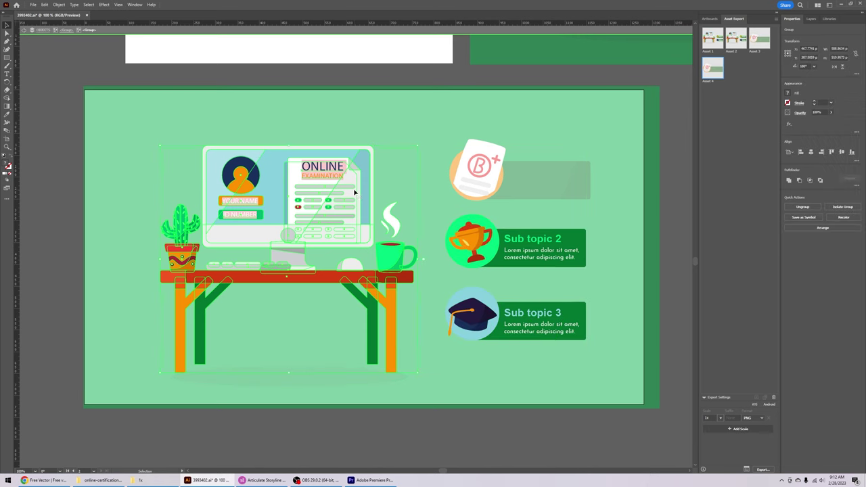
mouse_move(354, 193)
left_mouse_down()
mouse_move(345, 185)
mouse_move(352, 186)
left_mouse_up()
right_click(352, 185)
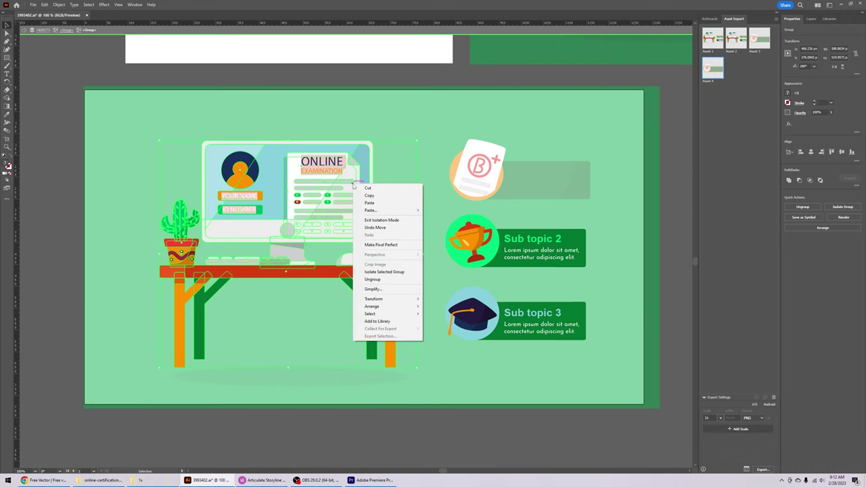
left_click(389, 191)
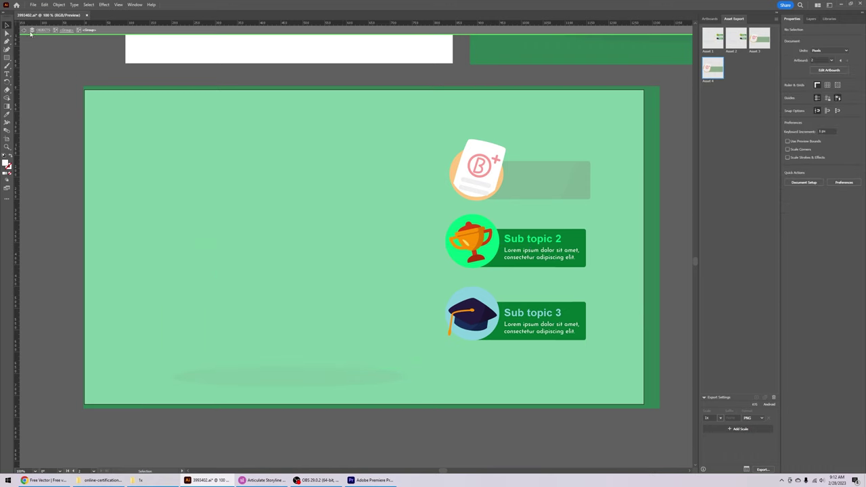
Step: Exit isolation mode and paste the desk illustration in place as a separate group
left_click(23, 30)
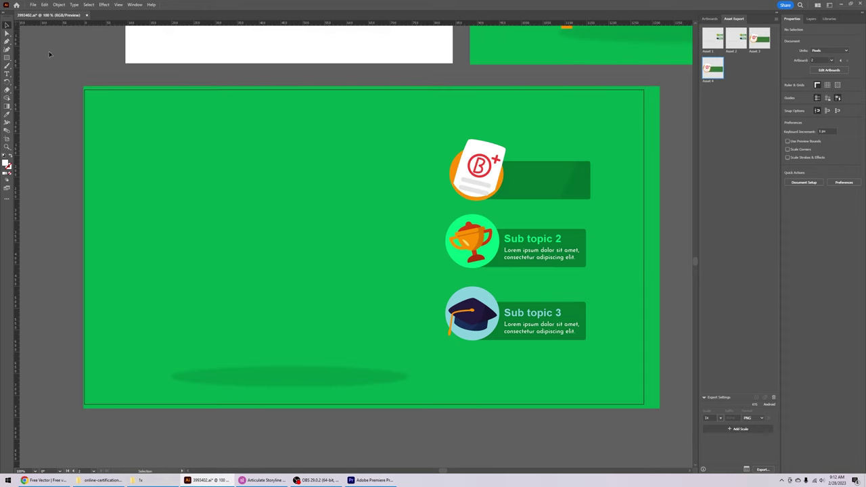
right_click(206, 208)
mouse_move(241, 237)
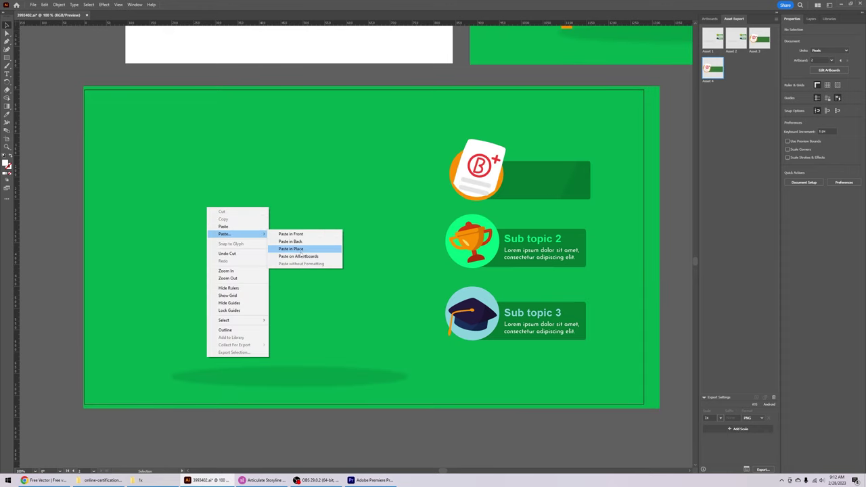
left_click(304, 249)
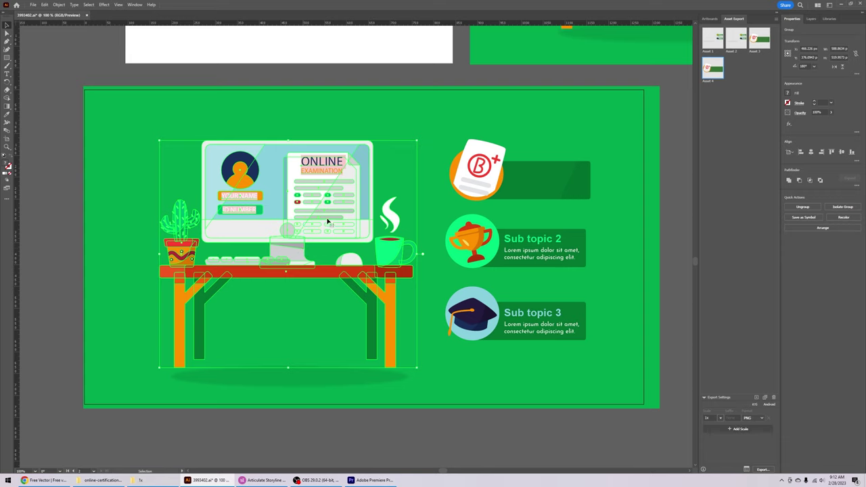
Step: Move the pasted desk illustration slightly down and left, to about X 462 px, Y 401 px
key("a")
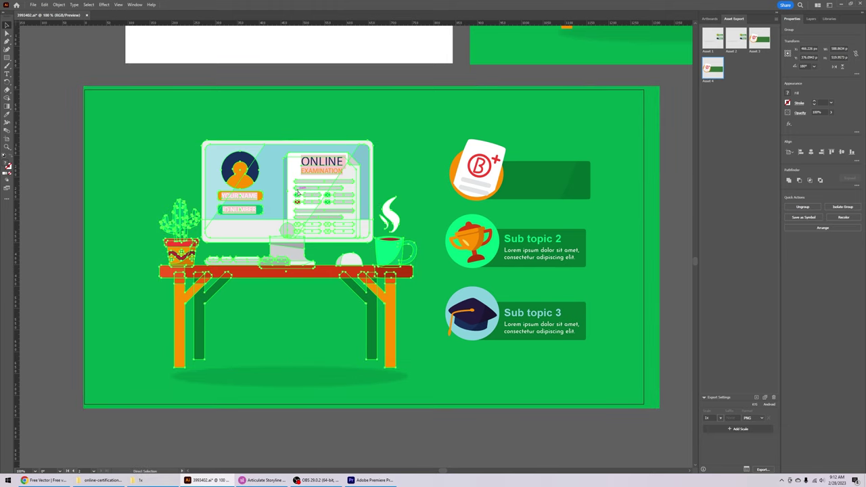
key("v")
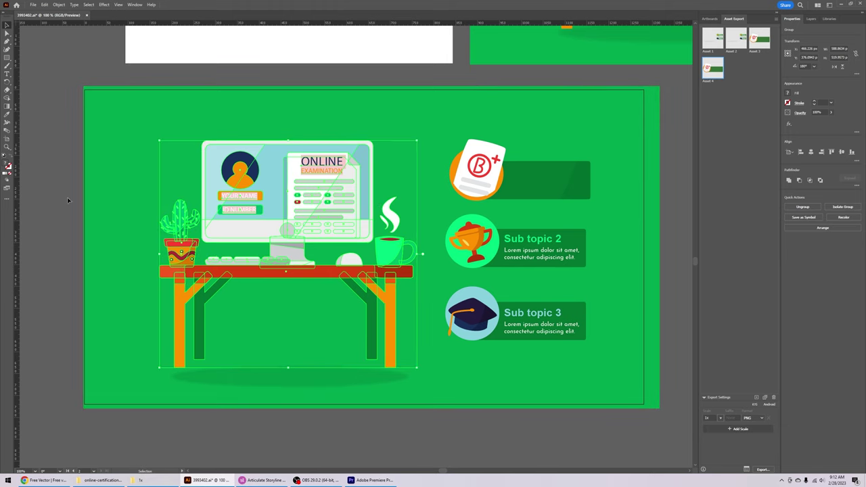
left_click_drag(316, 220, 298, 222)
left_click_drag(478, 166, 516, 166)
key("ctrl+z")
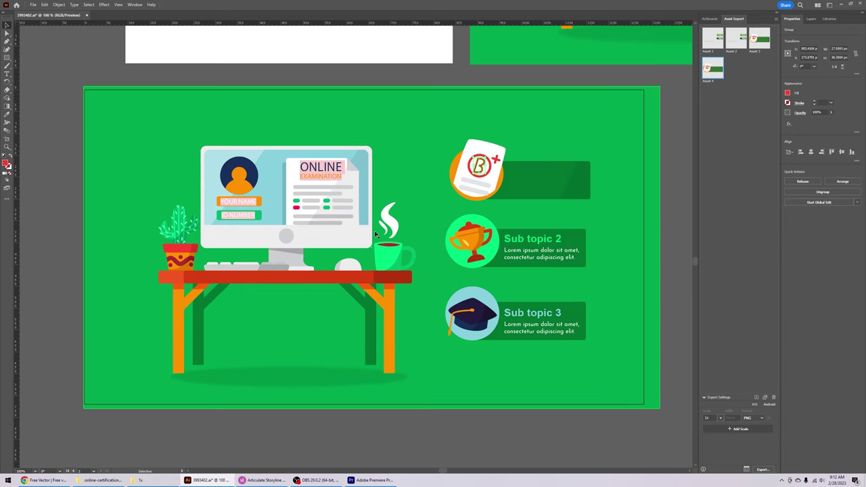
left_click_drag(332, 274, 324, 281)
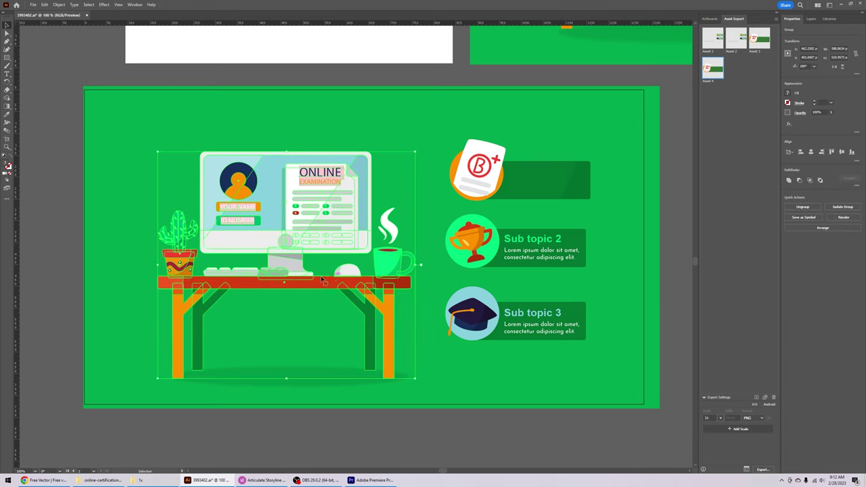
left_click(64, 259)
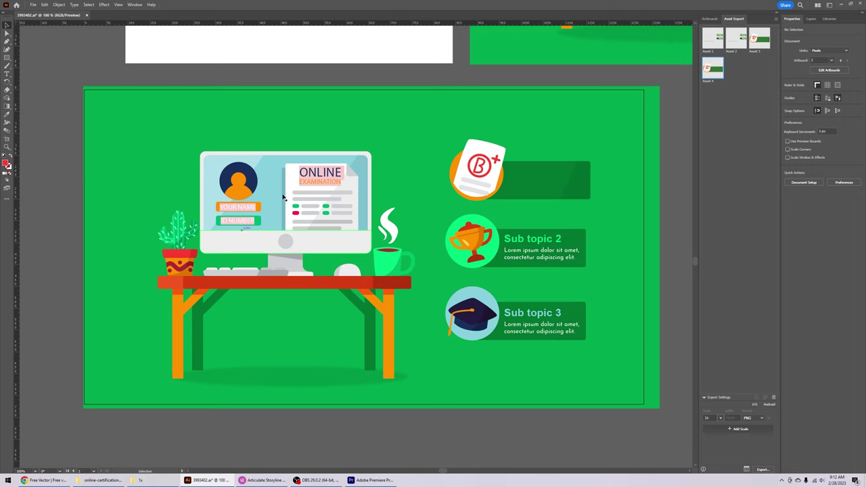
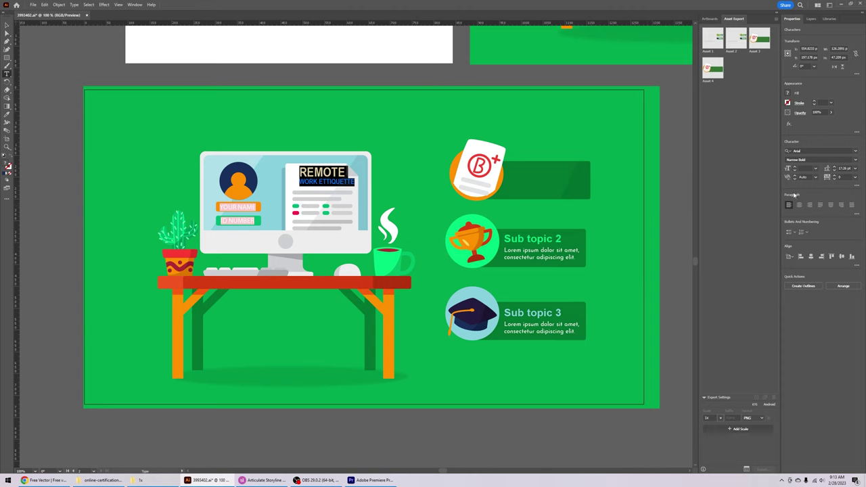
Step: Center-align the REMOTE WORK ETTIQUETTE heading and reposition it at the top of the document on the monitor
left_click(799, 205)
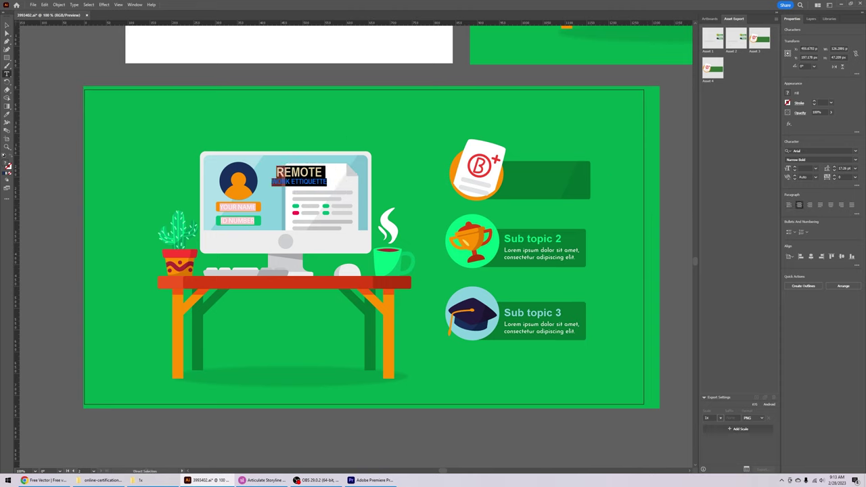
left_click(7, 32)
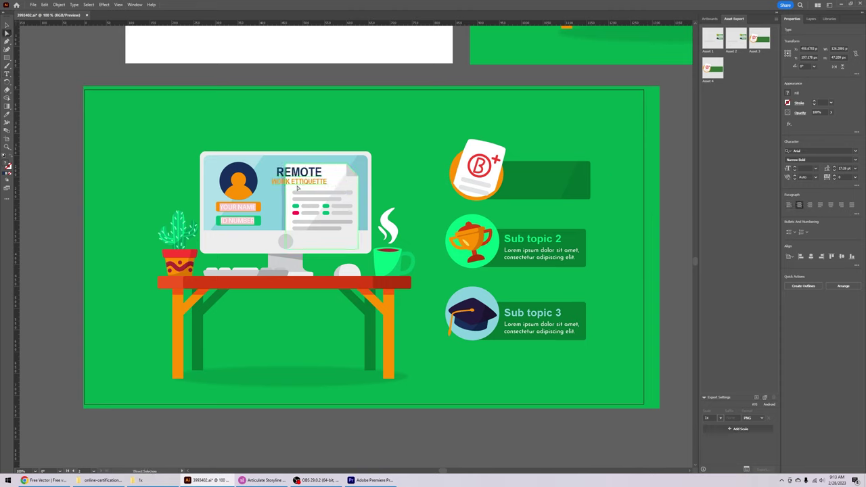
left_click_drag(303, 177, 325, 180)
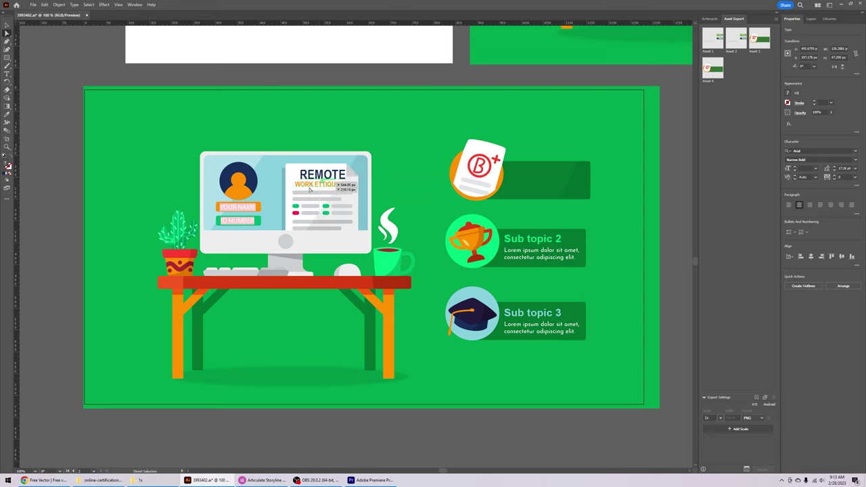
Step: Delete the YOUR NAME and ID NUMBER labels and their orange and green bars from the monitor screen
left_click_drag(228, 206, 233, 210)
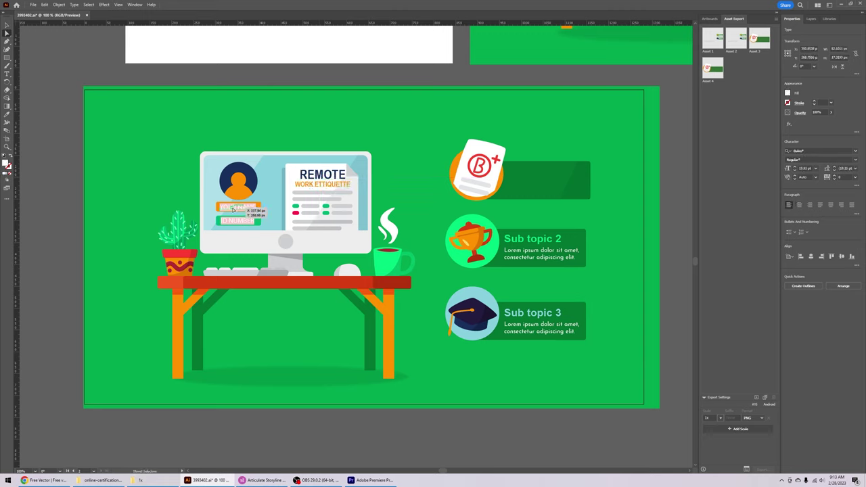
key("Delete")
left_click(242, 220)
key("Delete")
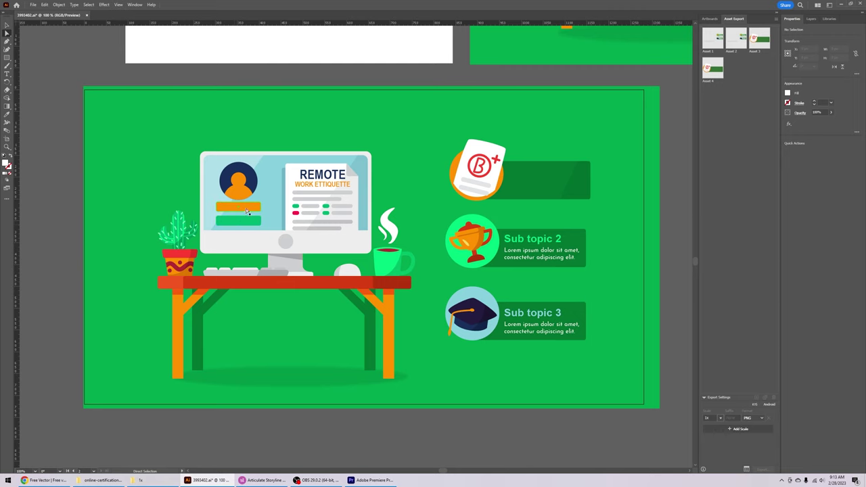
left_click(248, 211)
key("Delete")
left_click(238, 220)
key("Delete")
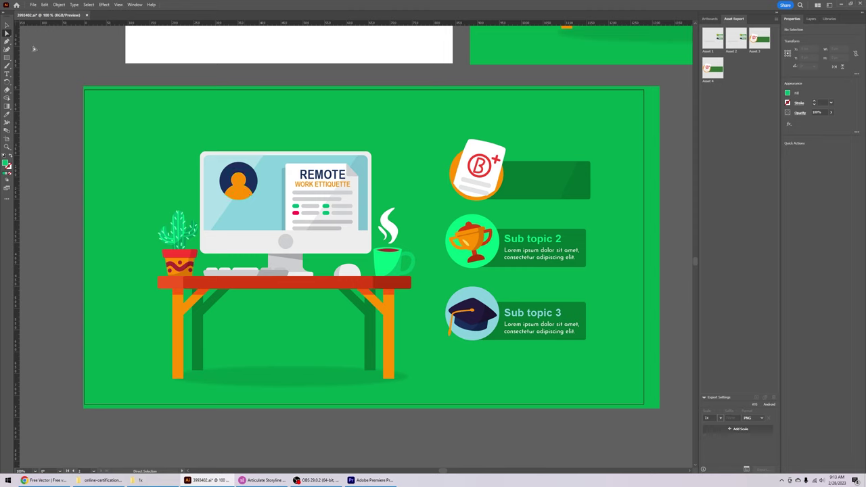
Step: Isolate the profile avatar on the monitor, enlarge it to about 118 px wide and place it in the cleared area
left_click(245, 192)
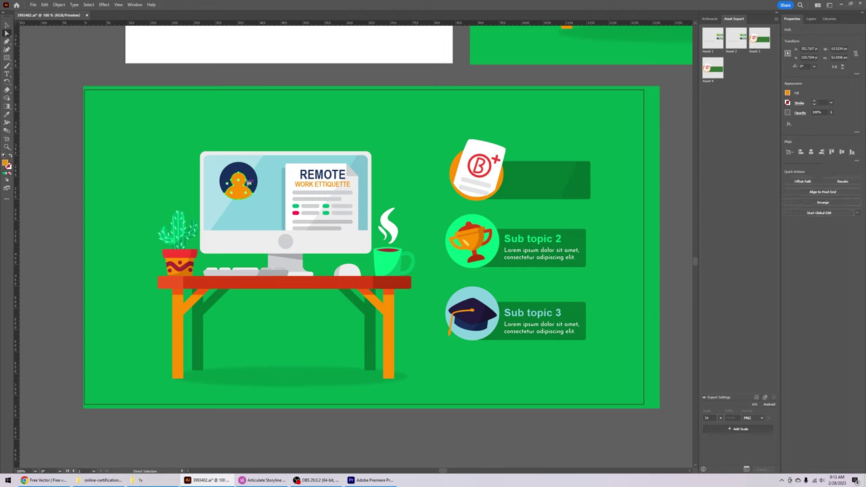
left_click(249, 179)
left_click(241, 190)
left_click(6, 25)
left_click_drag(238, 169, 237, 170)
left_click(252, 177)
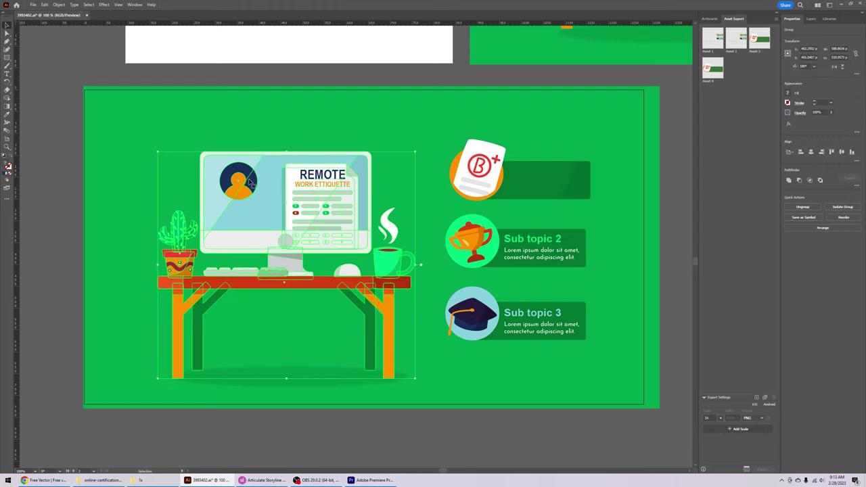
double_click(238, 182)
left_click(238, 181)
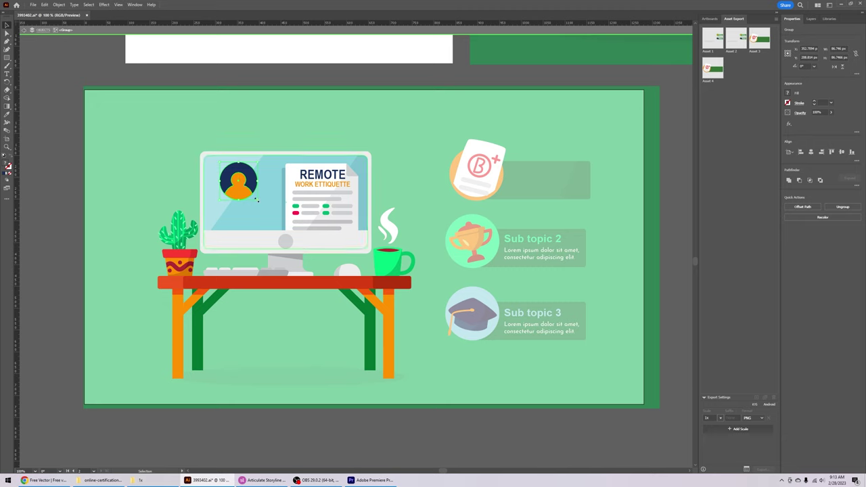
mouse_move(257, 199)
left_mouse_down()
mouse_move(271, 213)
mouse_move(253, 210)
left_mouse_up()
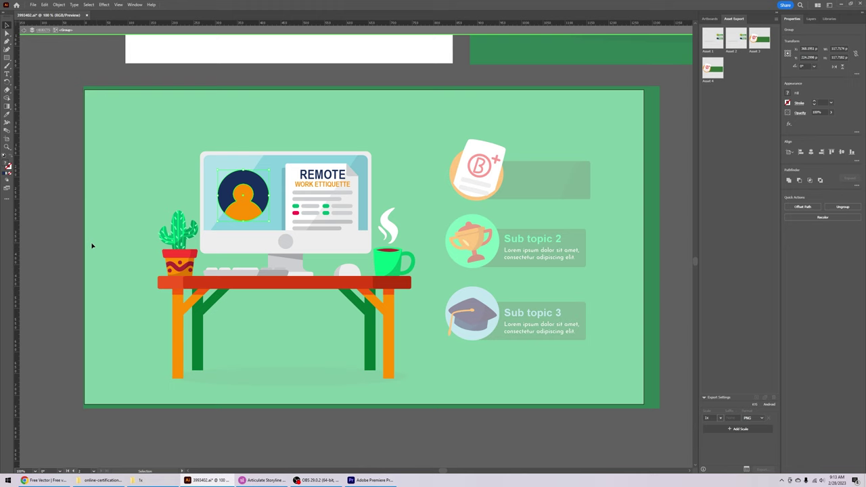
double_click(51, 229)
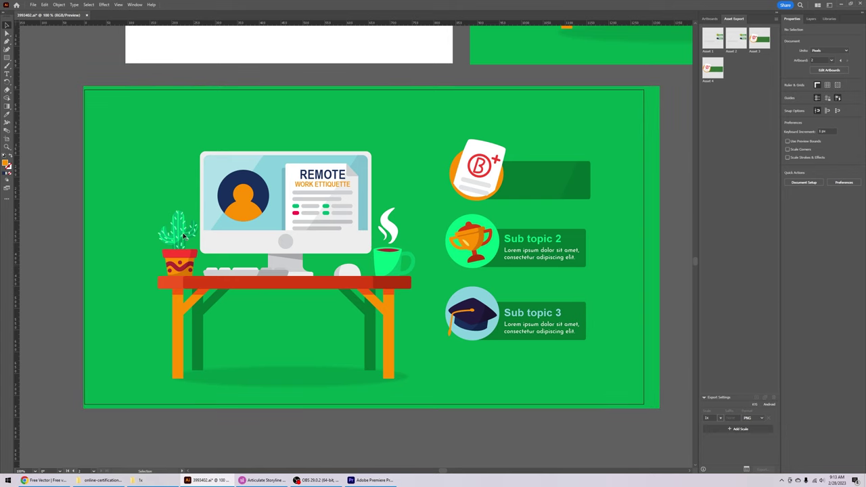
Step: Isolate the potted cactus within the desk group and shift it slightly left and up on the desk
left_click(180, 264)
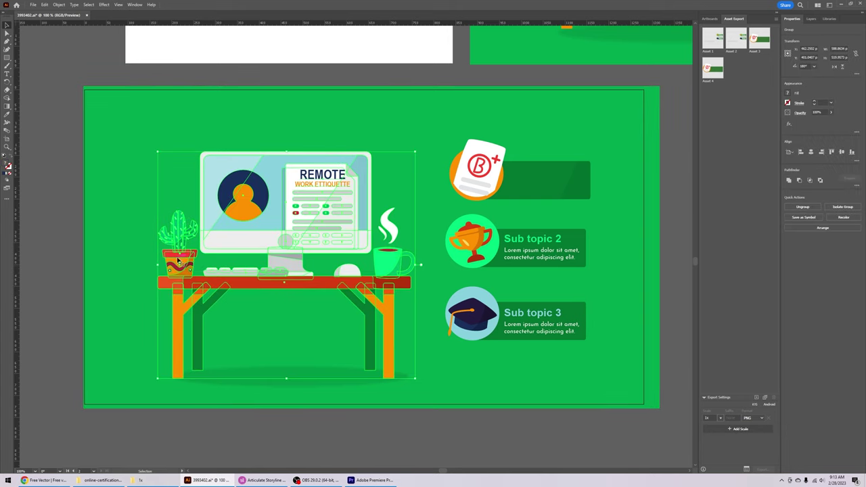
double_click(179, 263)
mouse_move(180, 264)
left_mouse_down()
mouse_move(176, 252)
mouse_move(178, 258)
left_mouse_up()
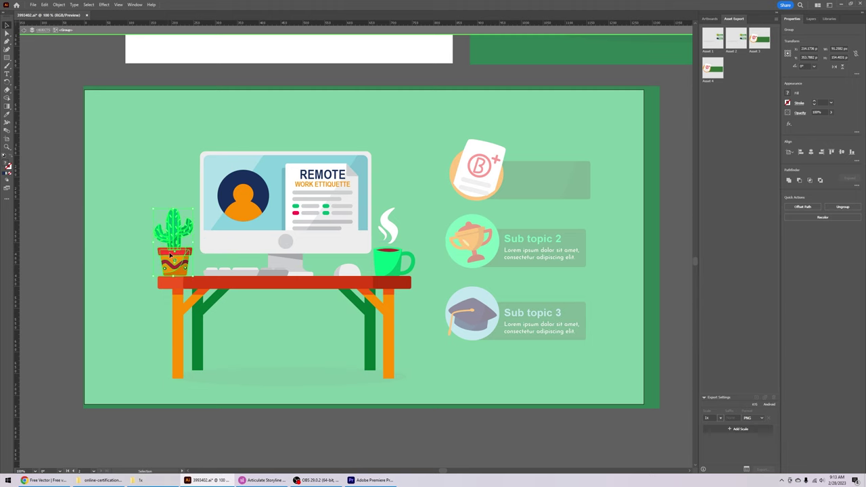
double_click(53, 242)
Step: Add the desk illustration to the export assets and export it as a 1x PNG into the Assets folder
left_click(313, 215)
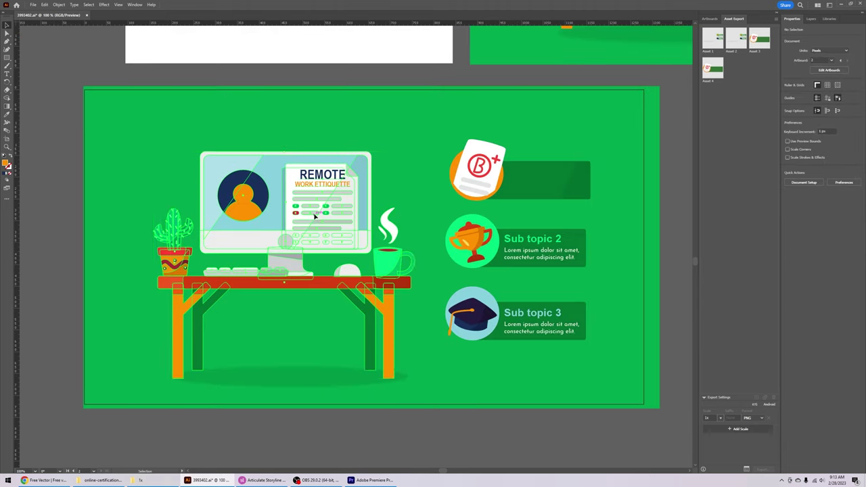
left_click_drag(309, 217, 731, 169)
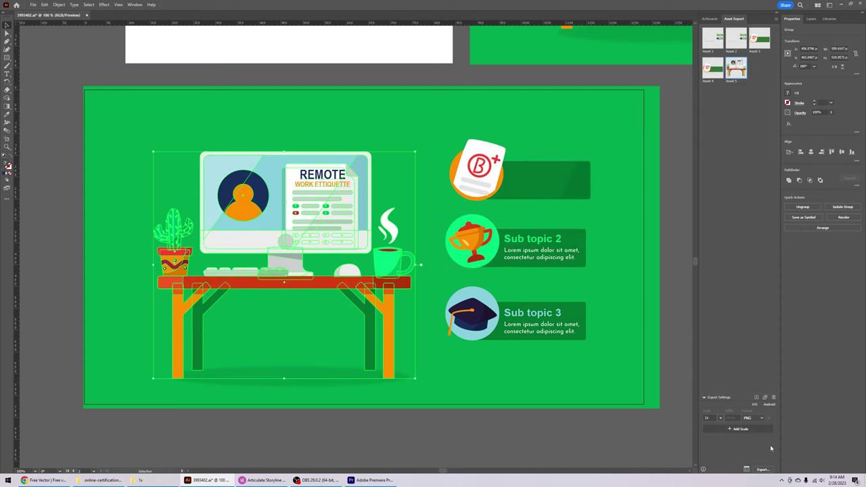
left_click(762, 469)
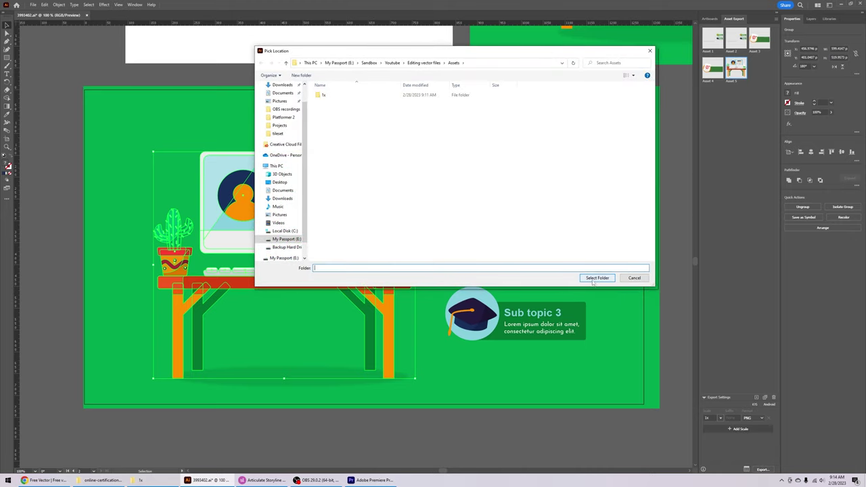
left_click(595, 278)
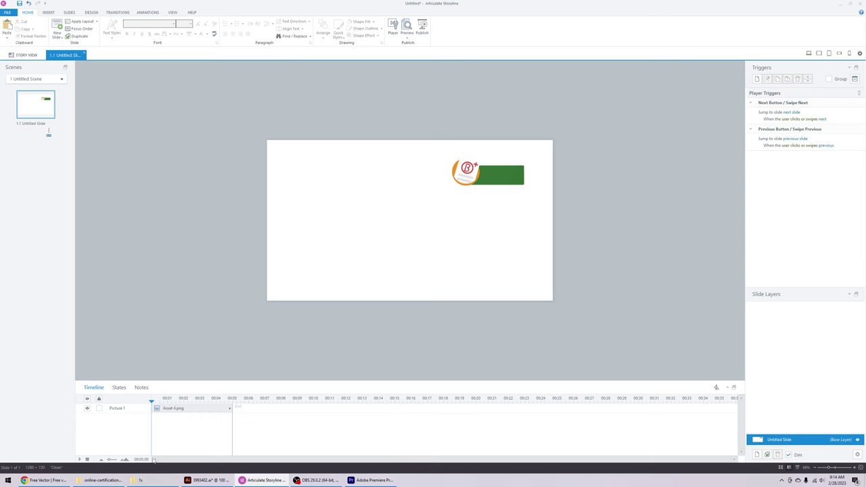
Step: Insert the exported desk illustration, Asset 5.png, on the slide's left half and shift the paper-badge picture slightly left and down
left_click(141, 480)
left_click_drag(686, 135, 369, 223)
left_click_drag(501, 181, 494, 187)
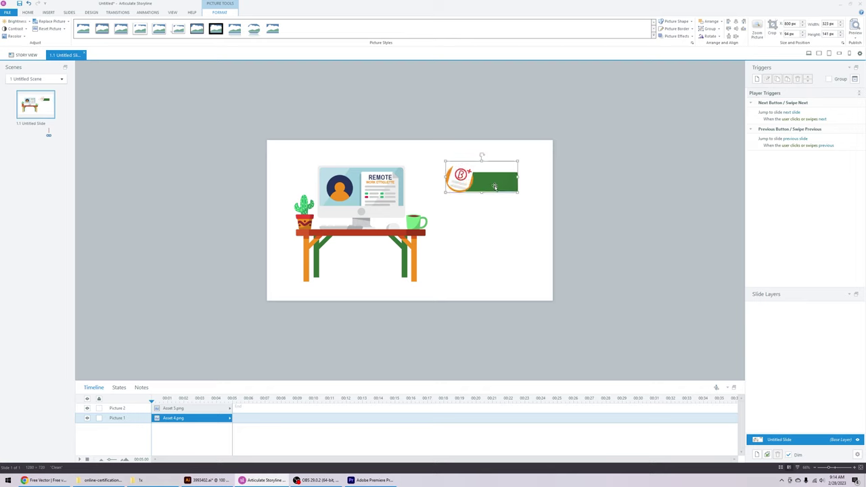
left_click(225, 223)
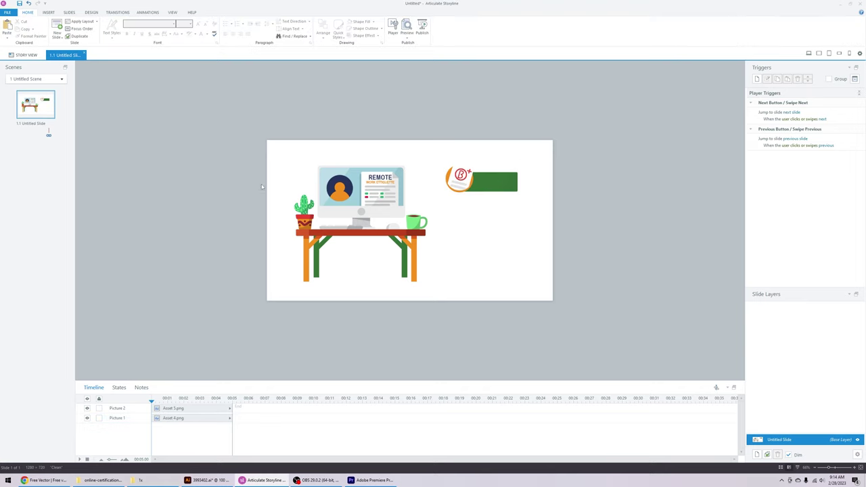
Step: Switch to Illustrator, add the green background shape to the export assets and export it as a 1x PNG into the Assets folder
left_click(202, 481)
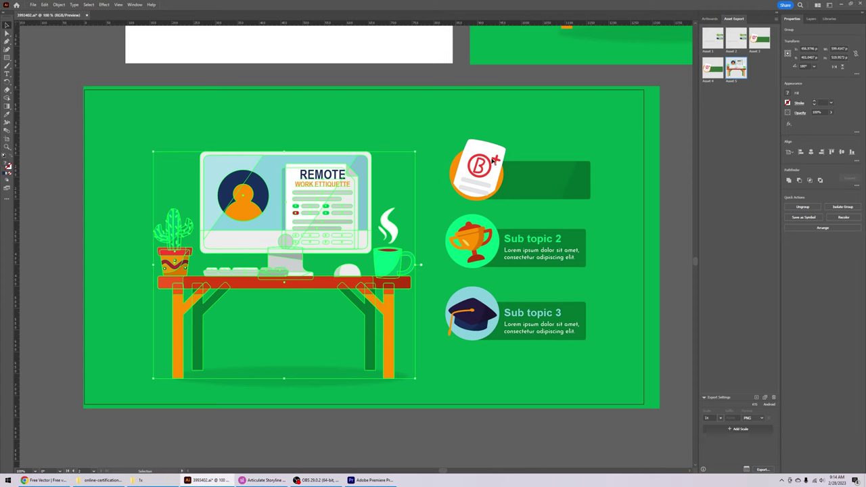
left_click(501, 110)
left_click_drag(581, 110, 727, 136)
left_click(760, 470)
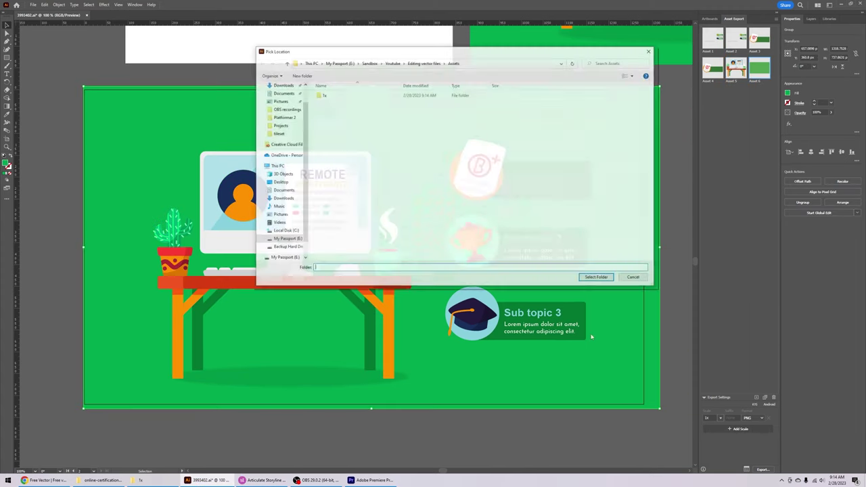
left_click(595, 278)
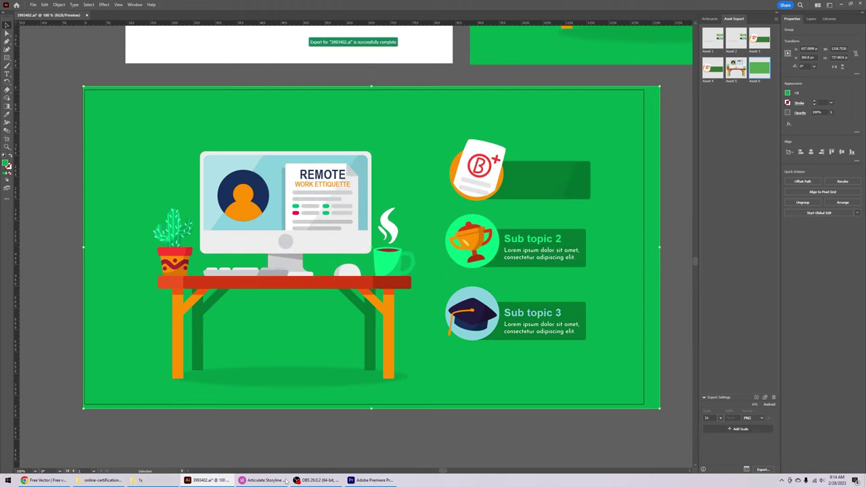
Step: Switch to Storyline, insert the exported green background, stretch it to 727 px high to cover the slide and send it to the back
left_click(263, 480)
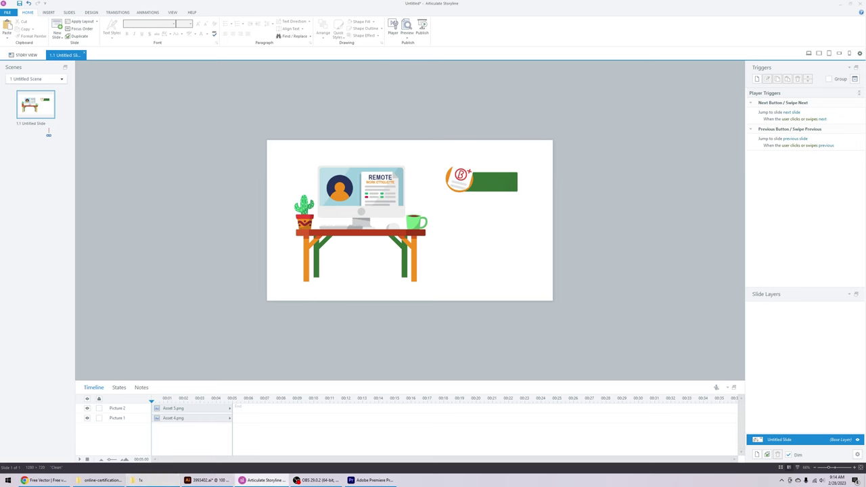
left_click(140, 480)
left_click_drag(723, 139, 441, 227)
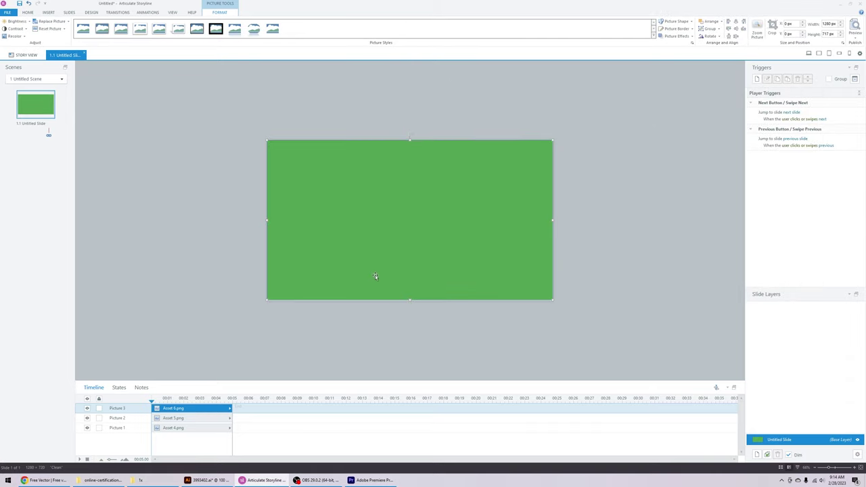
left_click_drag(408, 299, 408, 301)
right_click(412, 248)
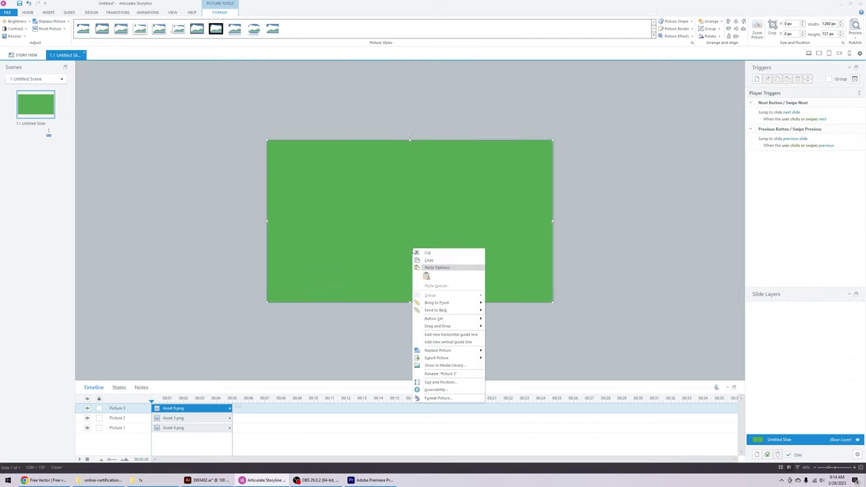
left_click(435, 310)
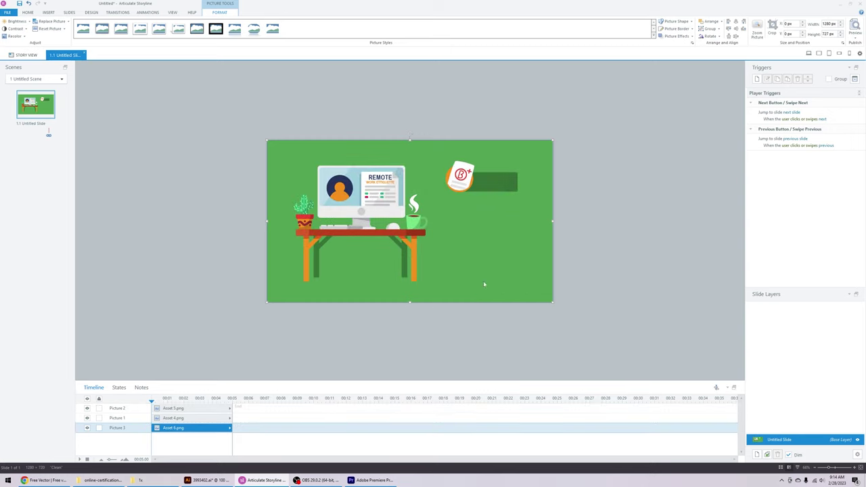
Step: Duplicate the paper-badge picture twice, stack the three badges down the slide's right side, and move the desk picture closer to them
left_click(409, 232)
left_click(487, 184)
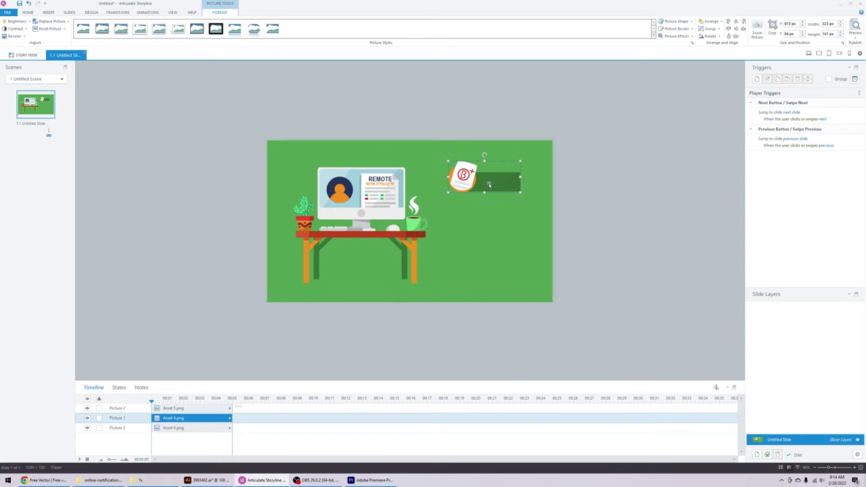
left_click(599, 221)
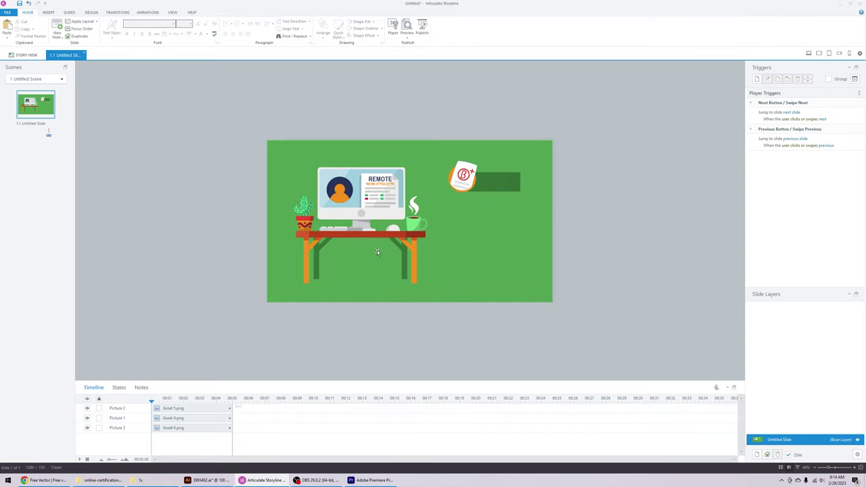
left_click_drag(389, 234, 395, 233)
left_click_drag(484, 180, 489, 256)
left_click_drag(382, 218, 372, 218)
left_click(622, 208)
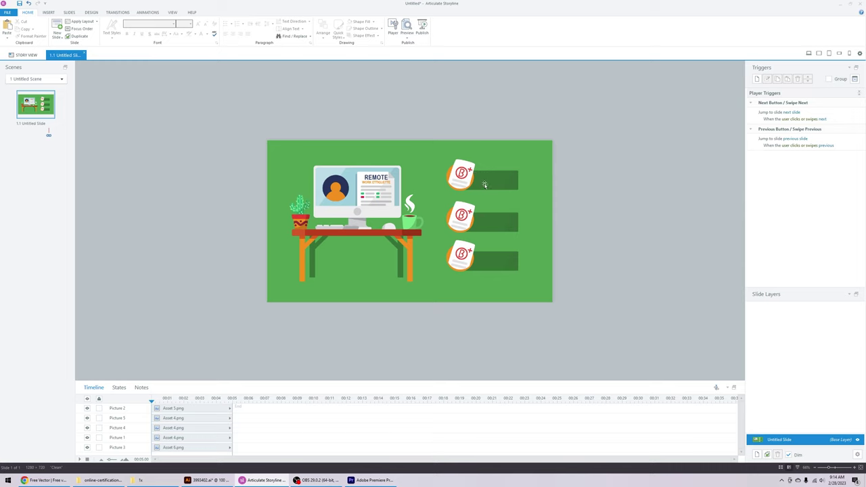
left_click_drag(332, 232, 339, 229)
left_click(204, 244)
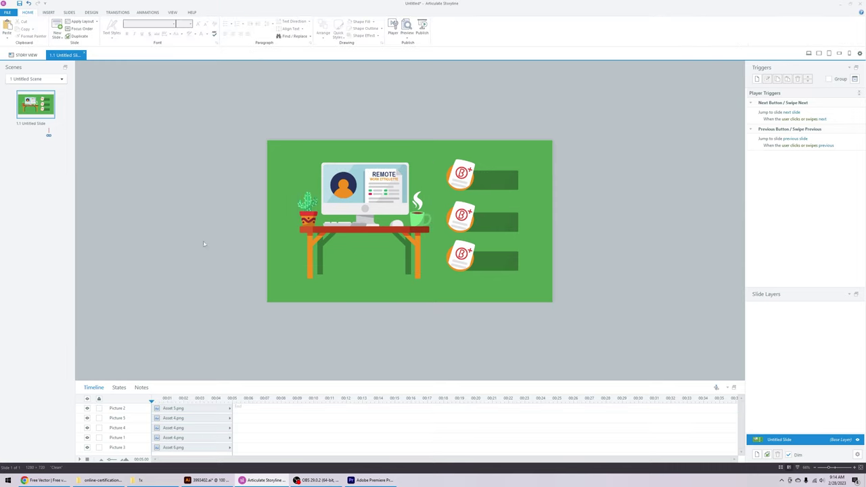
Step: Bring a brand color palette image from the browser into the Illustrator file and place it left of the blank white artboard
left_click(211, 480)
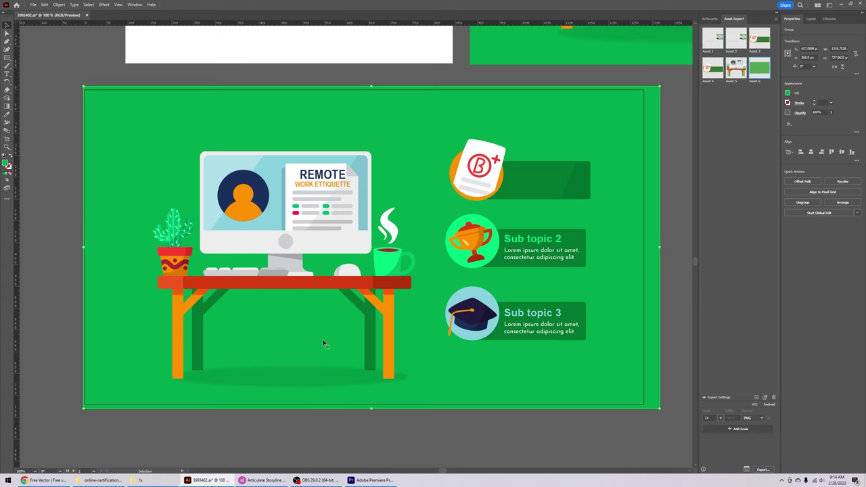
left_click(321, 427)
key("ctrl+minus")
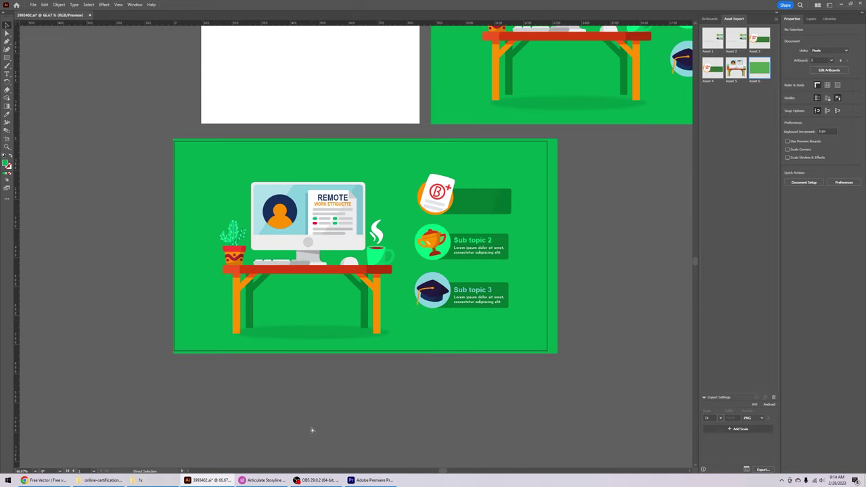
key("ctrl+minus")
key("ctrl+minus")
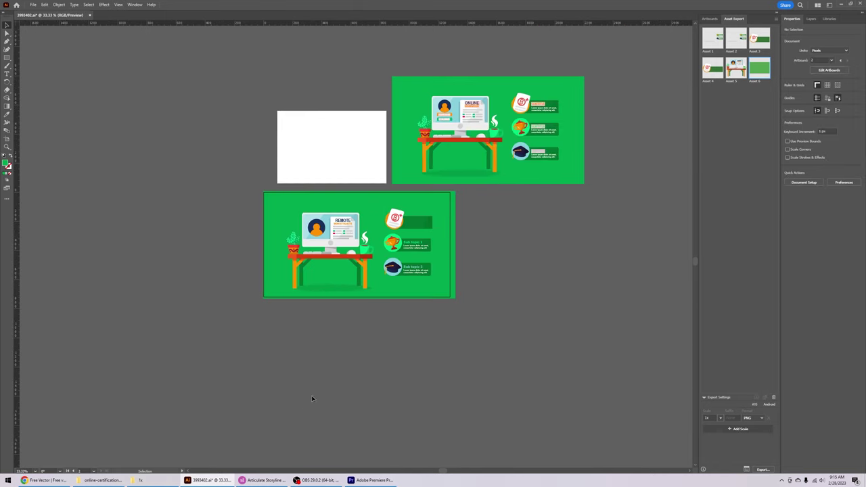
left_click(45, 480)
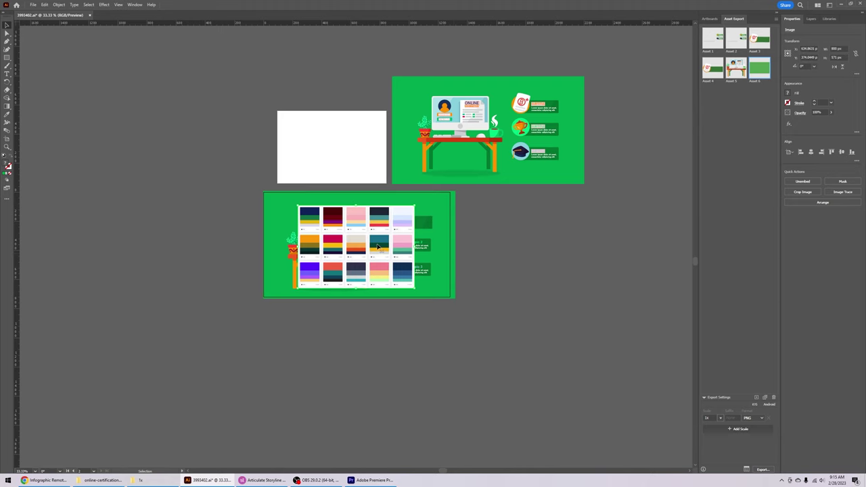
left_click_drag(378, 246, 211, 146)
left_click(201, 246)
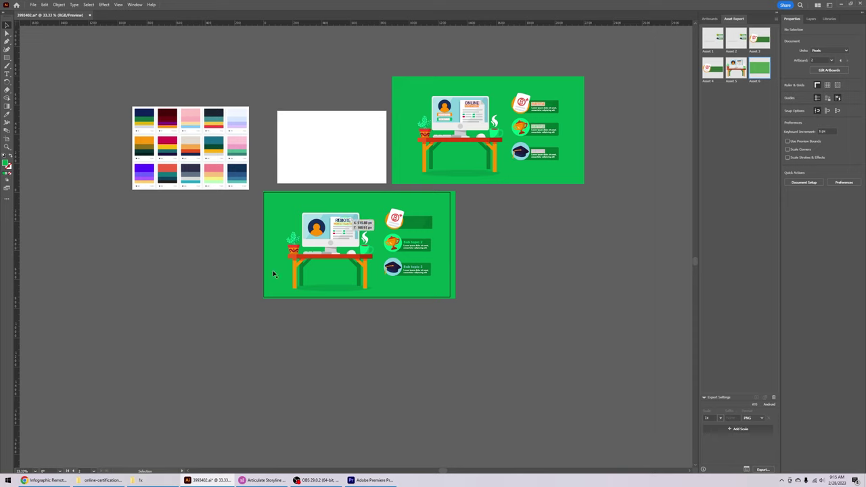
Step: Move the color palette image over the blank white artboard, directly above the remote work illustration
key("z")
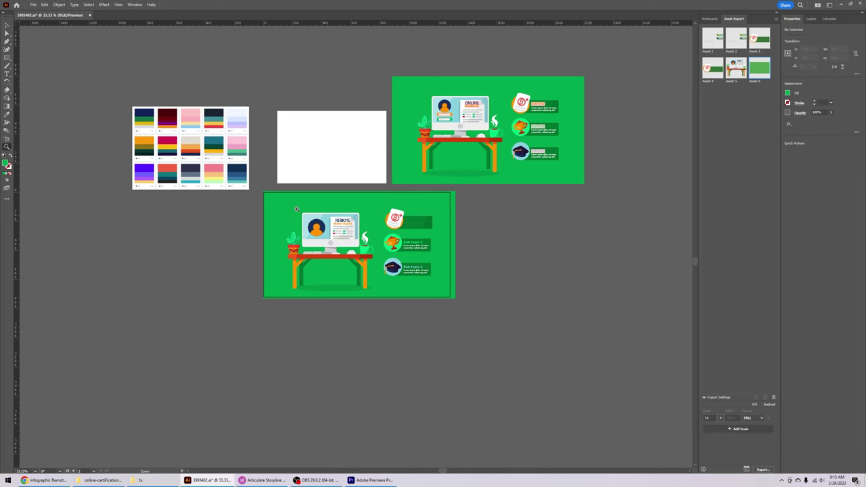
left_click_drag(297, 209, 331, 209)
key("v")
left_click_drag(157, 134, 378, 125)
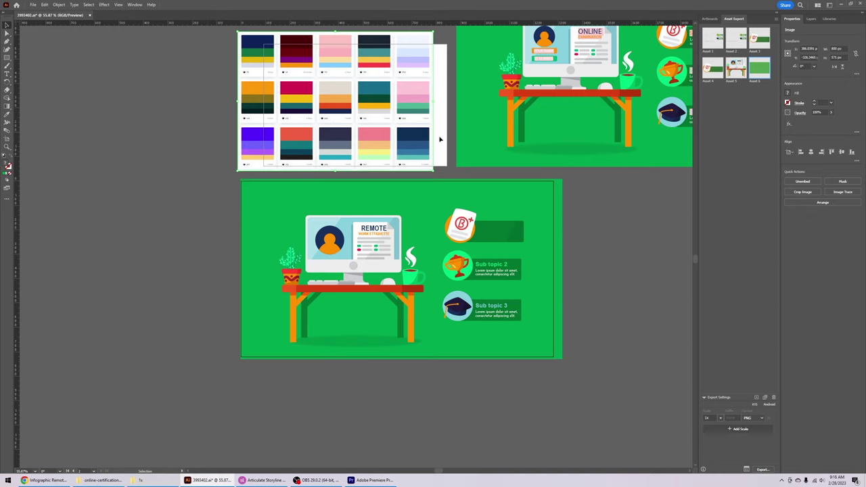
left_click(613, 215)
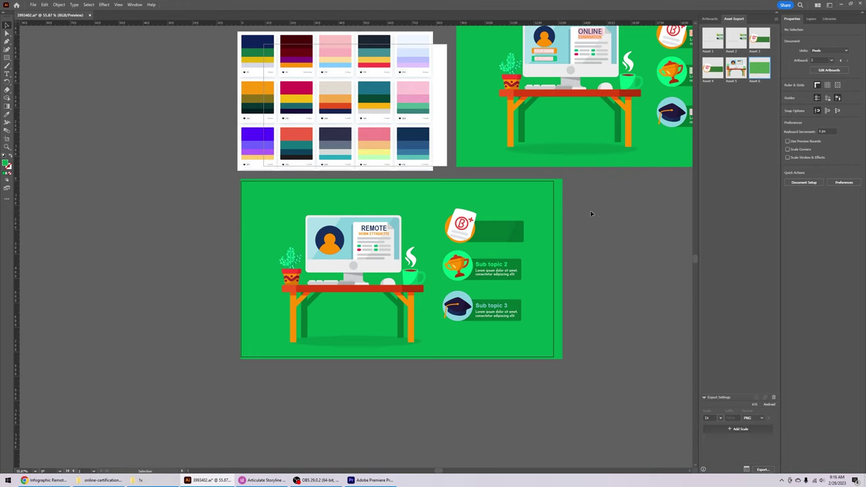
Step: Recolor the illustration's background with the Eyedropper, trying the palette's navy and lavender before applying its mint green
left_click(514, 202)
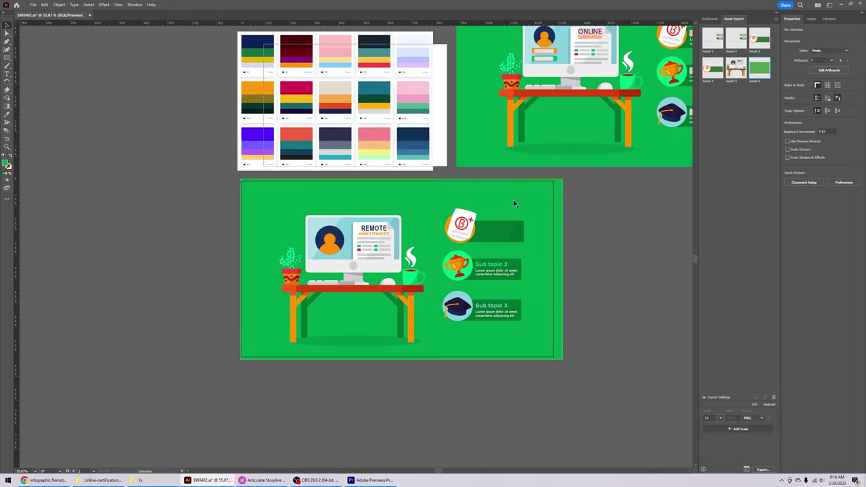
left_click(6, 114)
left_click(256, 40)
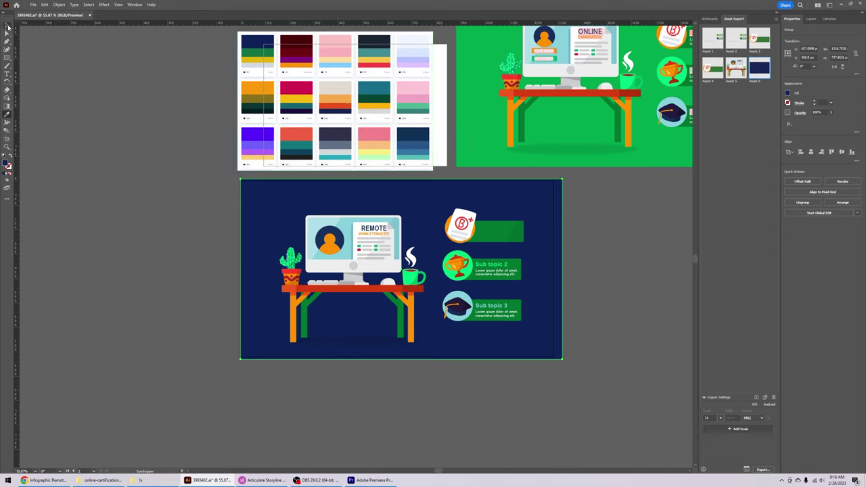
left_click(409, 59)
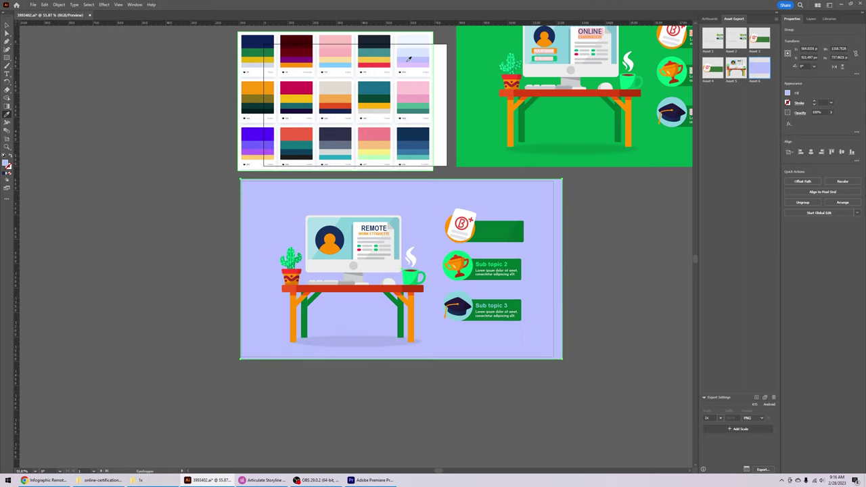
left_click(417, 103)
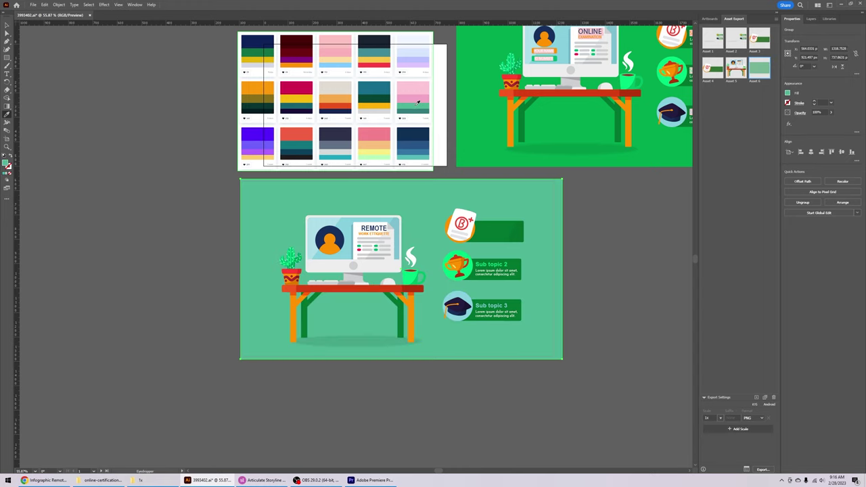
left_click(6, 25)
left_click(228, 236)
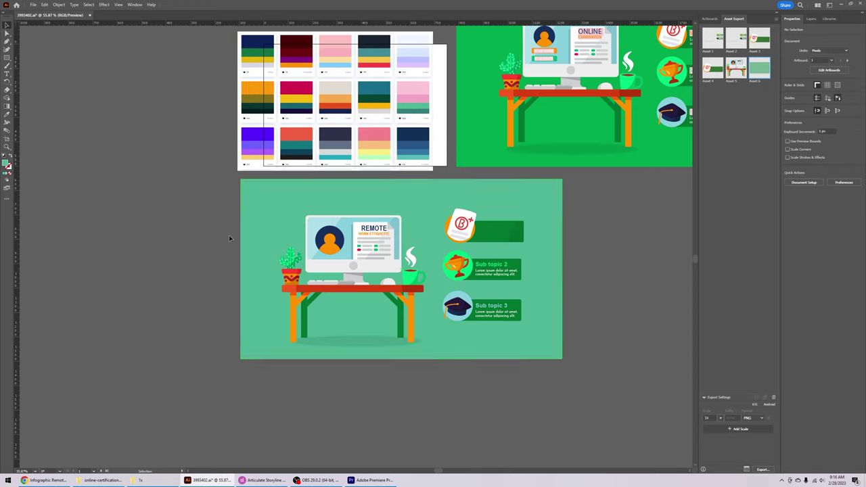
Step: Recolor both front desk legs from the palette with the Eyedropper, trying mint green and pinks before applying the amber yellow
left_click(413, 313)
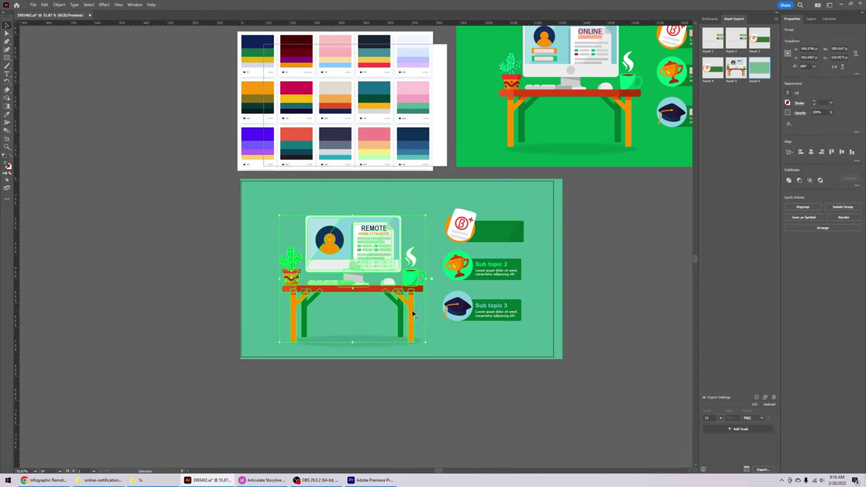
left_click(165, 348)
key("a")
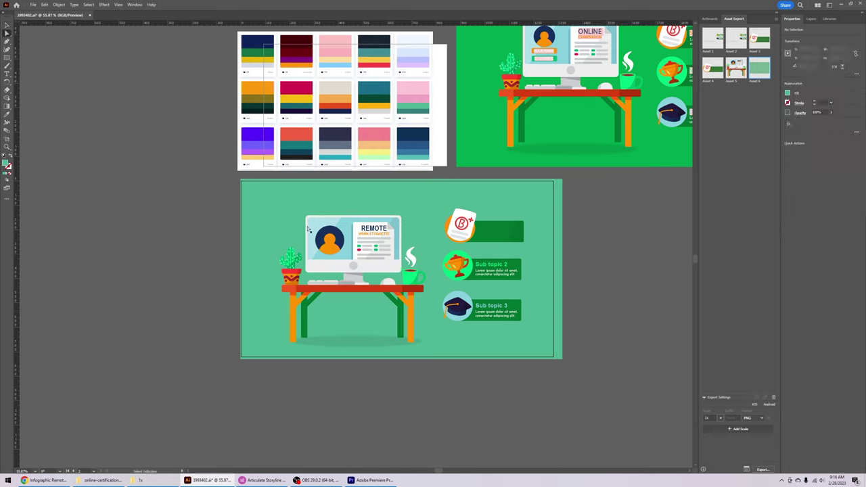
left_click(411, 318)
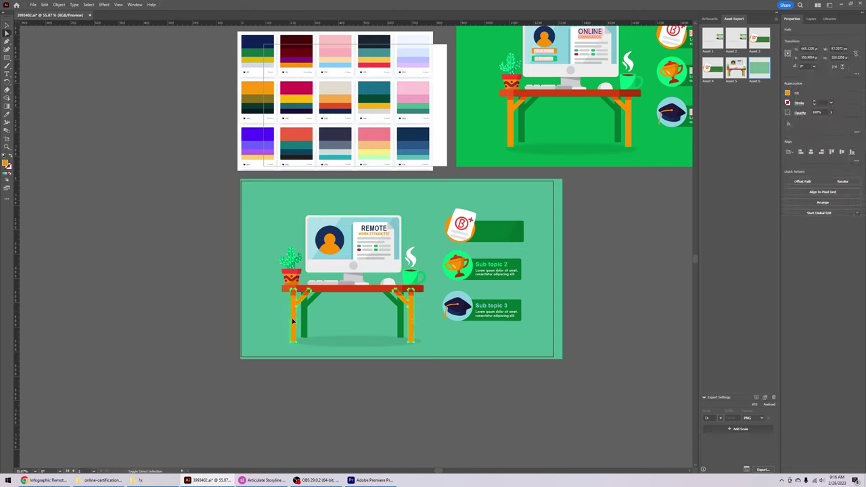
left_click(293, 322, "shift")
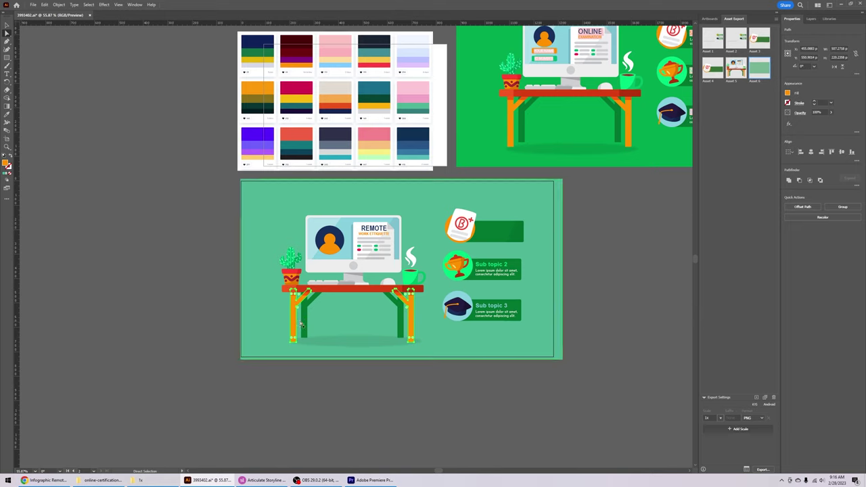
left_click(6, 114)
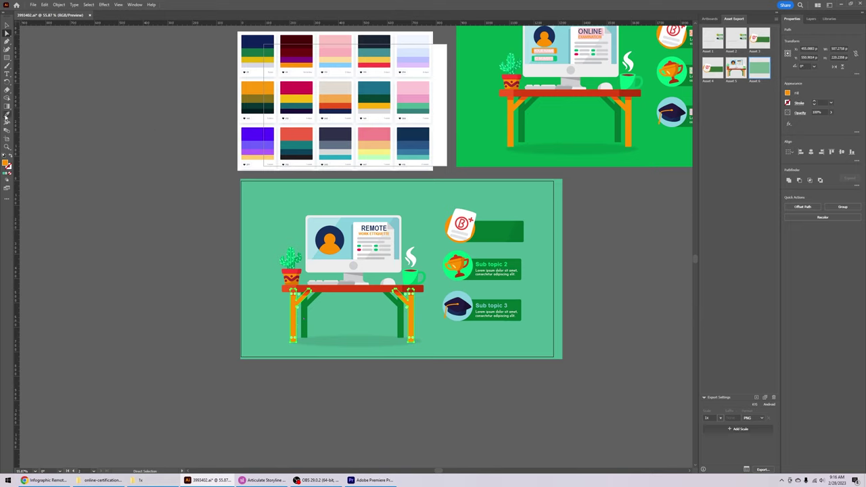
left_click(410, 102)
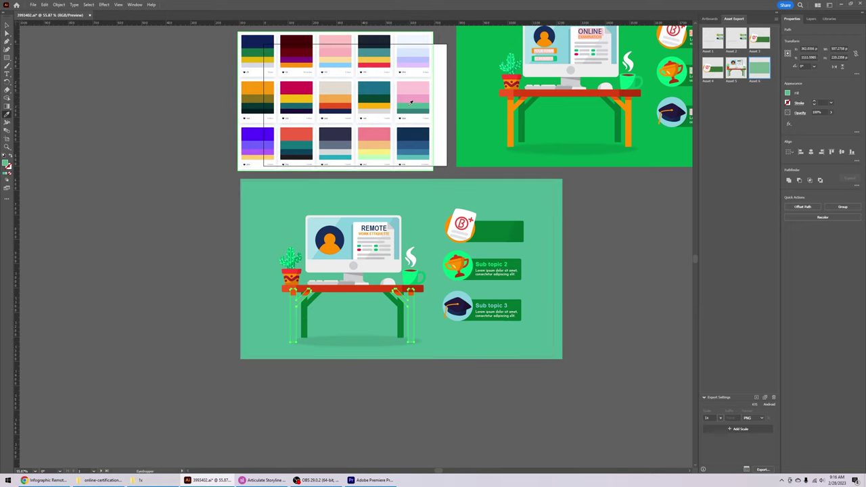
left_click(409, 97)
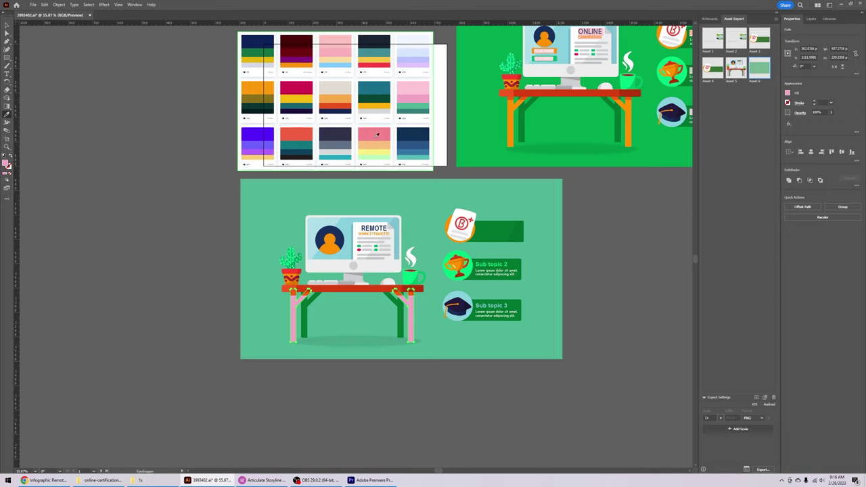
left_click(377, 136)
left_click(380, 102)
left_click(7, 25)
left_click(346, 325)
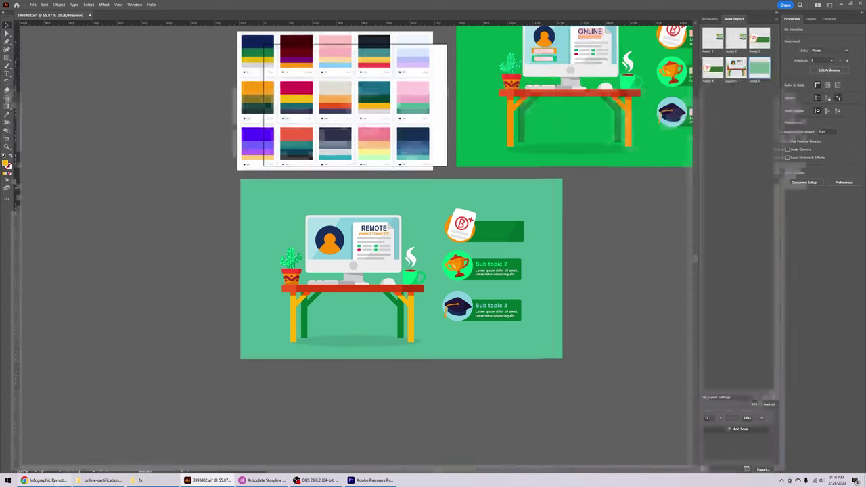
Step: Switch to the browser, open the Flaticon website and search its icons for "learning"
left_click(45, 480)
left_click(120, 5)
left_click(194, 18)
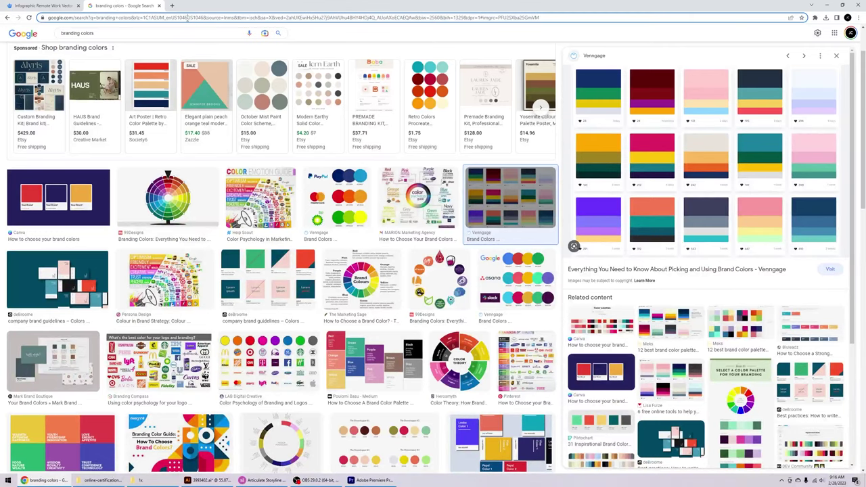
type("flaticon")
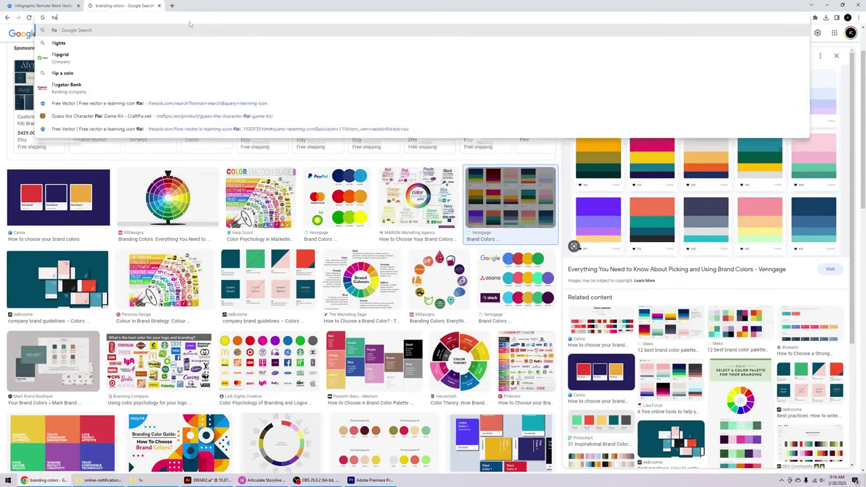
key("Return")
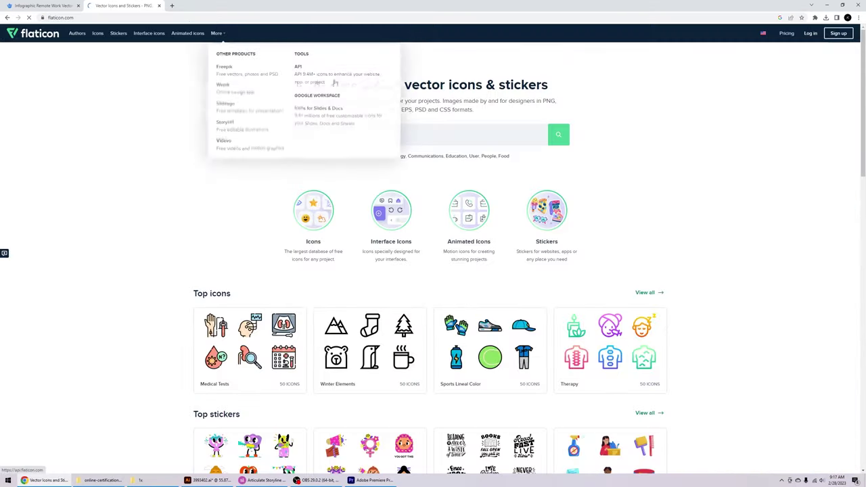
scroll(362, 64, "down", 3)
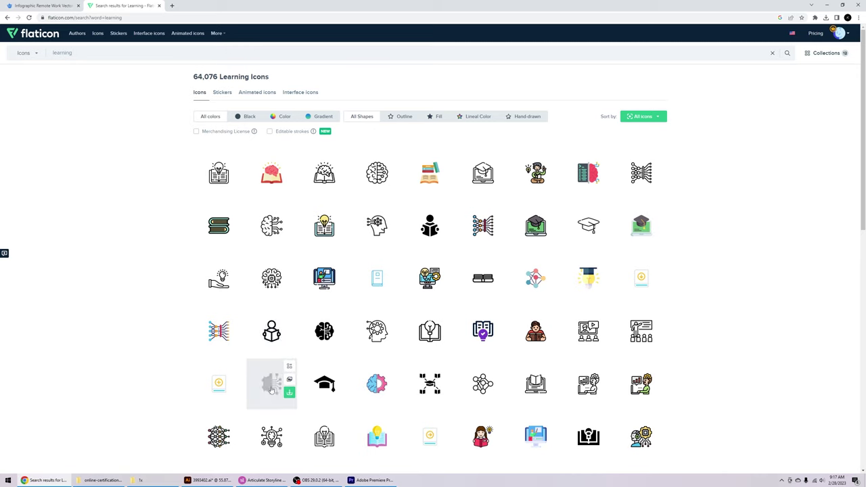
left_click(214, 481)
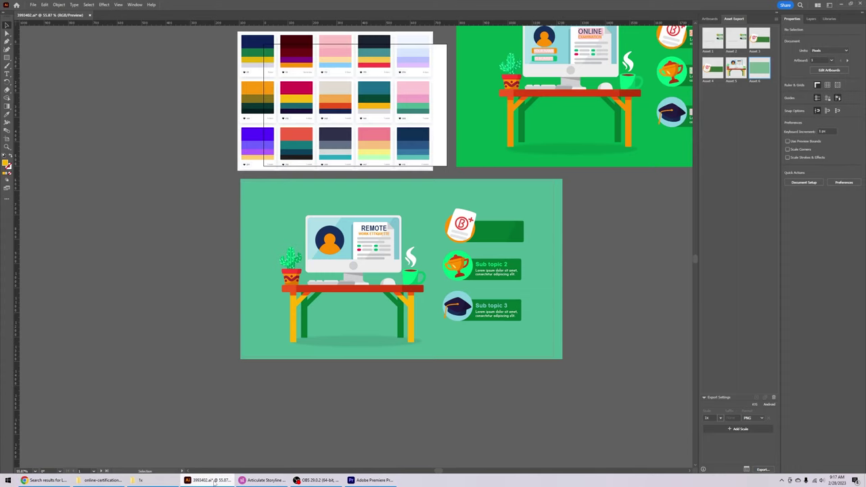
left_click(214, 481)
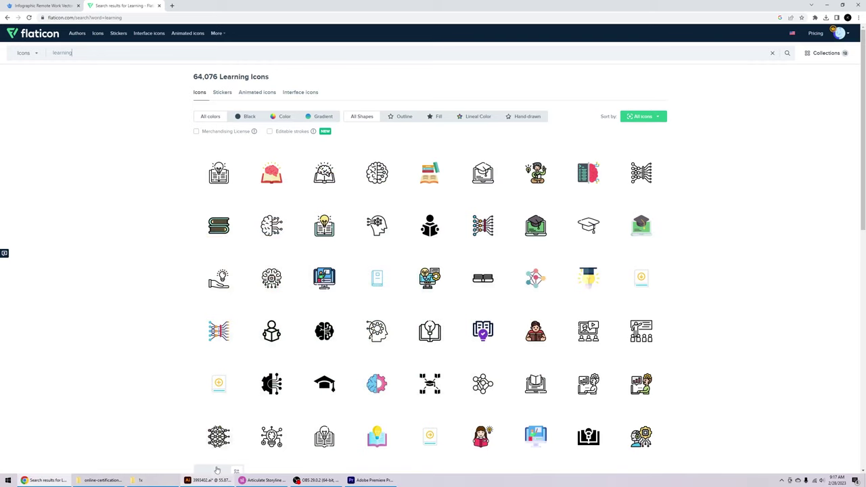
left_click(535, 226)
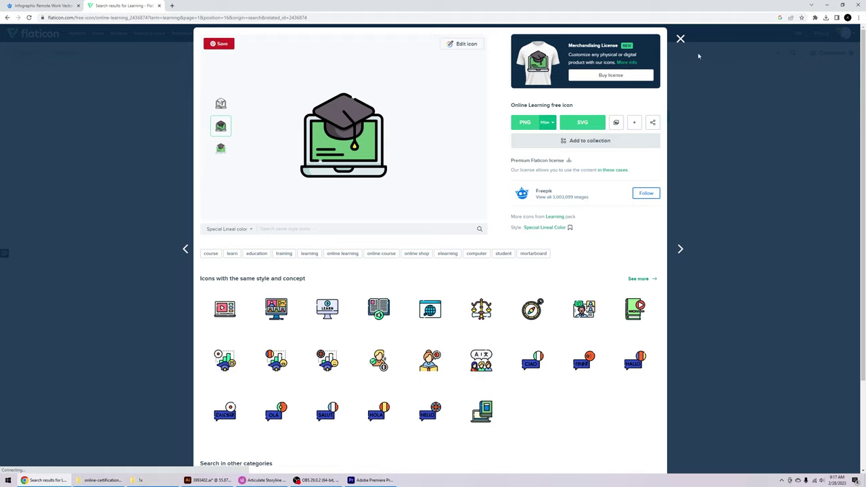
left_click(680, 39)
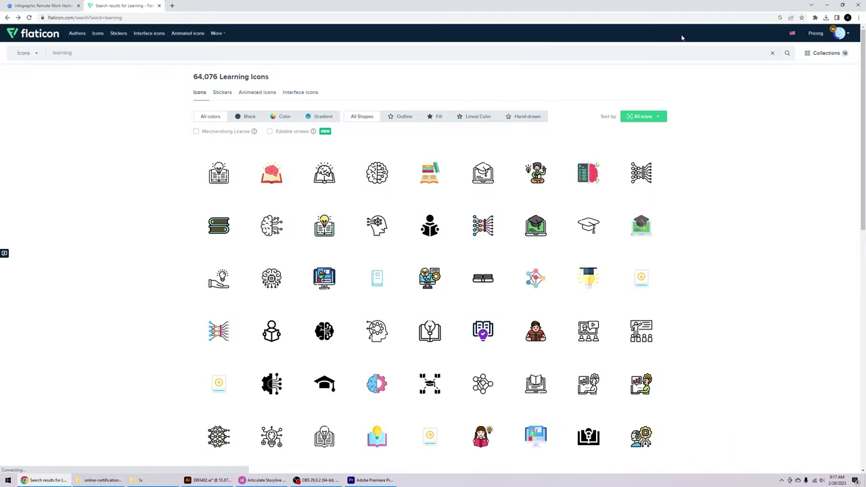
left_click(258, 479)
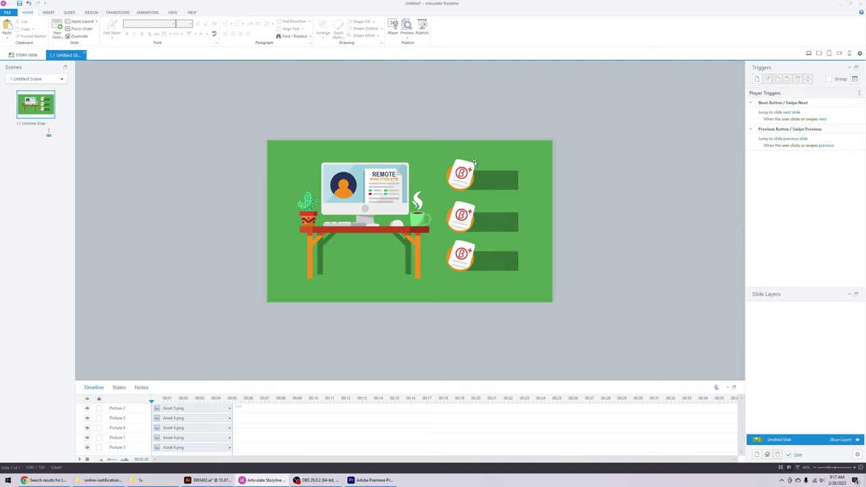
left_click(46, 481)
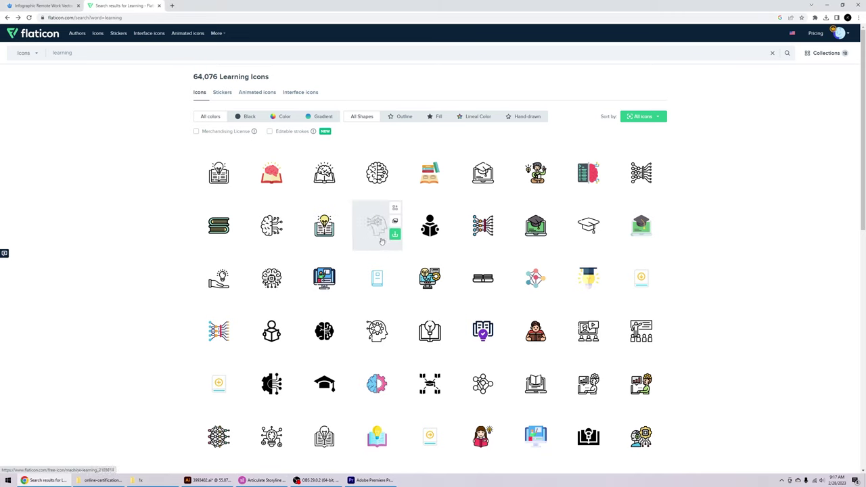
Step: Download the green laptop with graduation cap icon from Flaticon as an SVG and open its folder
left_click(535, 230)
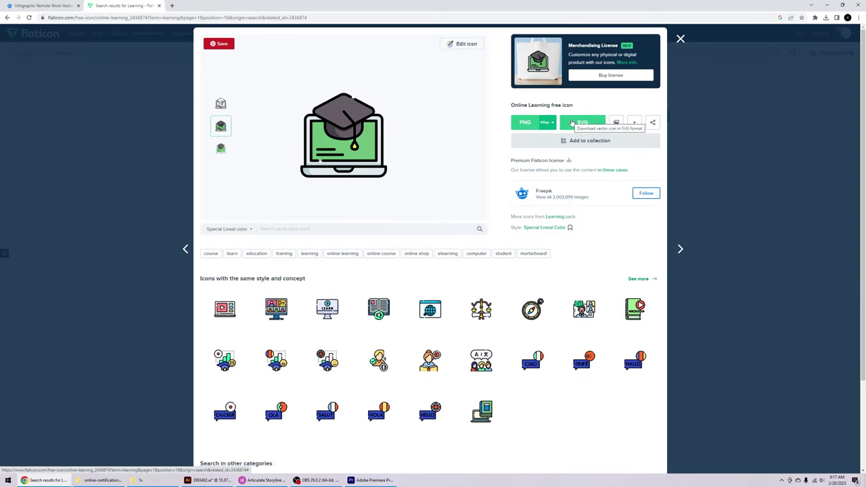
left_click(582, 124)
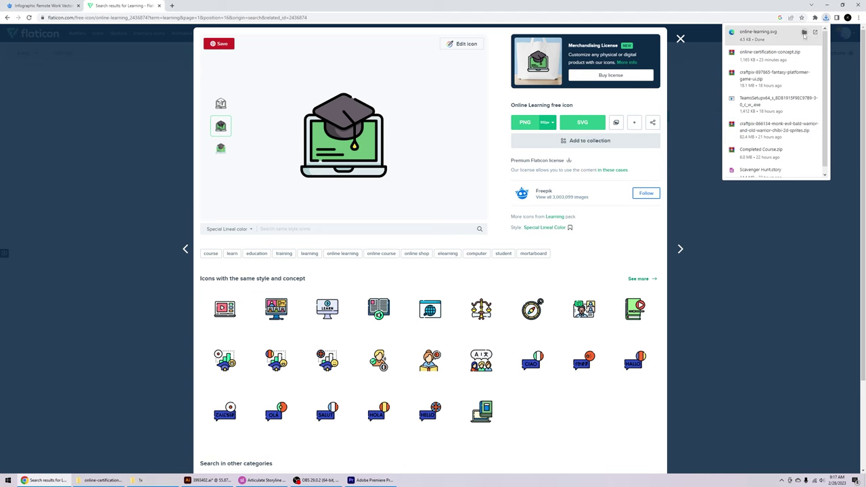
left_click(803, 33)
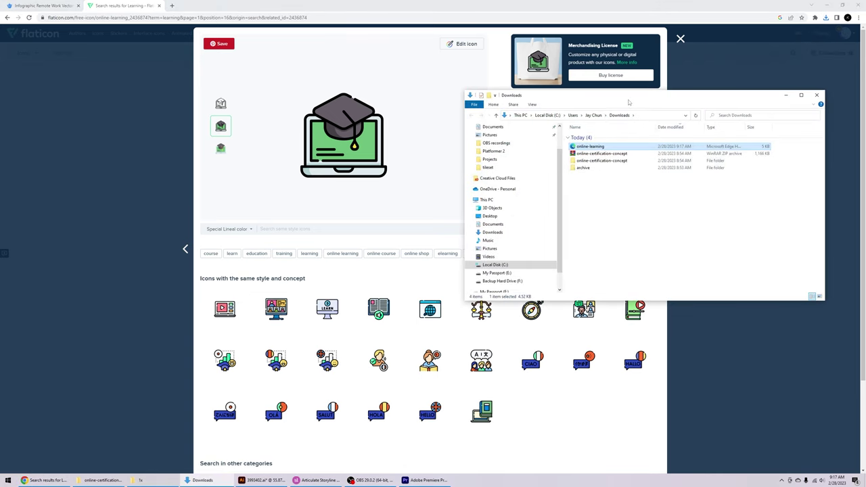
left_click_drag(628, 102, 643, 98)
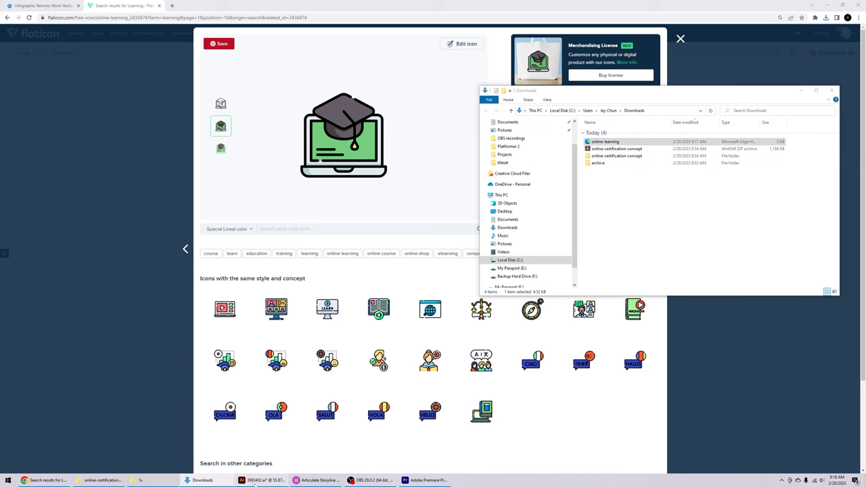
Step: Open the downloaded online-learning file from the Downloads folder in Illustrator as its own document
left_click(260, 480)
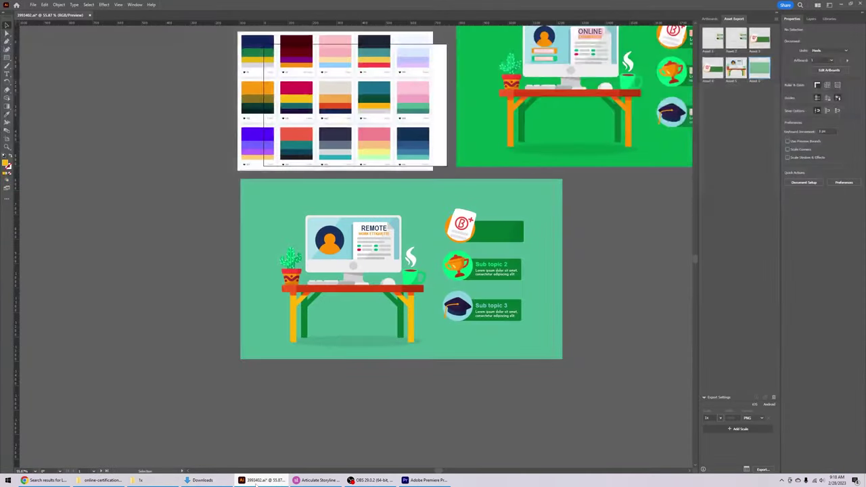
left_click(142, 480)
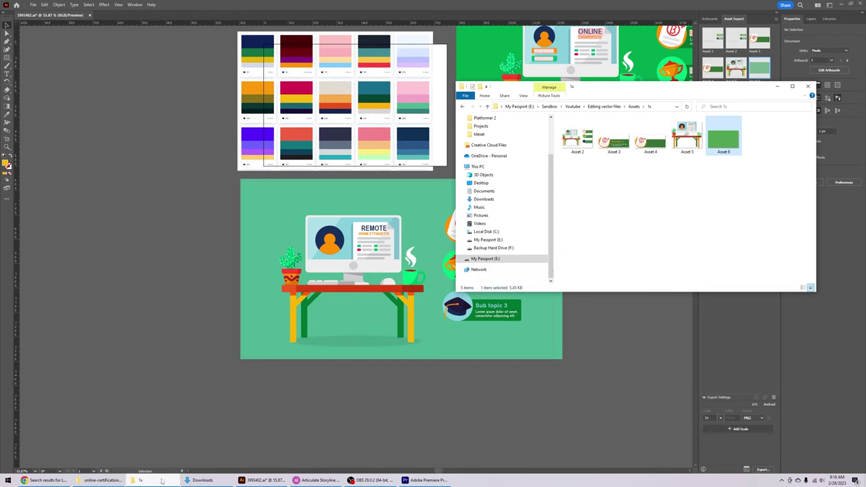
left_click(140, 480)
left_click(202, 480)
left_click_drag(595, 142, 230, 234)
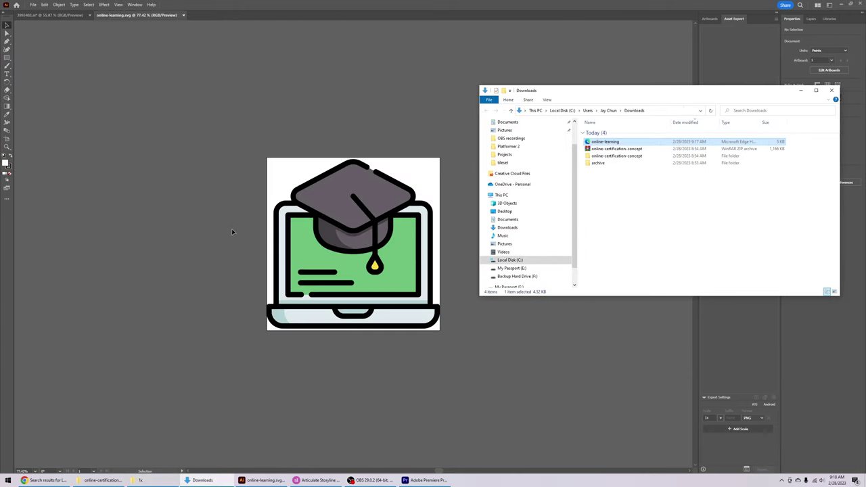
left_click(231, 228)
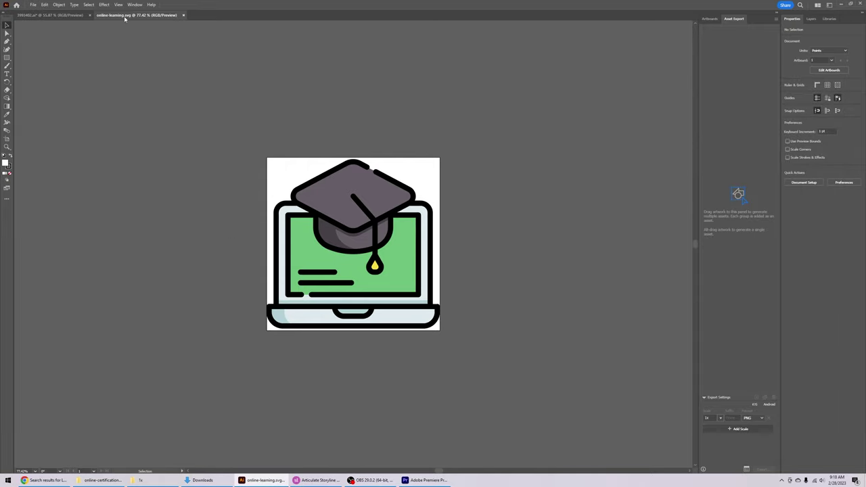
Step: Copy the whole laptop icon into the 3993402.ai document, shrink it and place it just right of the remote work illustration
key("ctrl+a")
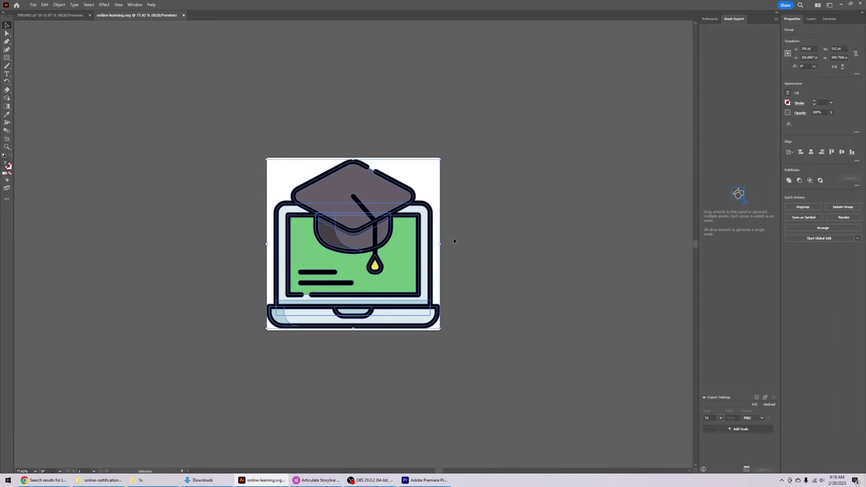
left_click(44, 16)
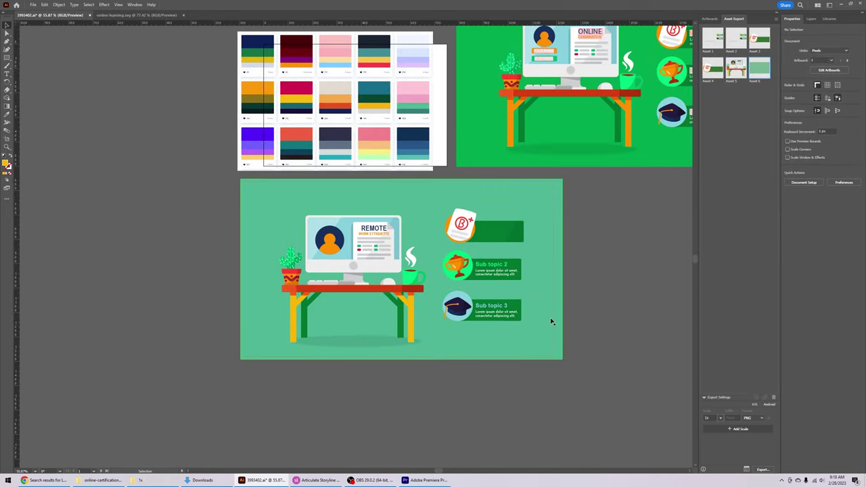
key("ctrl+v")
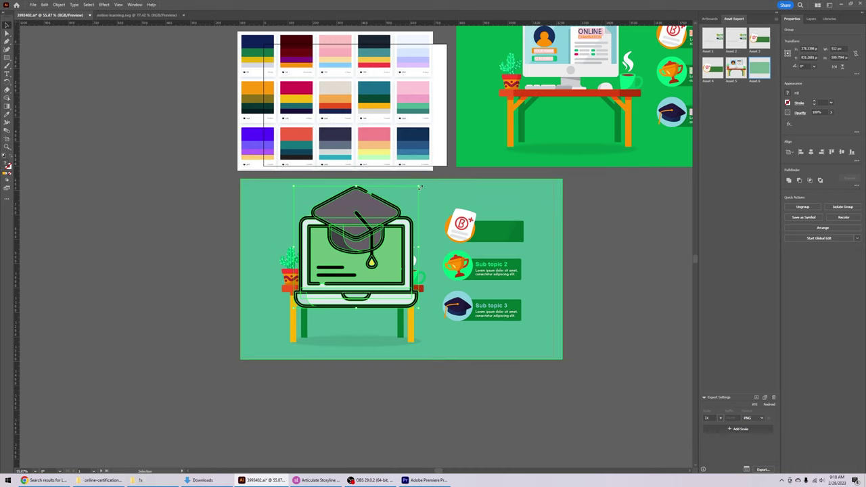
left_click_drag(419, 187, 610, 228)
left_click(608, 274)
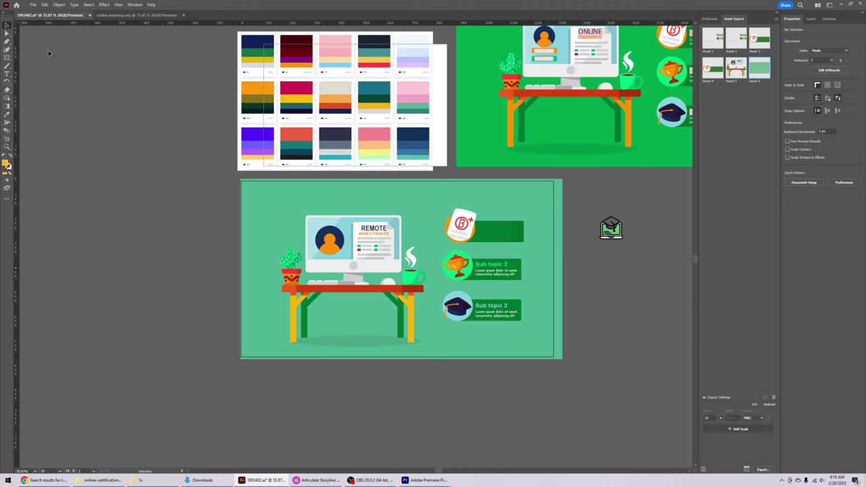
Step: Delete the B+ exam paper, its grade mark and text lines from the first topic's orange circle
left_click(472, 226)
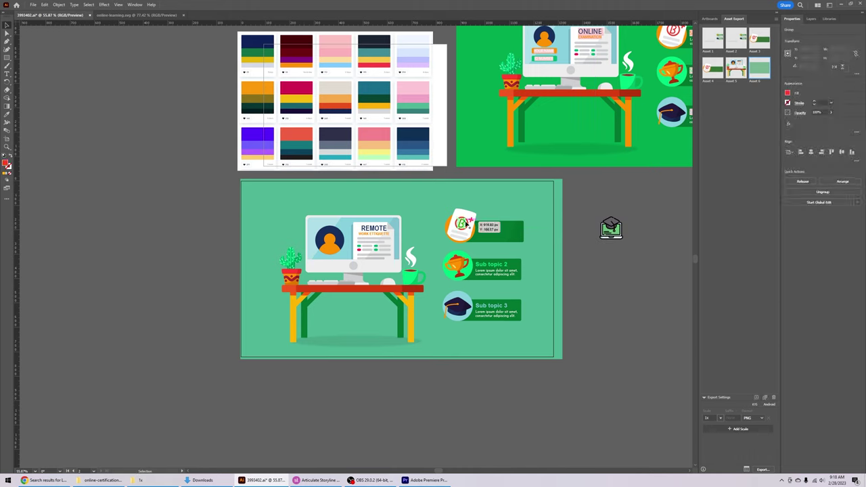
left_click(473, 229)
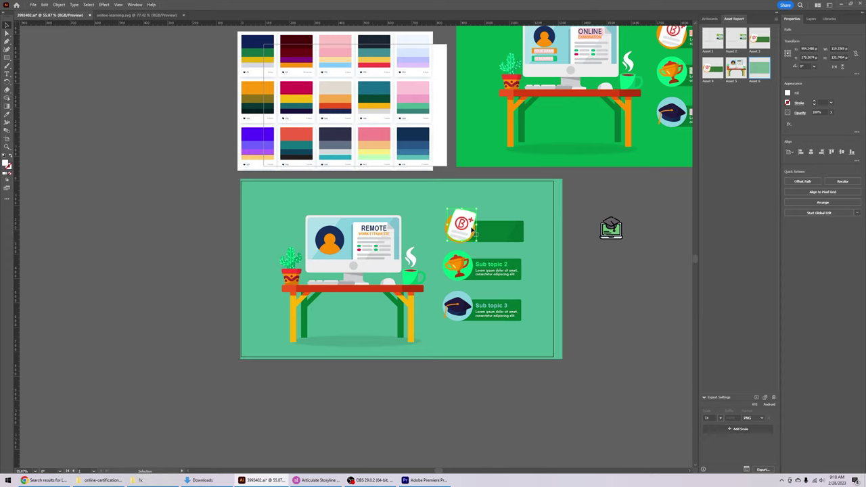
key("Delete")
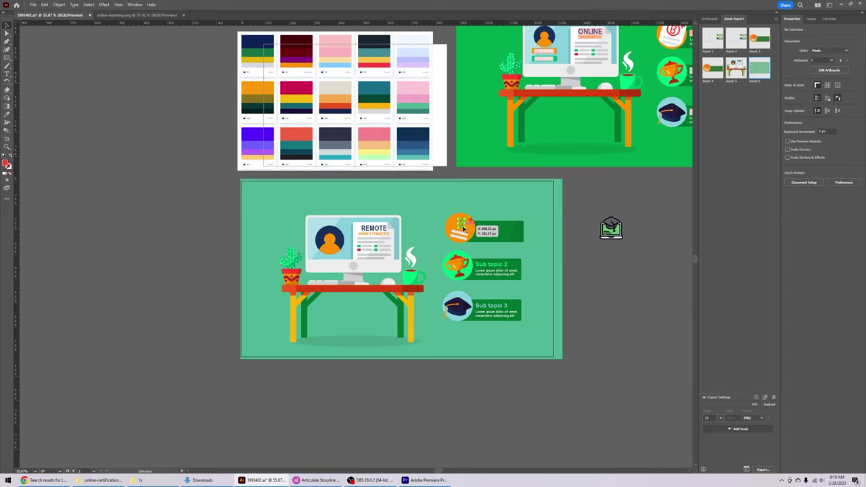
left_click(463, 228)
key("Delete")
left_click(471, 221)
key("Delete")
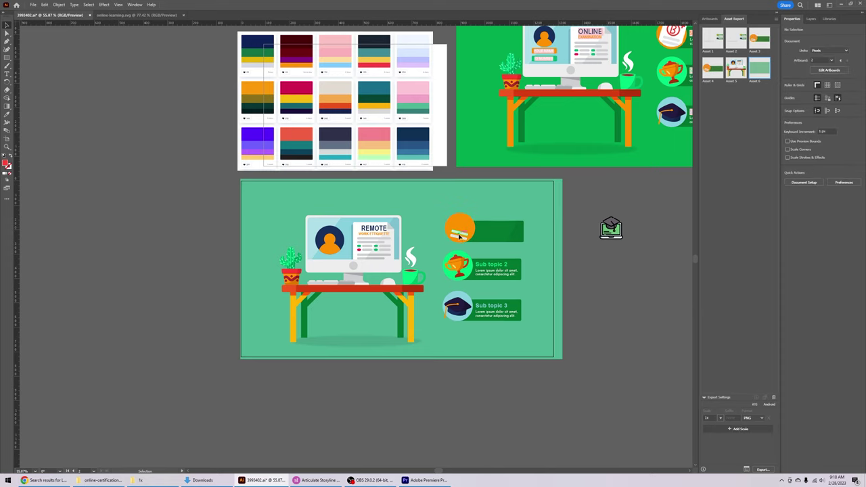
left_click(460, 235)
key("Delete")
Step: Move the laptop icon into the first topic's orange circle and scale it to fit inside
left_click(618, 232)
left_click_drag(616, 232, 469, 218)
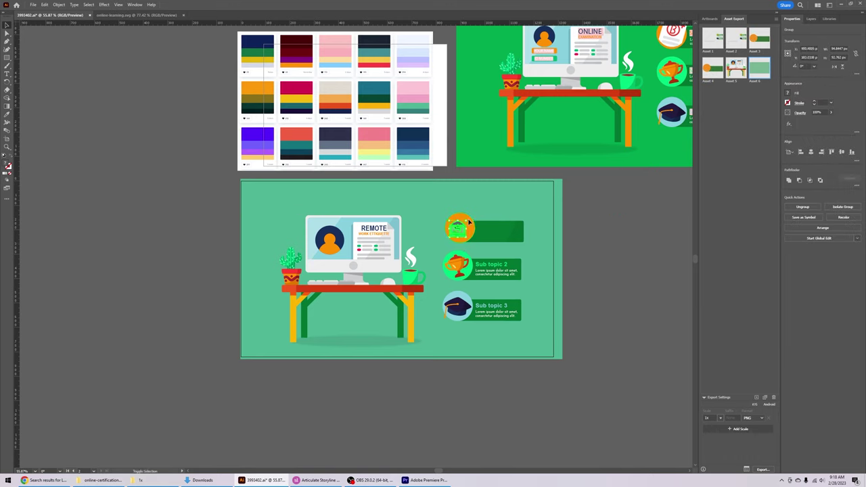
left_click(609, 252)
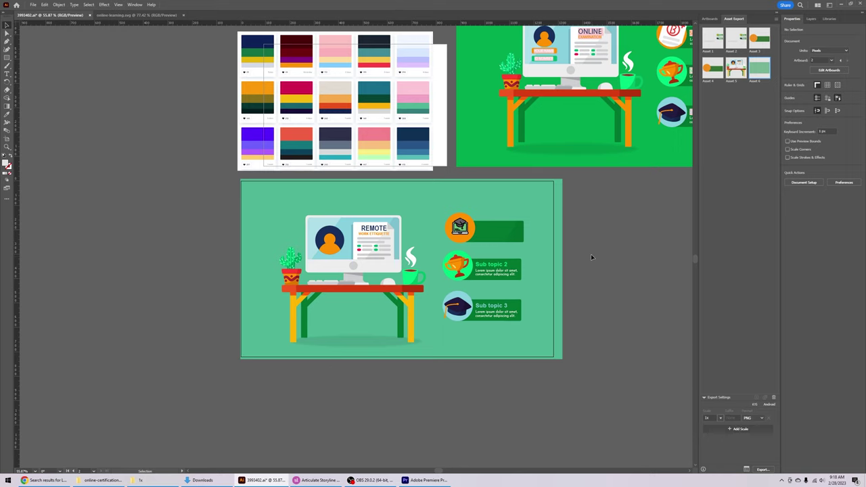
left_click(466, 225)
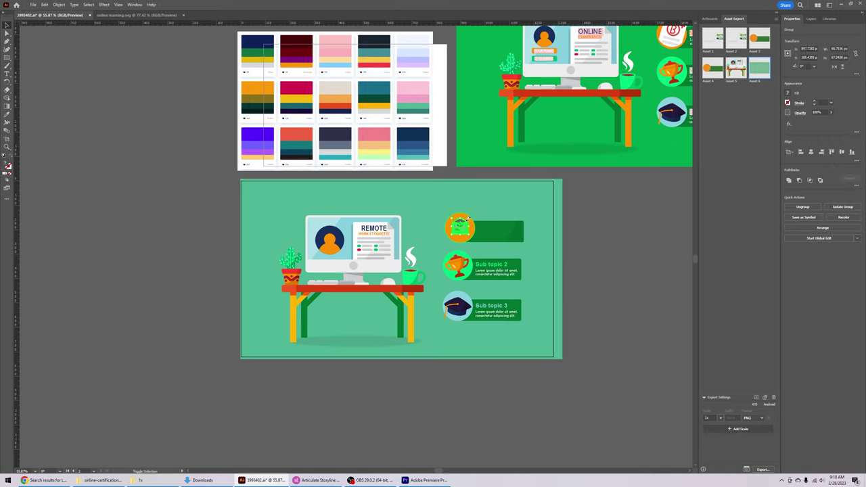
mouse_move(468, 218)
left_mouse_down()
mouse_move(460, 229)
mouse_move(467, 220)
left_mouse_up()
Step: Recolor the illustration's background dark navy and the desk legs blue from the bottom-right palette with the Eyedropper
left_click(530, 198)
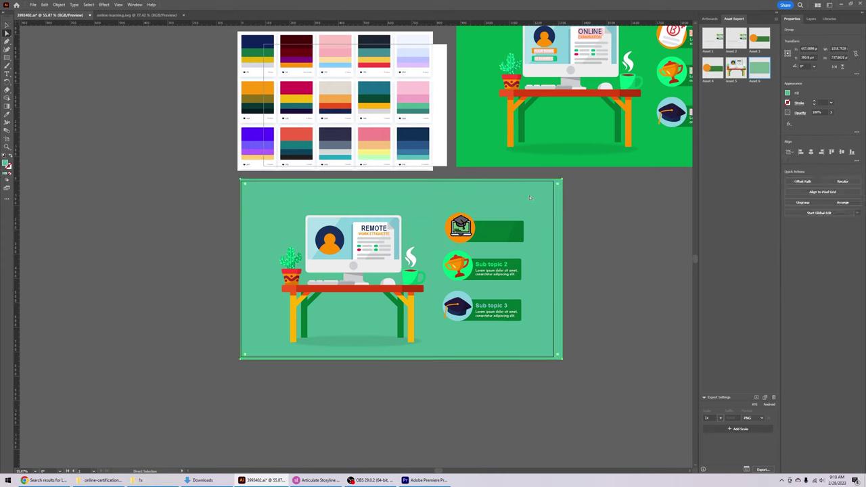
key("i")
left_click(413, 134)
left_click(293, 317, "ctrl")
left_click(413, 146)
double_click(6, 163)
left_click(503, 197)
Step: Recolor the tabletop and the remaining orange leg details with the same blue as the desk legs
left_click(416, 288, "ctrl")
left_click(294, 295)
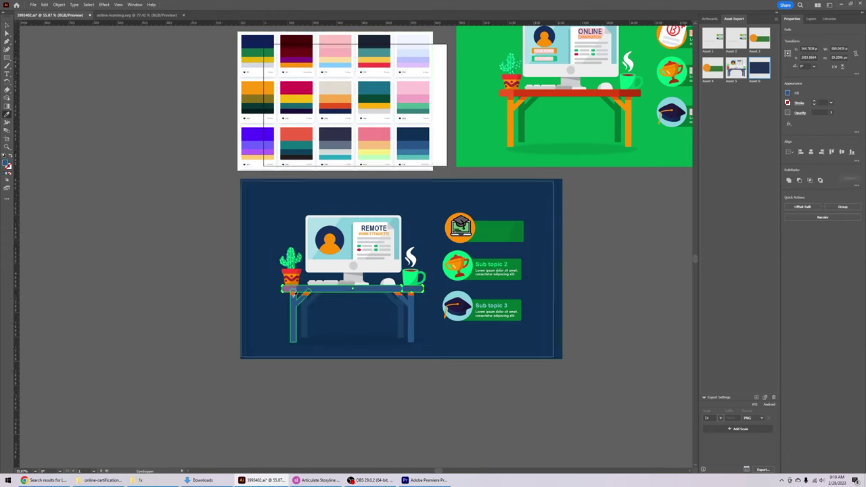
left_click(294, 293, "ctrl")
left_click(318, 288)
Step: Recolor the cactus pot with the palette's tones, making the rim teal, the body blue and the zigzag pattern navy
left_click(291, 271, "ctrl")
left_click(412, 156)
left_click(294, 275, "ctrl")
left_click_drag(268, 266, 358, 277)
left_click(323, 304, "ctrl")
left_click(433, 318)
left_click(323, 293, "ctrl")
left_click_drag(369, 213, 315, 213)
left_click_drag(349, 241, 224, 310)
left_click(409, 186)
left_click(364, 248, "ctrl")
left_click(355, 243, "ctrl")
Step: Recolor the three topic banners light teal and their slanted right ends a darker teal
left_click(507, 237, "ctrl")
left_click(507, 291, "ctrl+shift")
left_click(507, 350, "ctrl+shift")
left_click(390, 131)
left_click(539, 237, "ctrl")
left_click(539, 349, "ctrl+shift")
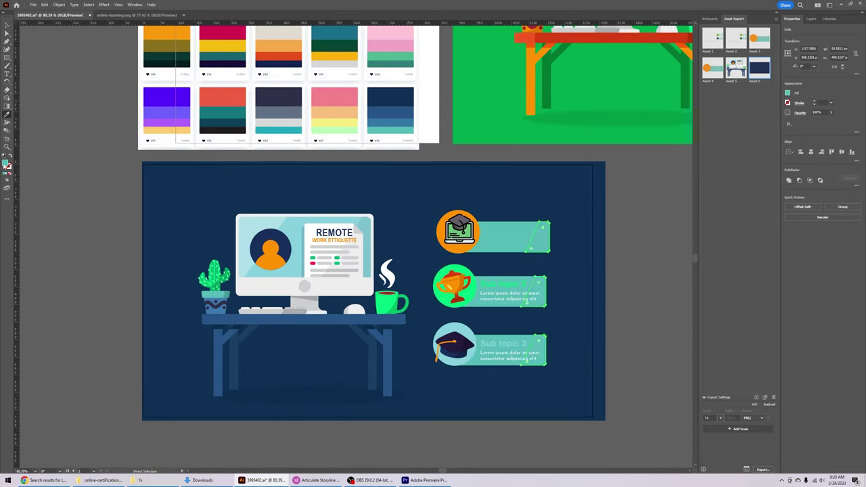
double_click(5, 163)
left_click(525, 190)
Step: Recolor the three topic circles blue and delete the trophy and graduation cap icons from the lower two
left_click(443, 232, "ctrl")
left_click(443, 344, "ctrl+shift")
left_click(386, 110)
double_click(453, 284)
key("Delete")
Step: Recolor the coffee mug's body teal and the red bullet on the monitor's document dark blue
left_click(392, 303)
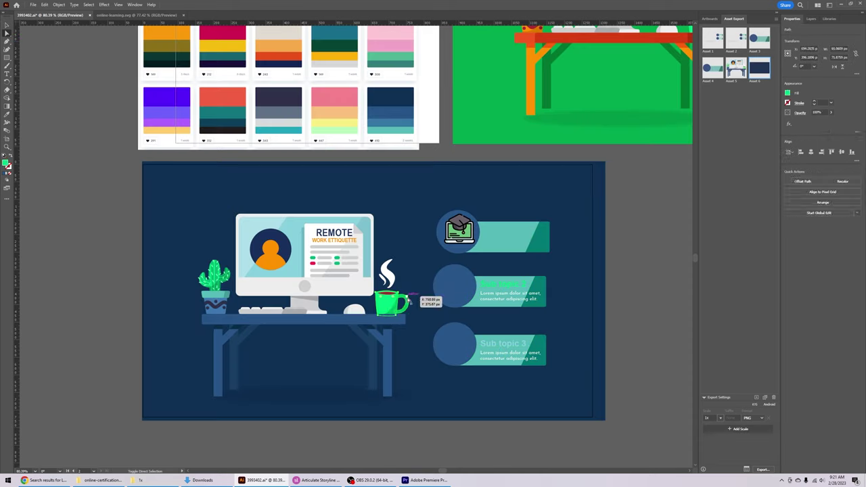
left_click(240, 93)
scroll(305, 115, "up", 1)
left_click(390, 146)
left_click(312, 279, "ctrl")
Step: Try the palette's pink and peach on the three topic circles and recolor the monitor's avatar figure peach
left_click(456, 300)
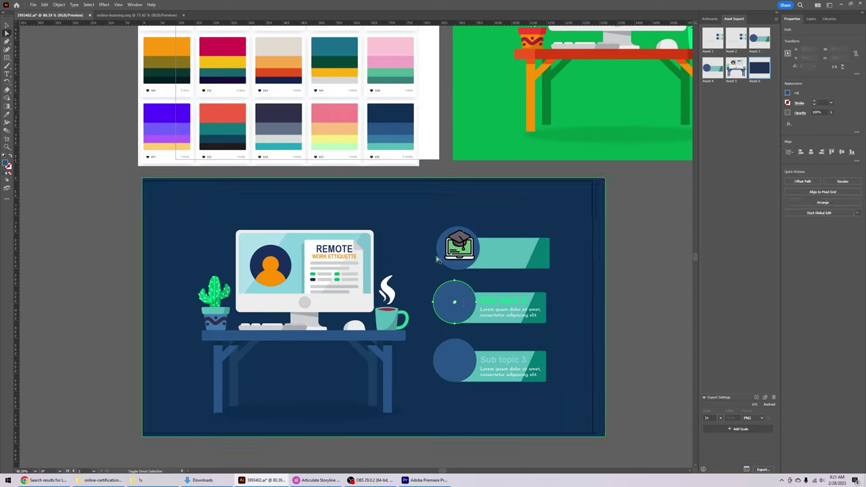
left_click(443, 254, "ctrl+shift")
left_click(450, 355, "ctrl+shift")
left_click(342, 116)
left_click(345, 129)
Step: Recolor the circle behind the laptop icon mint green and delete the circles of the second and third topics
left_click(474, 251, "ctrl")
left_click(390, 69)
left_click(460, 311, "ctrl")
key("Delete")
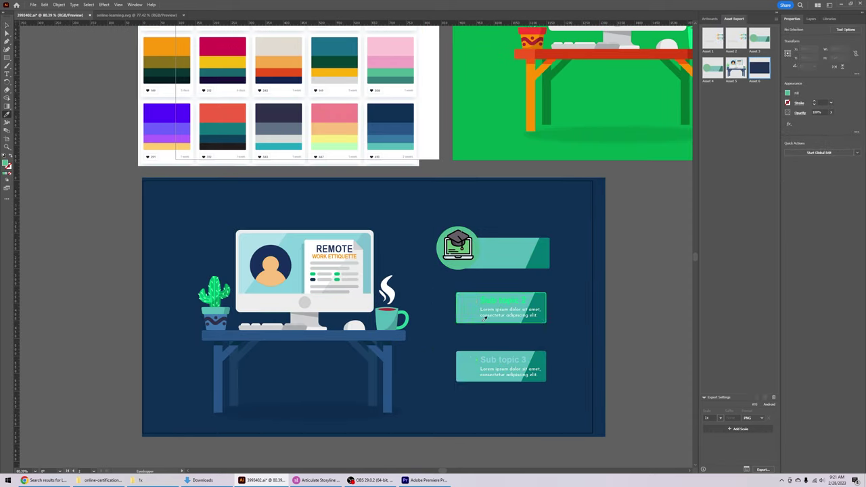
Step: Replace the second and third topic banners with copies of the first topic's circle and banner, deleting the laptop icon from both copies
double_click(484, 318)
key("Delete")
left_click_drag(417, 220, 500, 270)
left_click_drag(492, 254, 509, 373)
left_click(458, 302)
left_click(458, 358, "shift")
key("Delete")
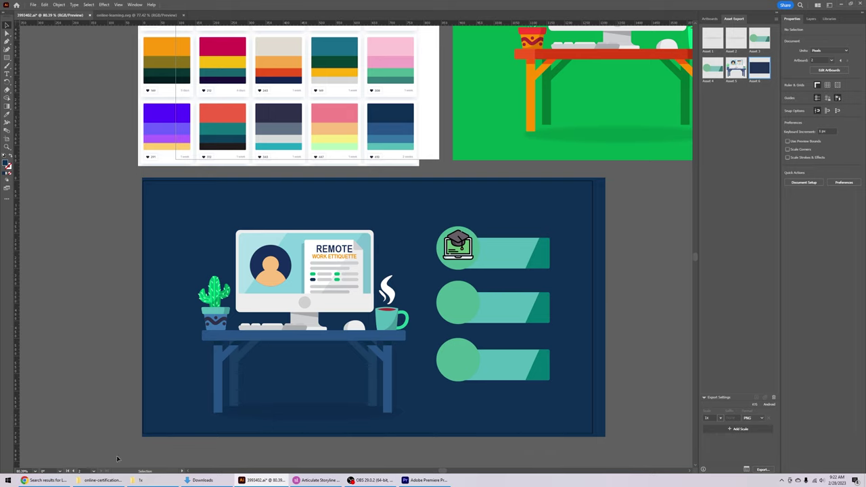
Step: Switch to Flaticon in the browser, close the open icon page, and search the icons for "meeting" and "zoom"
left_click(57, 481)
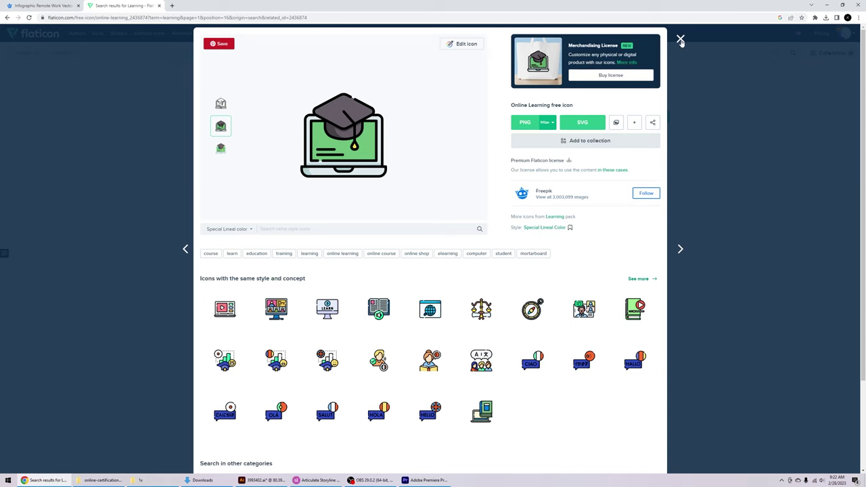
left_click(680, 39)
double_click(243, 59)
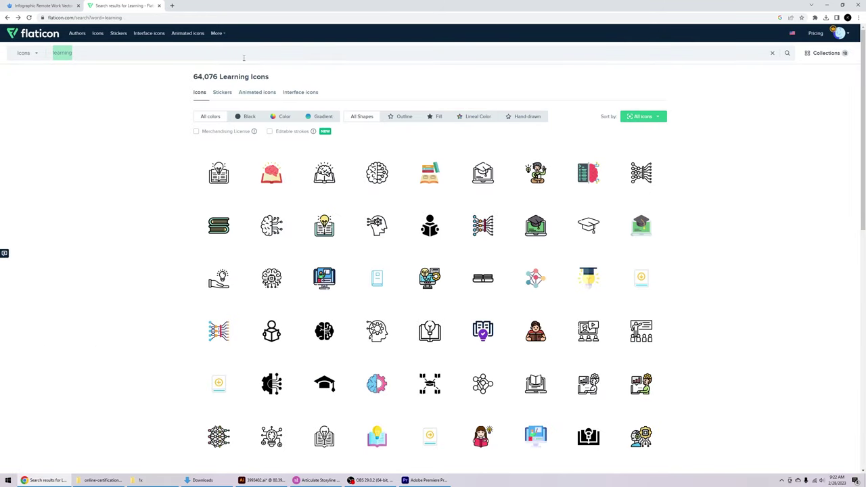
type("meeting")
key("Return")
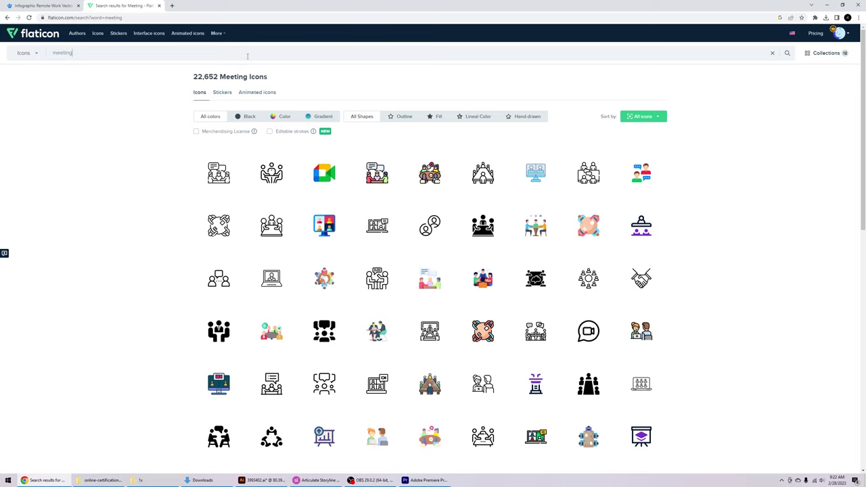
key("ctrl+a")
type("zoom")
key("Return")
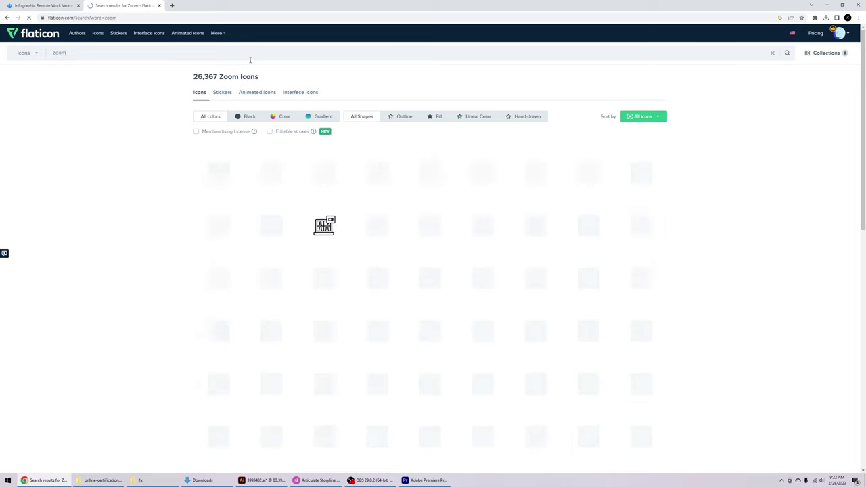
Step: Search the icons for "virtual meeting" and download the four-person Conference monitor icon as SVG
left_click(163, 56)
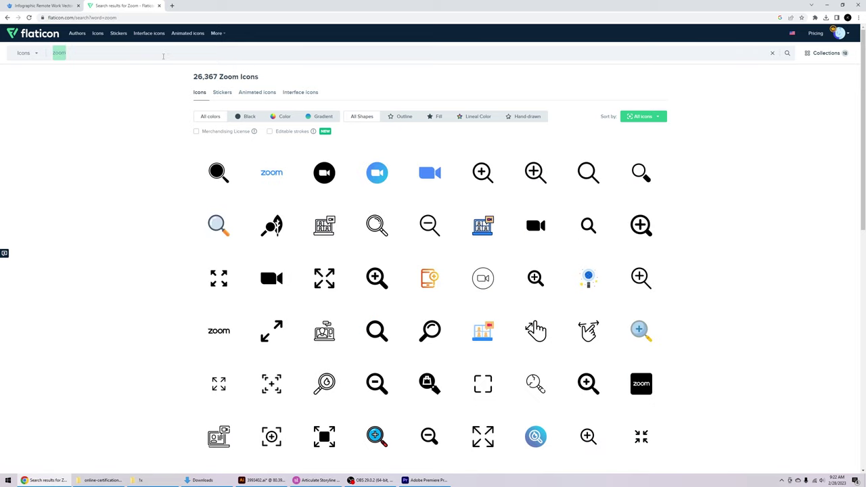
key("BackSpace")
type("virtual meeting")
key("Return")
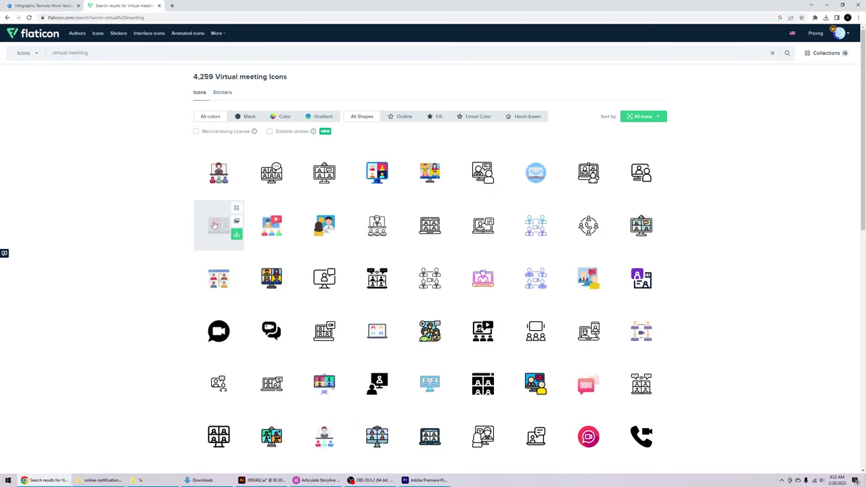
left_click(427, 173)
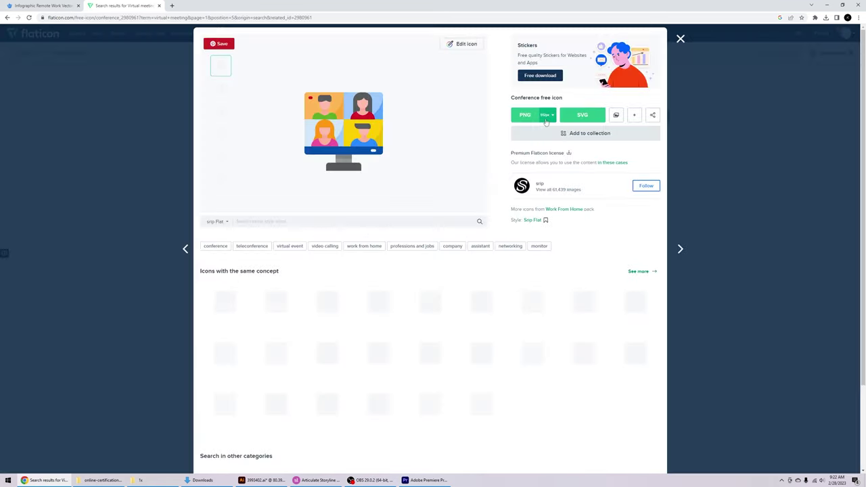
left_click(582, 120)
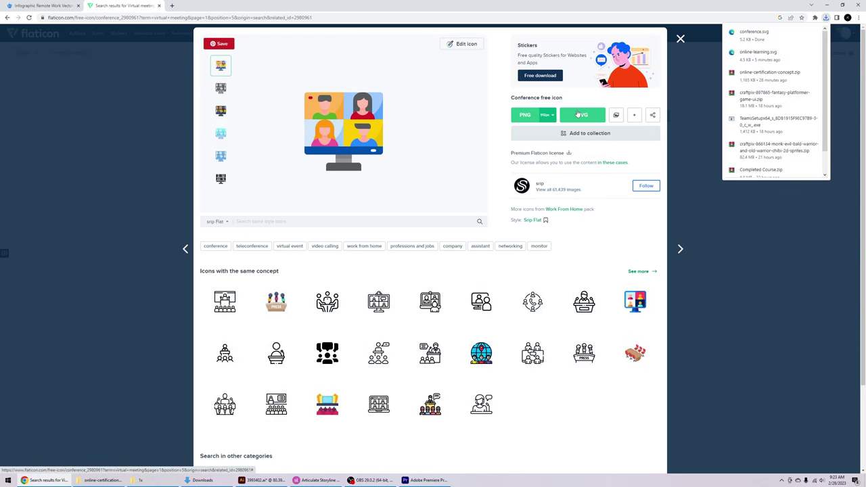
Step: Open the downloaded conference file from the Downloads folder in Illustrator and select its whole artwork
left_click(203, 480)
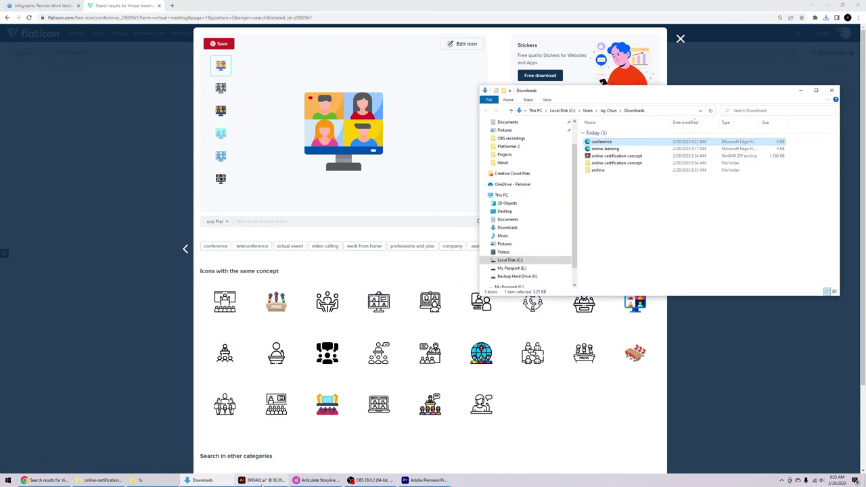
left_click(264, 480)
left_click(202, 481)
left_click_drag(602, 140, 420, 210)
left_click_drag(224, 160, 510, 377)
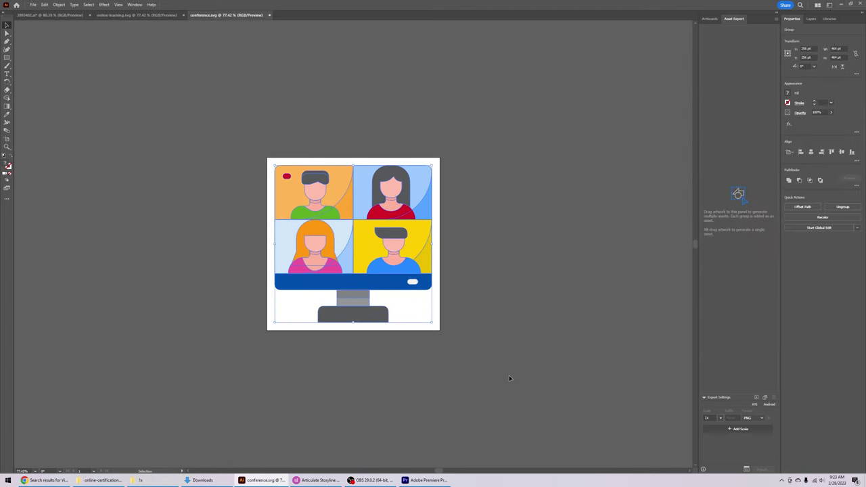
Step: Try the conference monitor icon in the illustration, scaled down to fit the second topic circle, and delete it
left_click(37, 15)
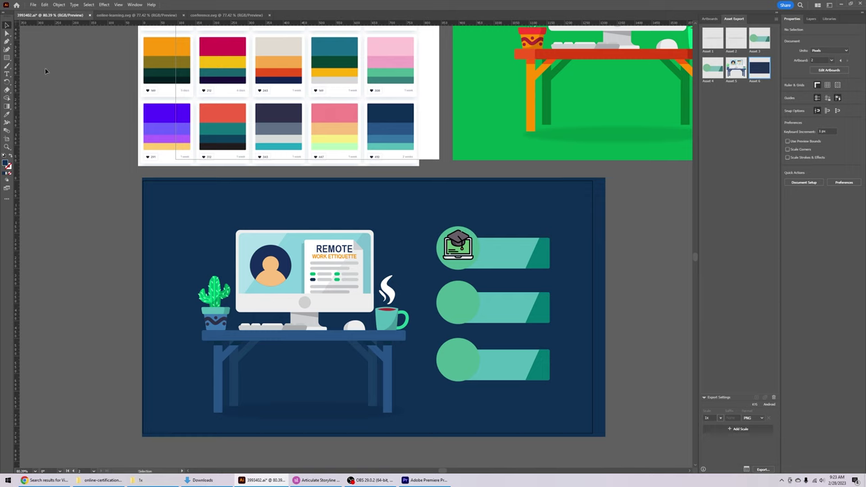
key("ctrl+v")
left_click_drag(418, 205, 636, 254)
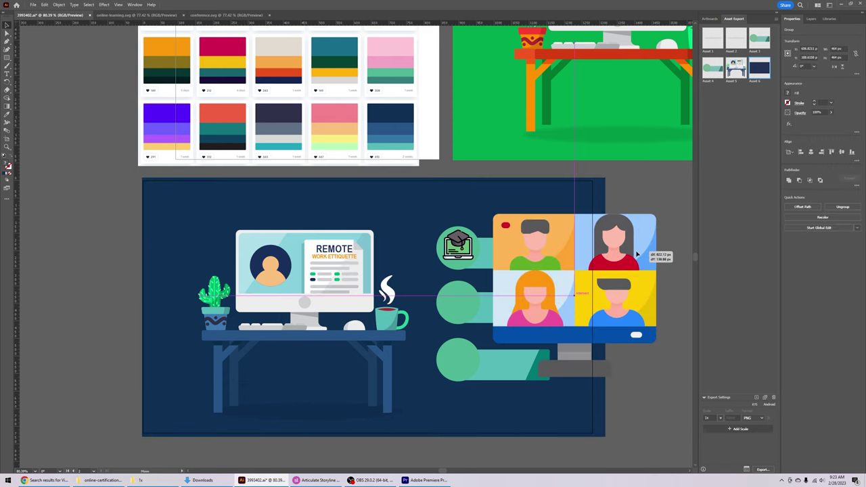
left_click_drag(655, 214, 458, 305)
key("Delete")
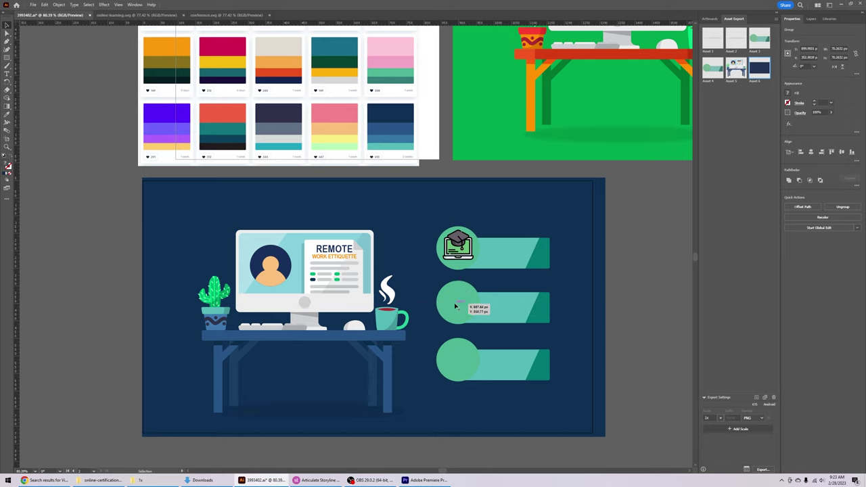
Step: Return to Flaticon in the browser and download the related Conference icon with a globe and three people as SVG
left_click(46, 480)
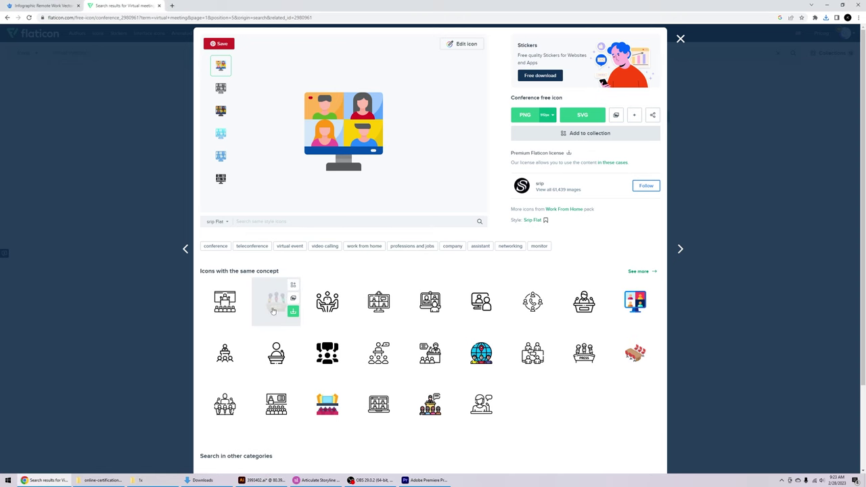
left_click(476, 352)
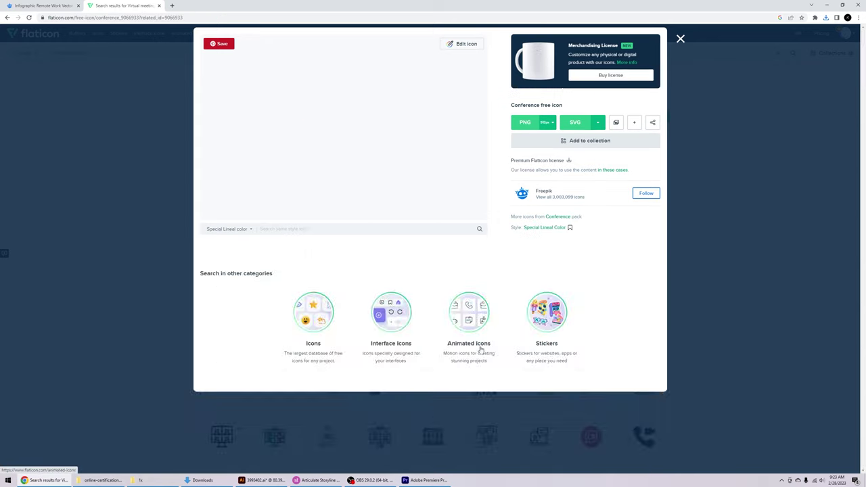
left_click(582, 125)
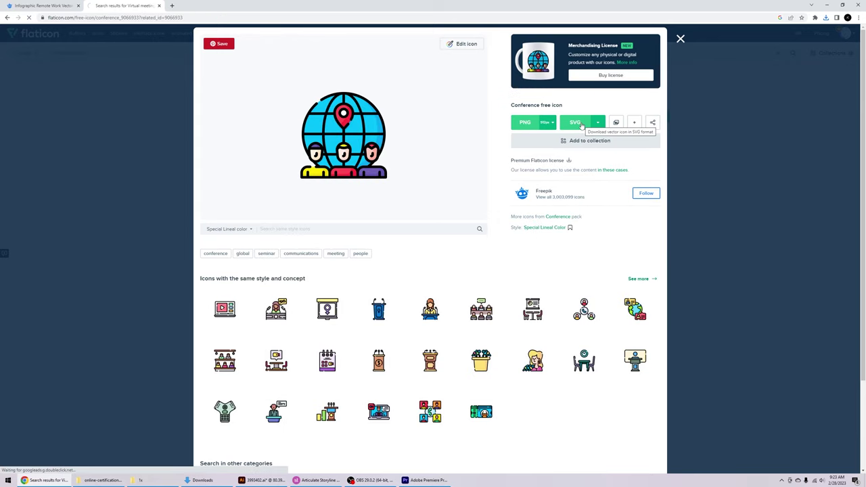
Step: Open the downloaded "conference (1)" file in Illustrator and copy its globe artwork into the illustration document
left_click(264, 482)
left_click(202, 479)
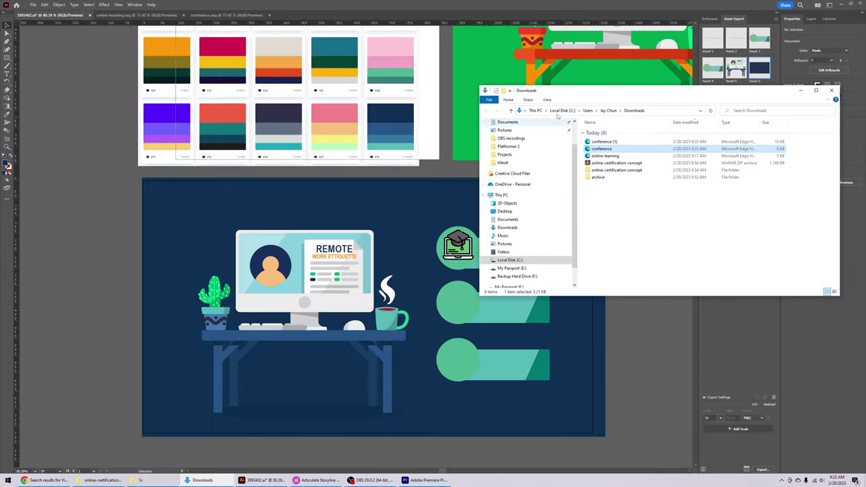
double_click(602, 142)
key("ctrl+a")
left_click(48, 14)
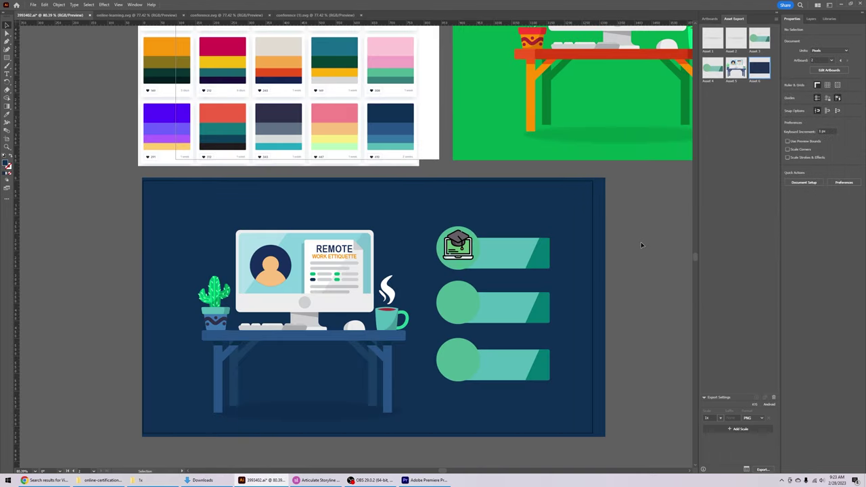
key("ctrl+v")
Step: Try to scale the globe icon down and move it across the illustration, and undo these changes
left_click_drag(443, 159, 433, 316)
key("ctrl+z")
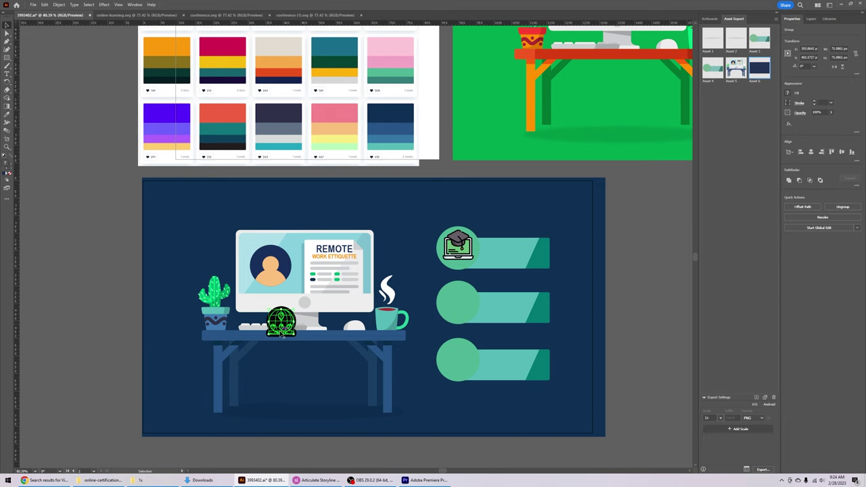
left_click_drag(279, 324, 412, 278)
key("ctrl+z")
key("v")
key("ctrl+z")
key("ctrl+z")
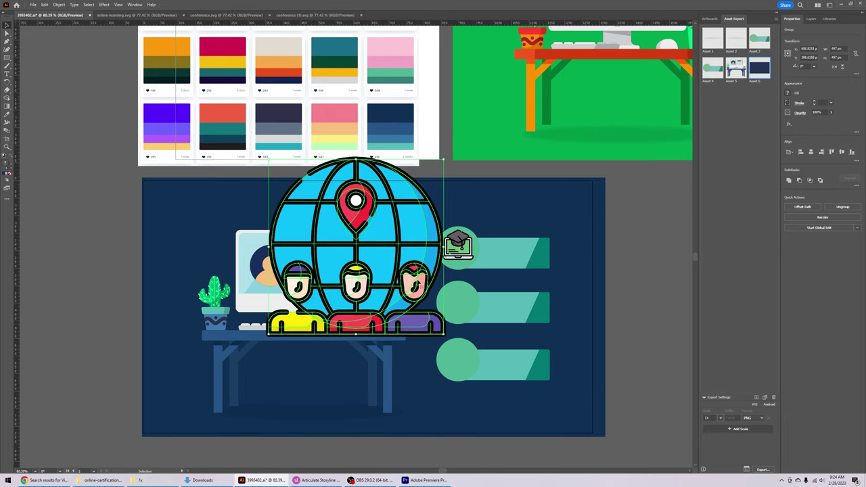
Step: Move the globe icon onto the empty canvas beside the illustration and expand its fill and stroke
left_click_drag(433, 176, 203, 209)
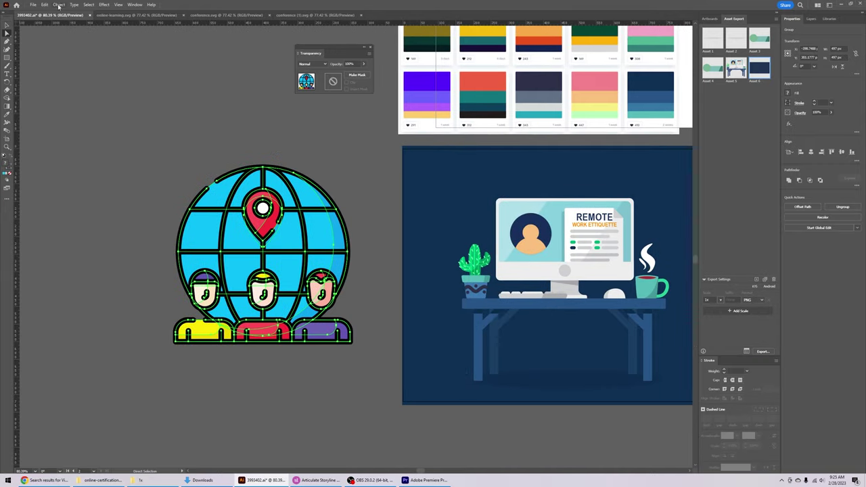
left_click(59, 5)
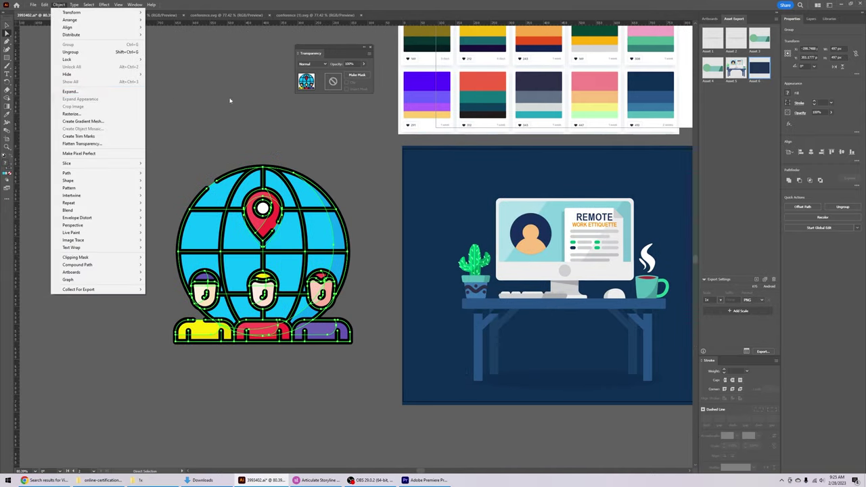
left_click(144, 122)
key("ctrl+a")
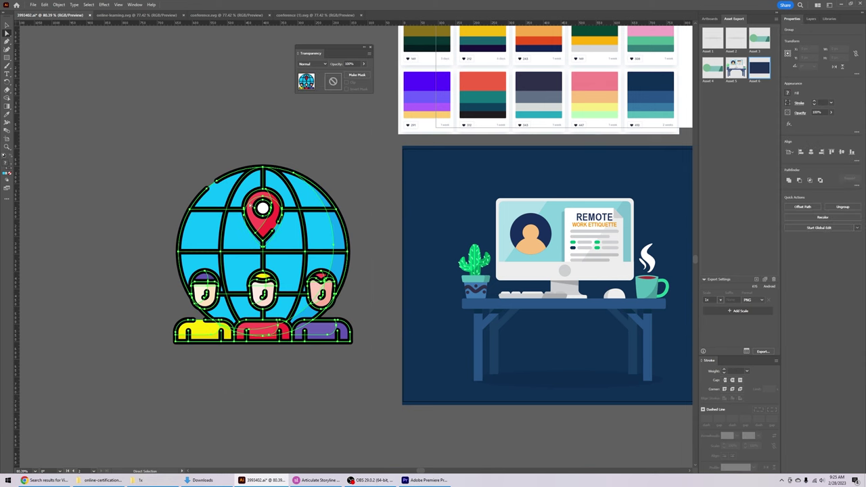
left_click(59, 5)
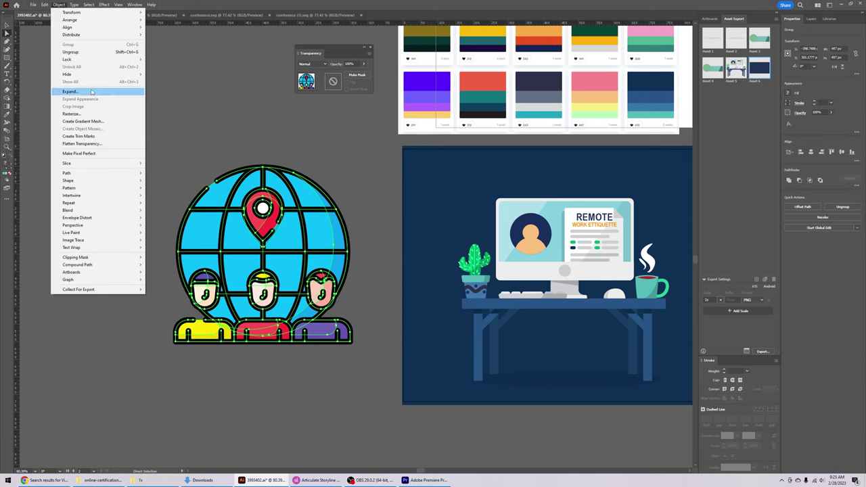
left_click(70, 92)
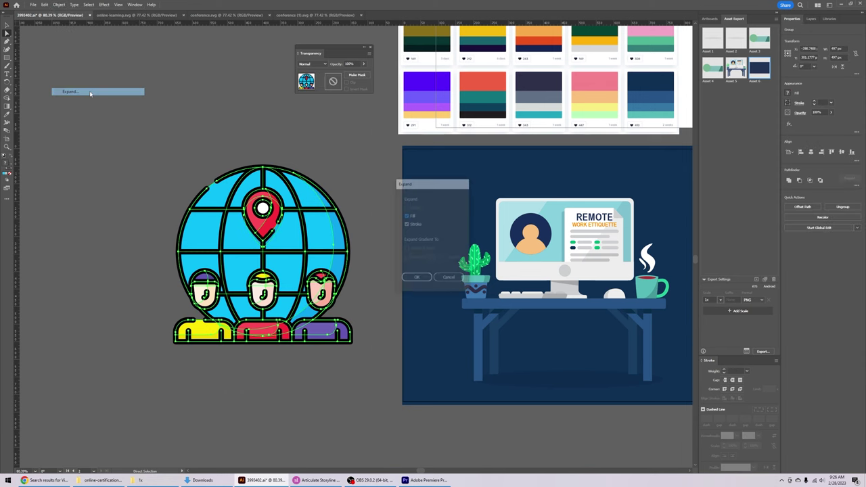
left_click(416, 278)
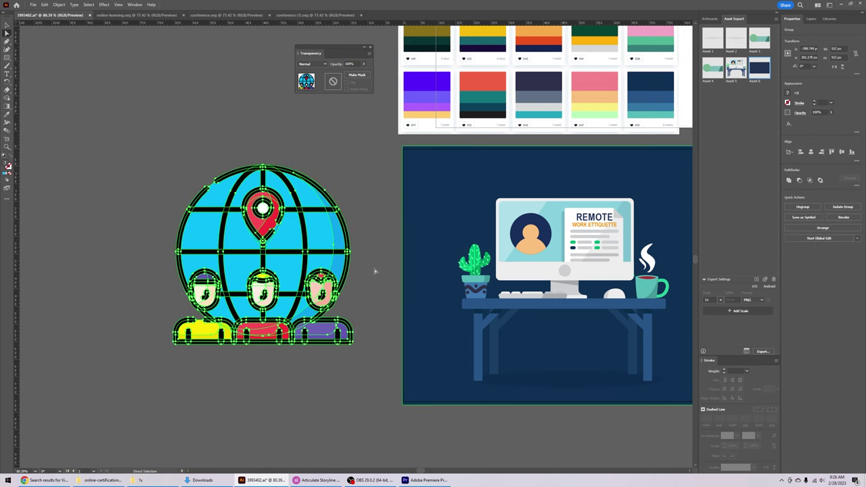
Step: Scale the expanded globe icon down and place it centred on the second topic circle
left_click(173, 180)
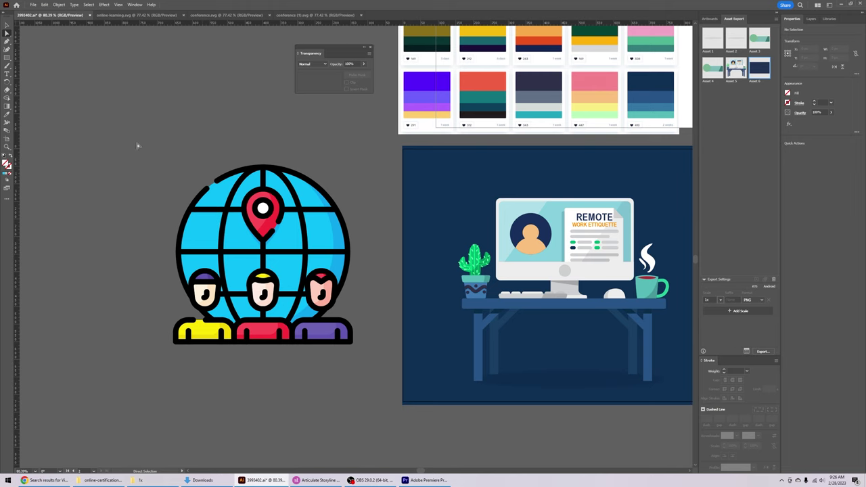
left_click_drag(363, 359, 375, 371)
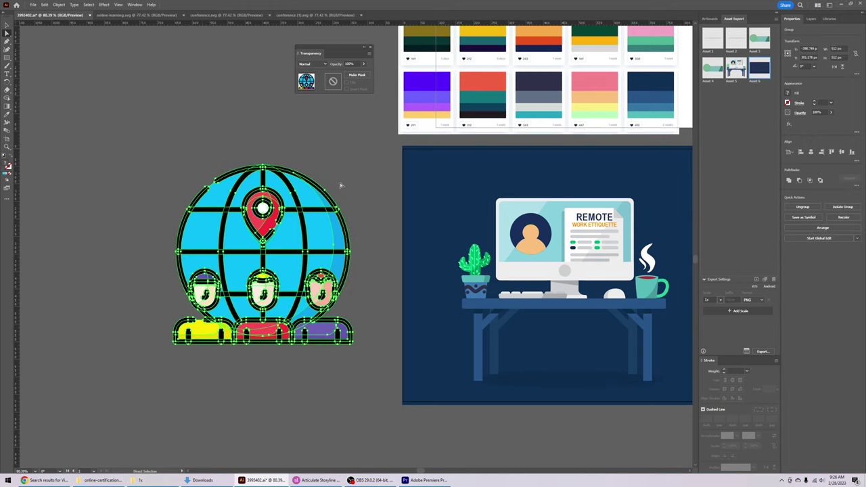
left_click(6, 27)
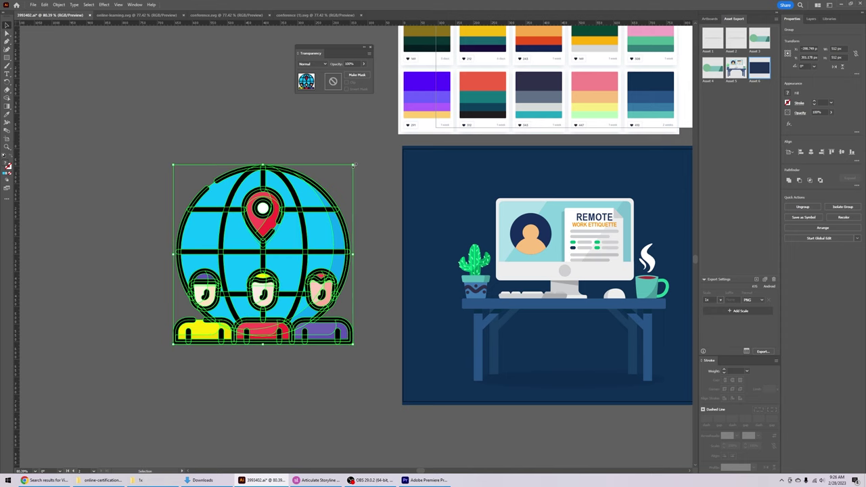
left_click_drag(353, 164, 243, 300)
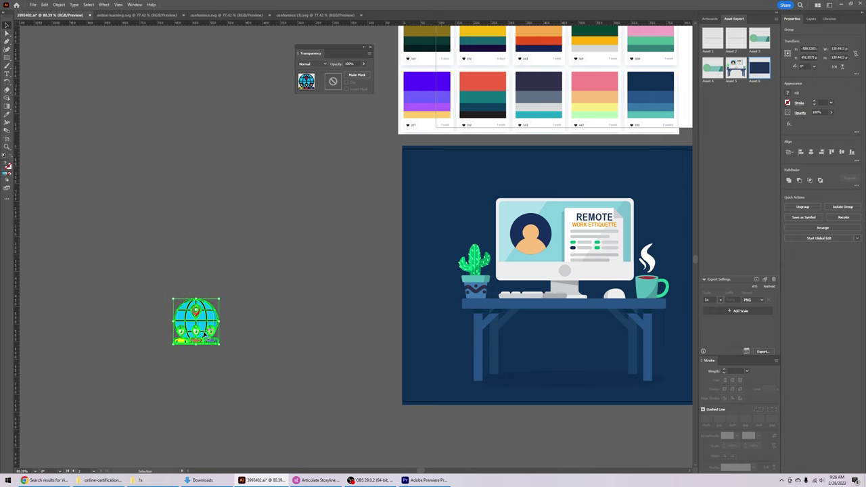
left_click_drag(204, 332, 364, 285)
left_click_drag(384, 257, 365, 297)
left_click(562, 298)
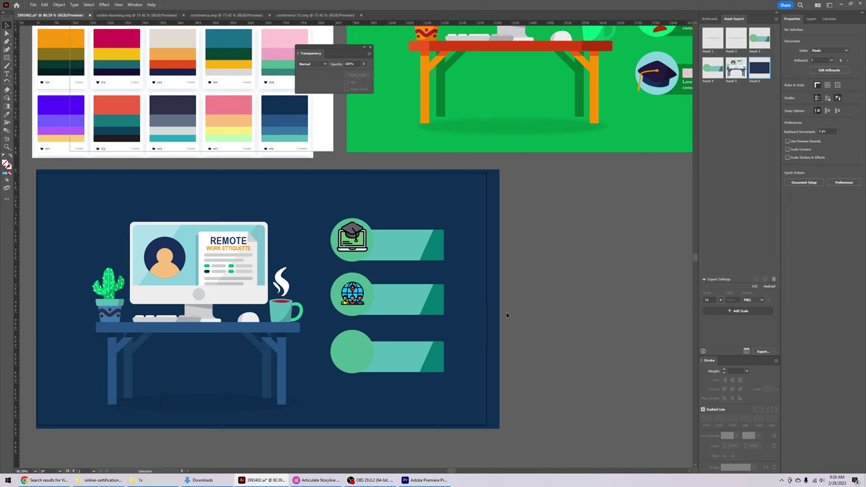
Step: Recolor the yellow shirt of the globe icon's first figure with the skin tone sampled from the avatar on the monitor
left_click_drag(282, 277, 349, 289)
key("a")
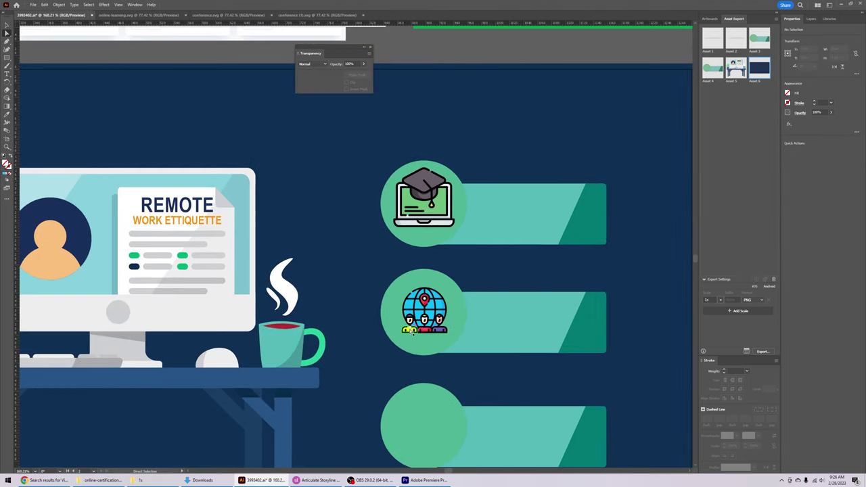
left_click(410, 330)
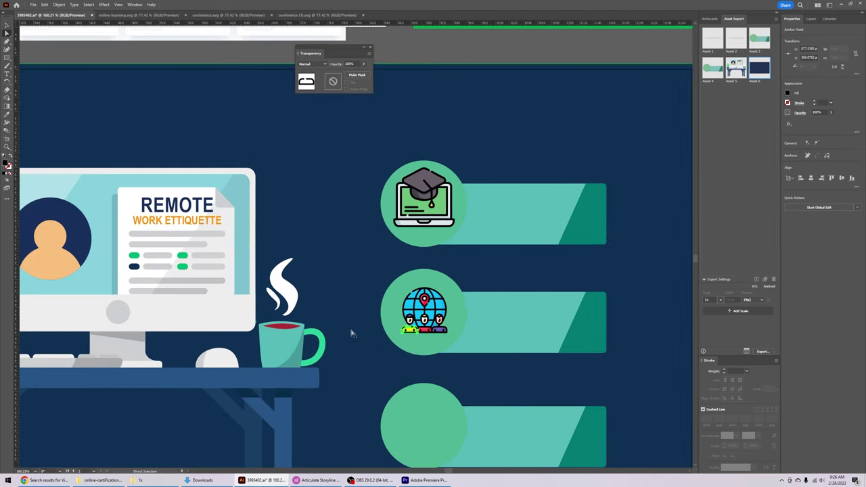
left_click(411, 331)
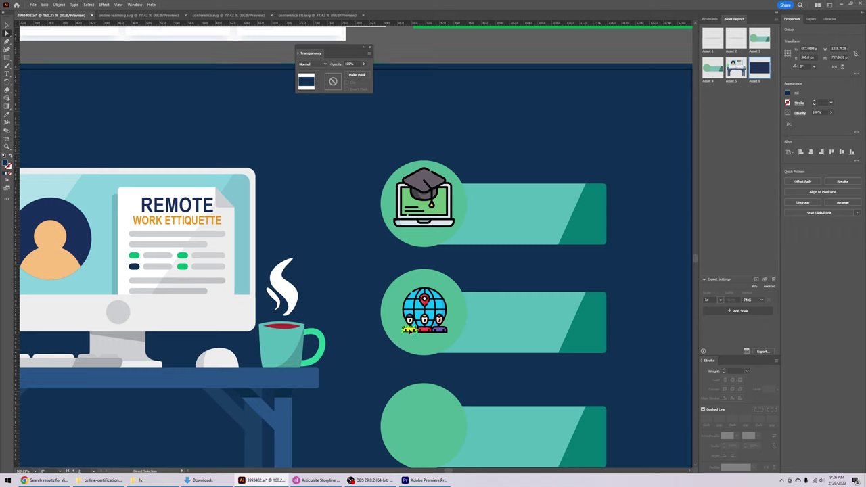
left_click(409, 331)
key("i")
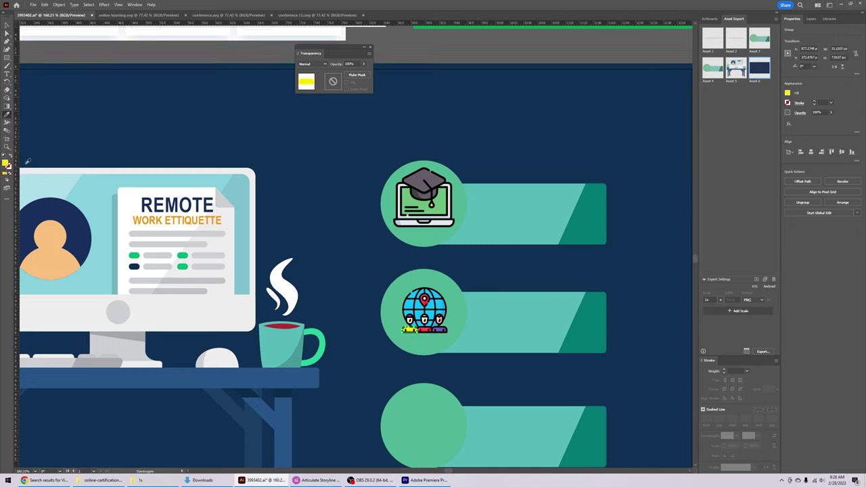
left_click(67, 254)
key("a")
Step: Recolor the globe's bright blue fill with the light teal sampled from the monitor screen background
left_click(432, 309)
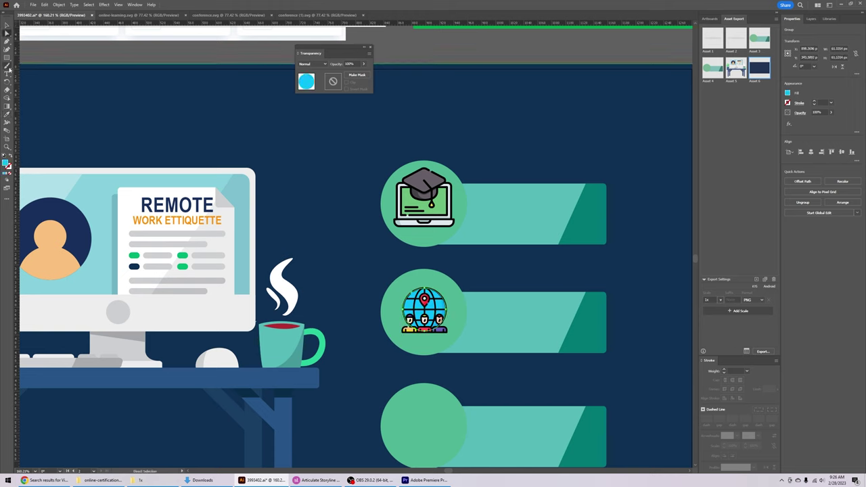
left_click(7, 108)
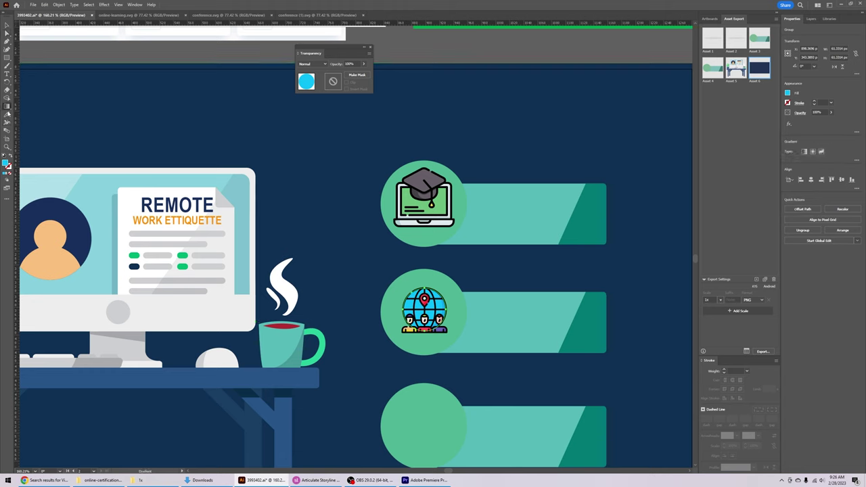
left_click(8, 117)
left_click(97, 190)
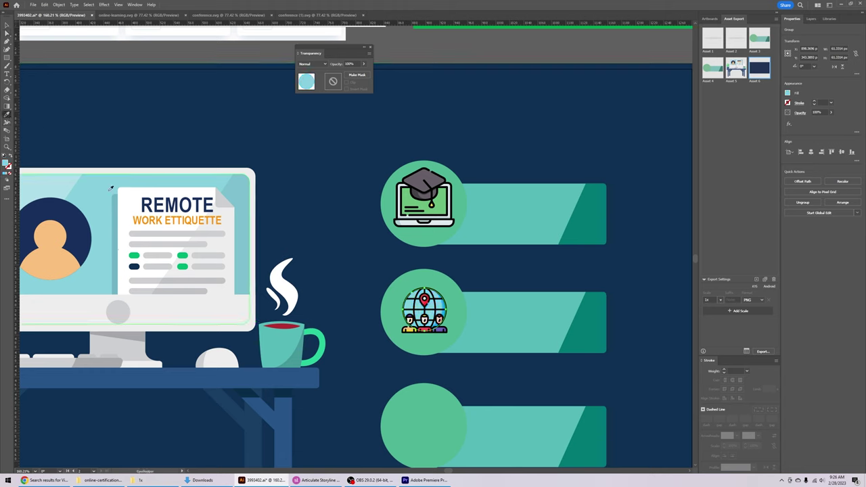
key("a")
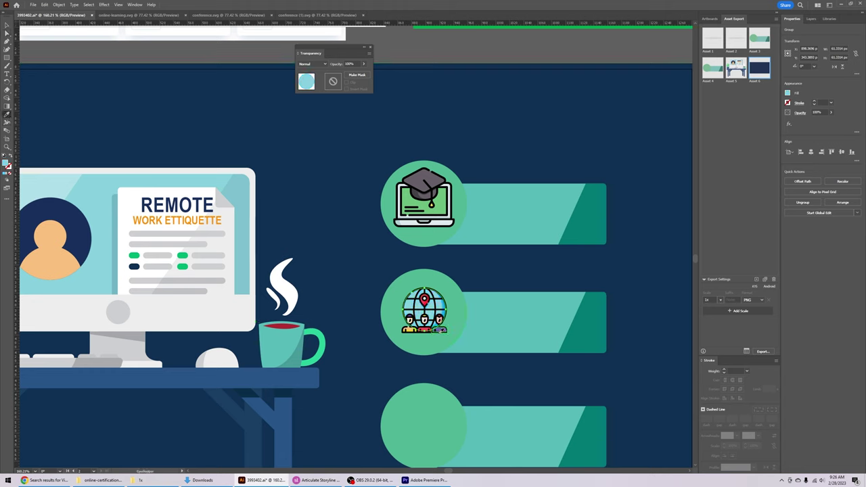
Step: Enlarge the globe icon slightly so it fills more of the second topic circle
left_click(7, 25)
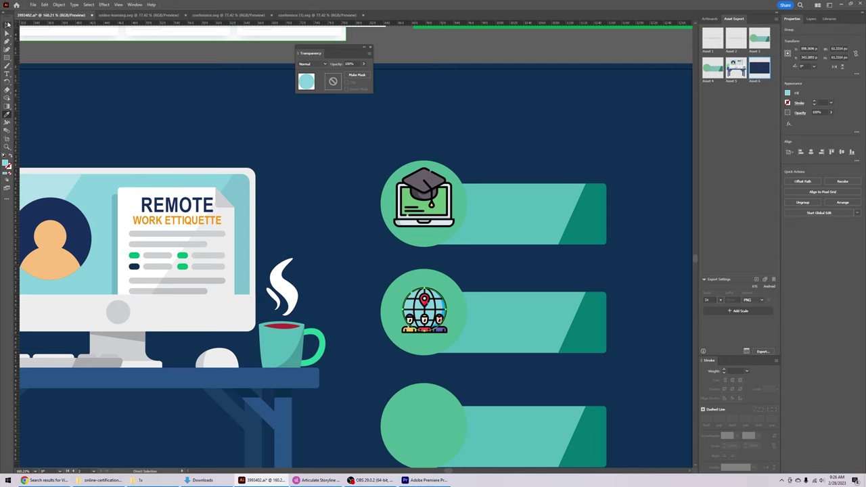
left_click(227, 126)
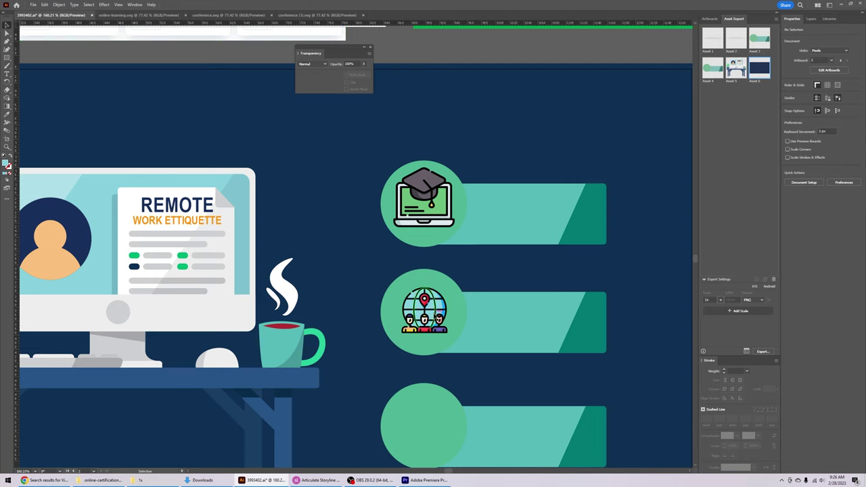
mouse_move(447, 313)
left_mouse_down()
mouse_move(457, 278)
mouse_move(439, 311)
left_mouse_up()
Step: Collect the globe icon, its circle and the second topic banner as one export asset and export it as PNG
left_click(463, 310, "shift")
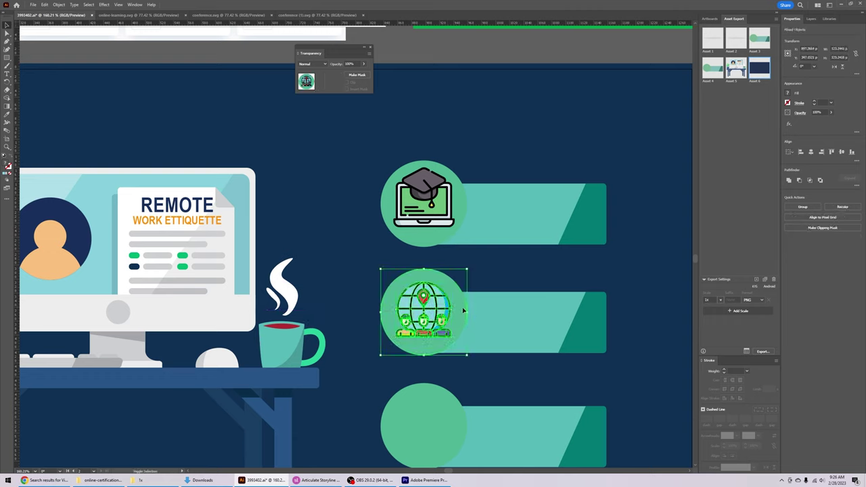
left_click(497, 313, "shift")
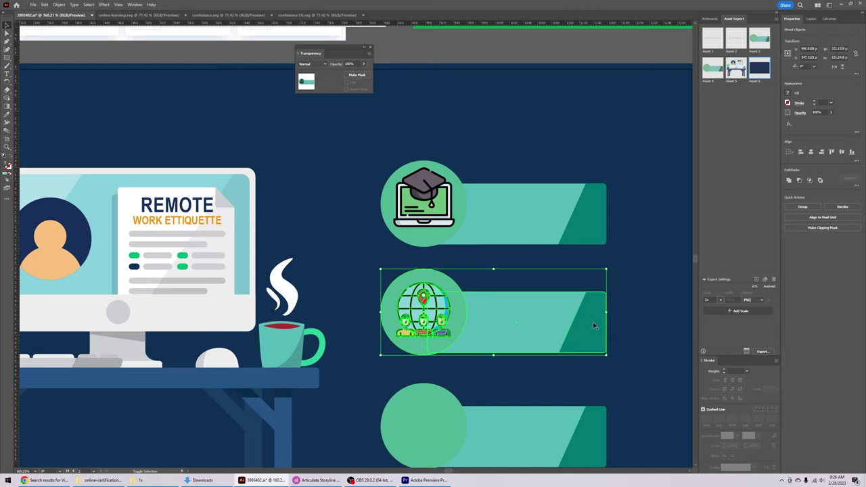
left_click_drag(590, 341, 741, 199)
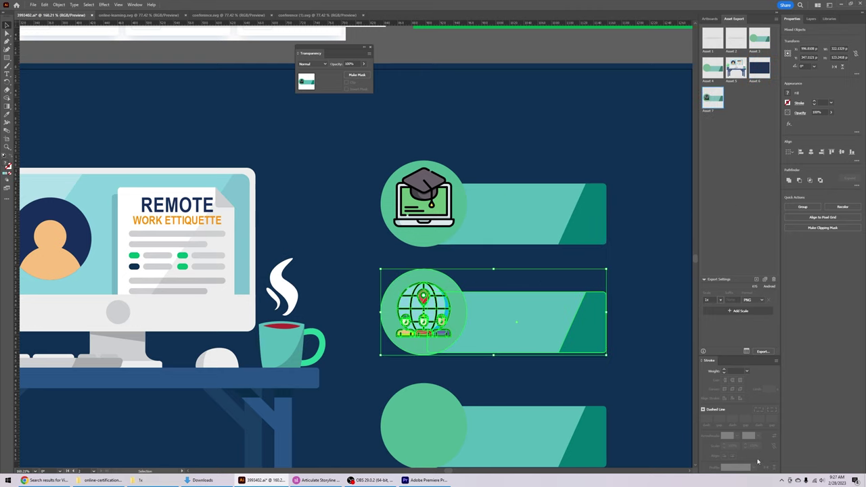
left_click(762, 351)
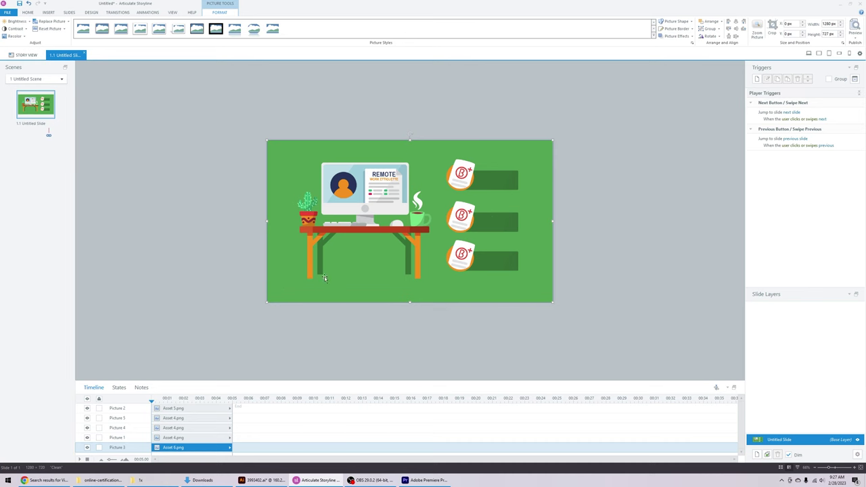
Step: Switch to Articulate Storyline and delete the old second and third topic banners from the slide
left_click(491, 221)
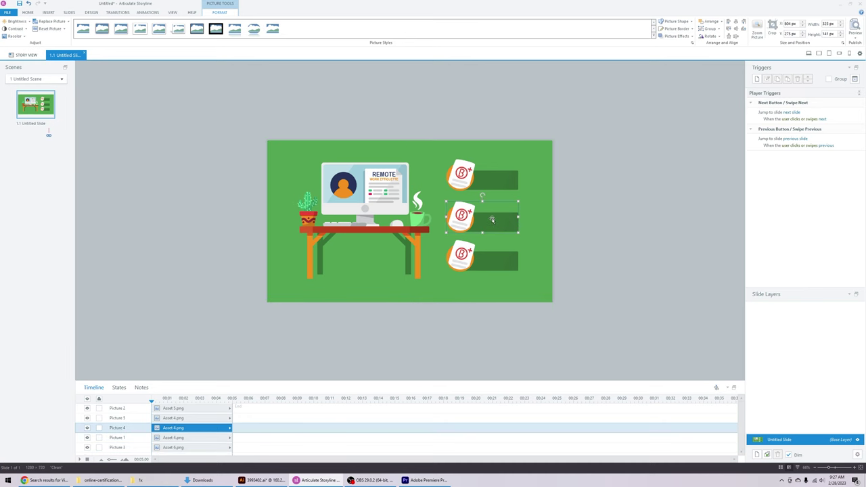
key("Delete")
left_click(481, 263)
key("Delete")
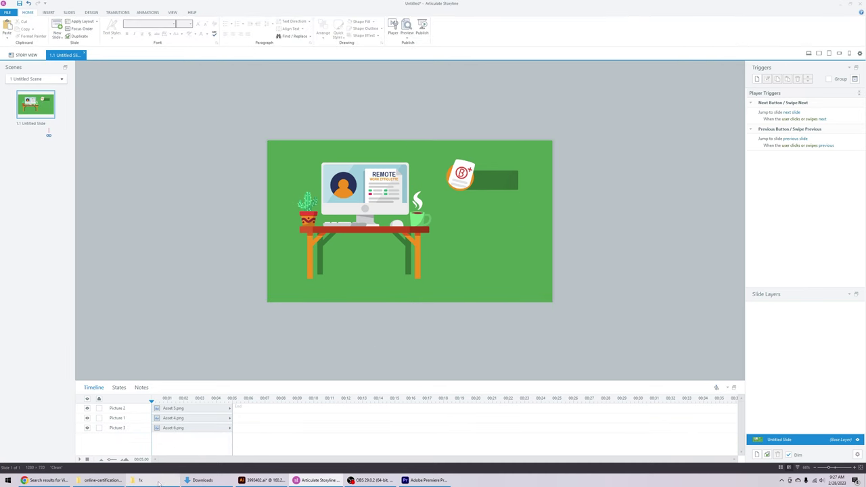
Step: Add Asset 7 from the 1x folder to the slide and position it as the second topic banner
left_click(158, 482)
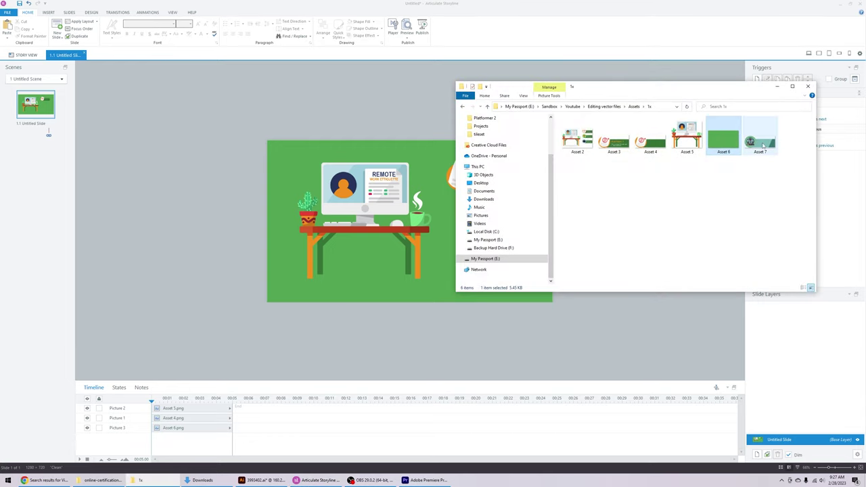
left_click_drag(762, 144, 485, 218)
left_click(622, 223)
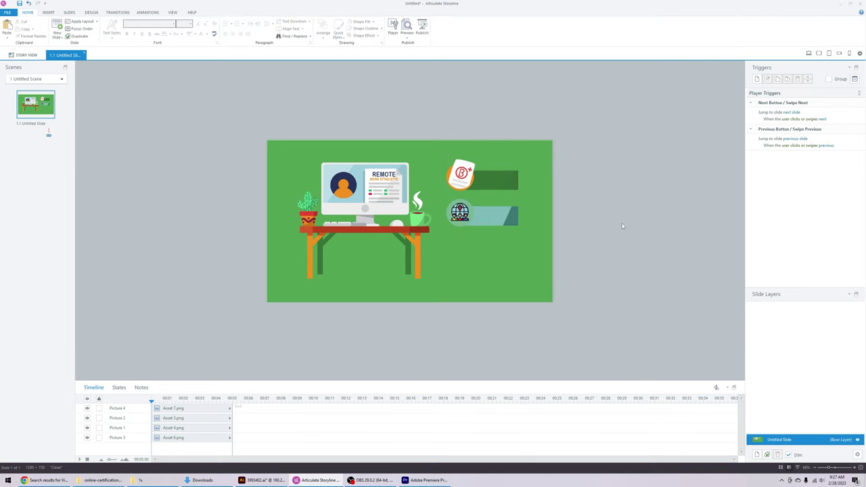
Step: Delete the old first topic banner, the desk picture and the green background from the slide
left_click(489, 184)
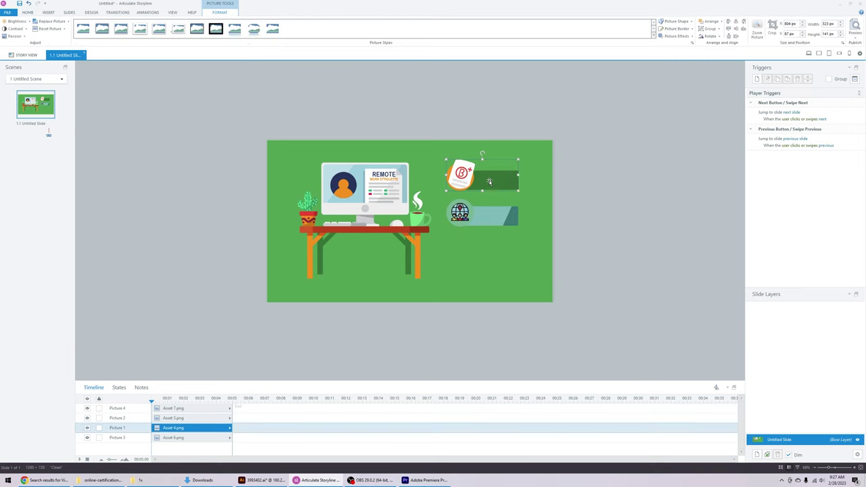
key("Delete")
left_click(408, 232)
key("Delete")
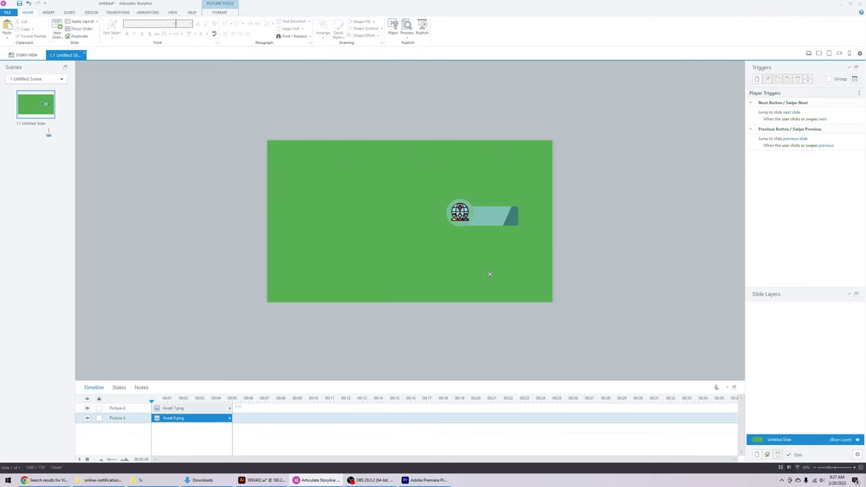
left_click(489, 274)
key("Delete")
Step: Switch to Illustrator and collect the navy background and the complete first topic banner with its laptop icon as separate export assets
left_click(261, 479)
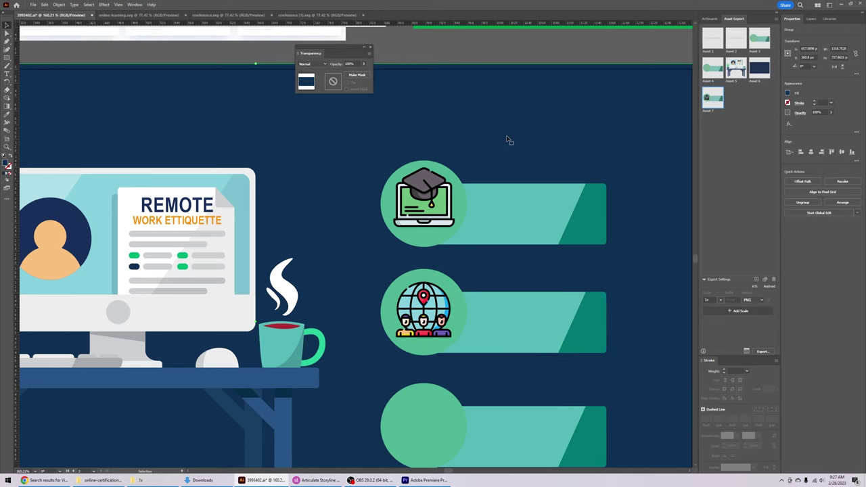
left_click_drag(508, 140, 743, 147)
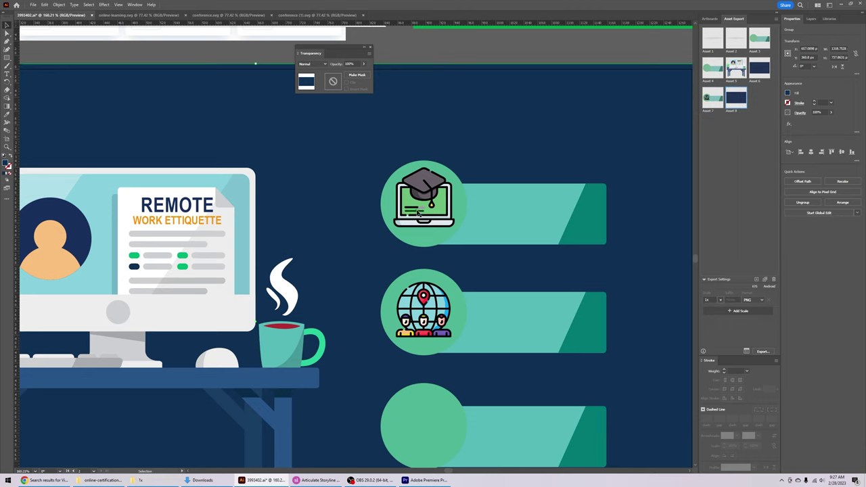
left_click(421, 206)
left_click(508, 211, "shift")
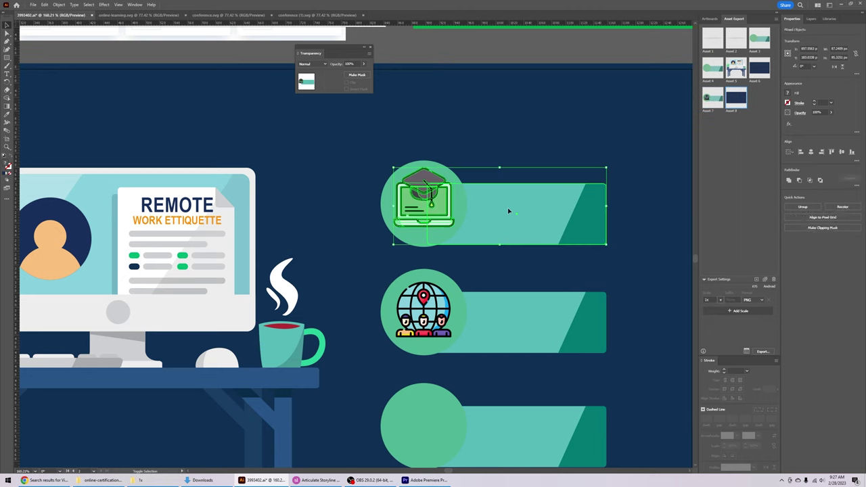
left_click(395, 222, "shift")
left_click_drag(510, 230, 741, 196)
Step: Collect the desk and monitor group as an export asset and export assets 7 to 10, replacing the existing Asset 7.png
left_click(217, 265)
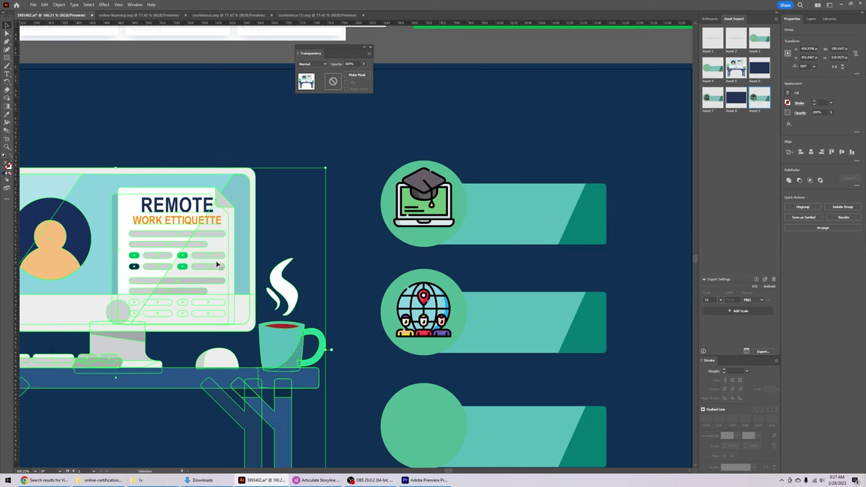
key("ctrl+1")
key("v")
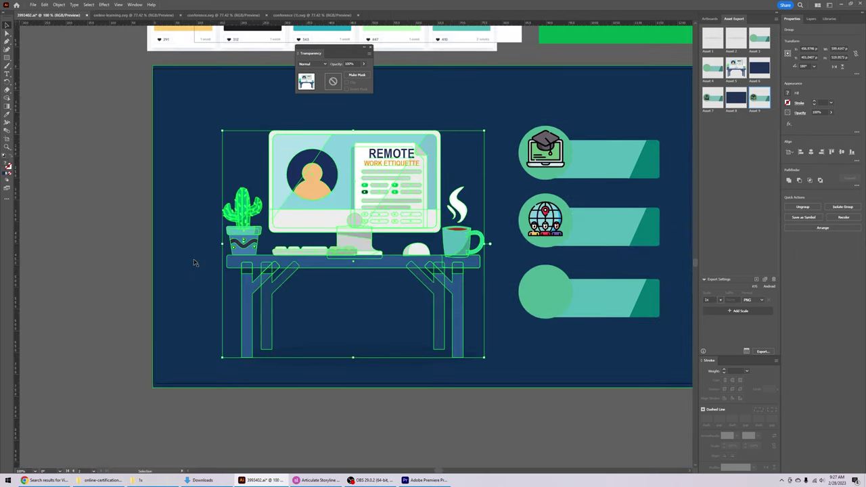
left_click_drag(406, 218, 721, 177)
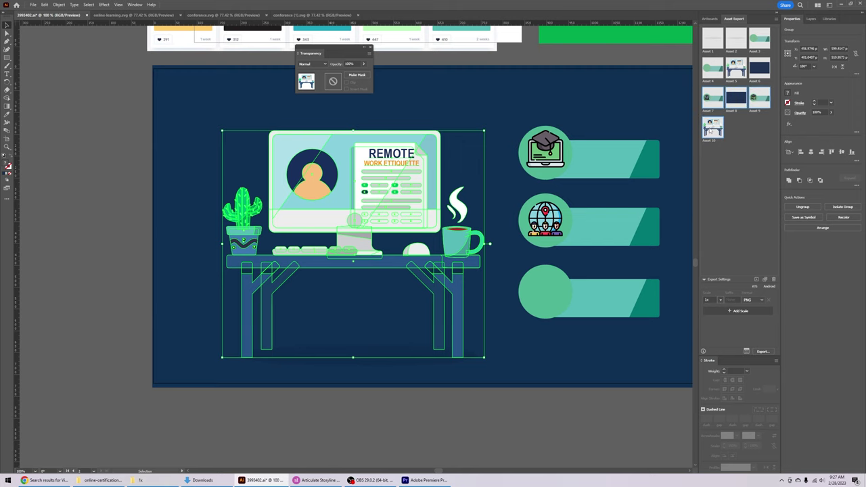
left_click(762, 351)
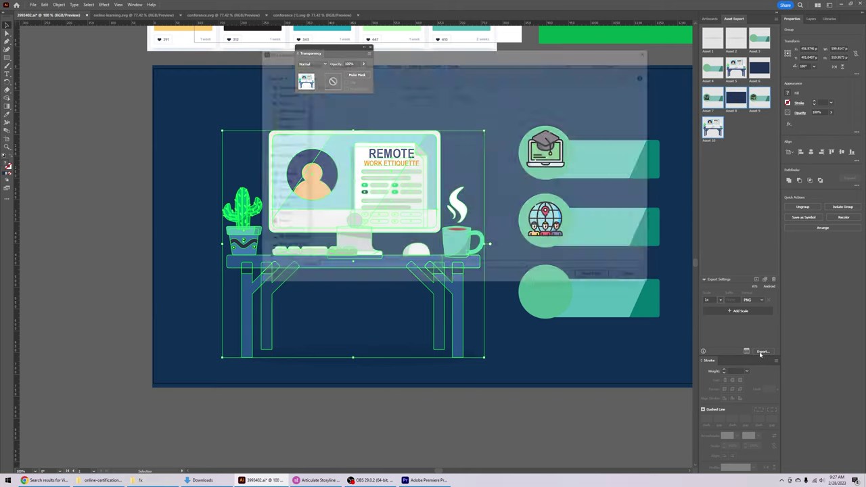
left_click(587, 277)
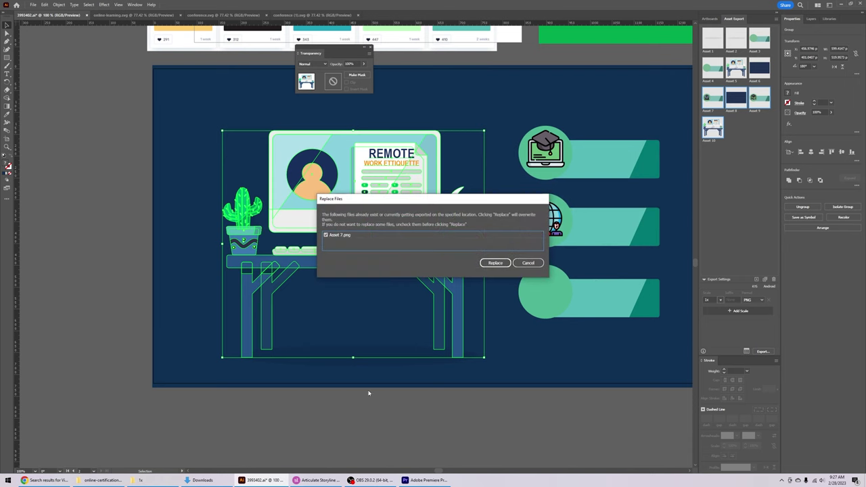
left_click(495, 262)
Step: In Storyline, add Asset 8, fit it to the slide at 1280 x 720 px, and order it behind the globe banner
left_click(316, 479)
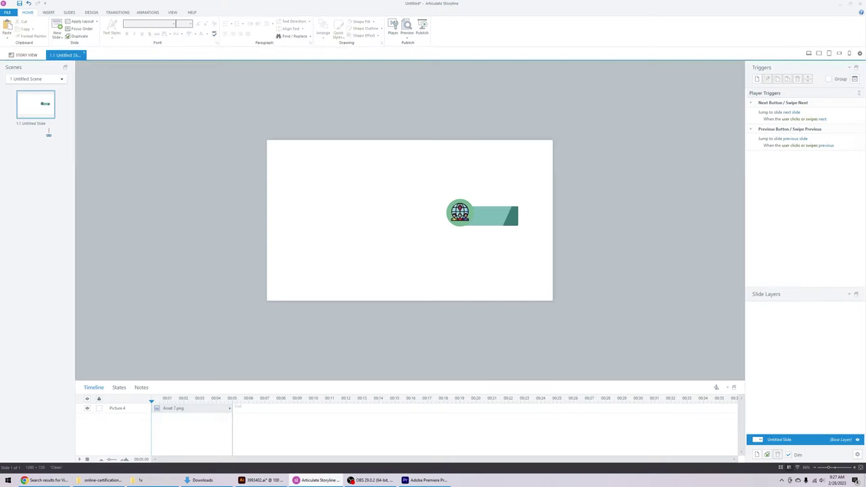
left_click(154, 479)
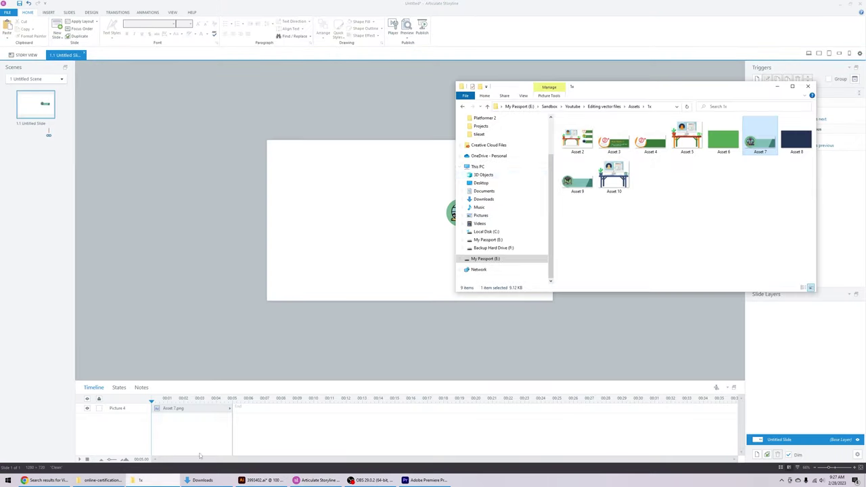
left_click_drag(796, 139, 309, 216)
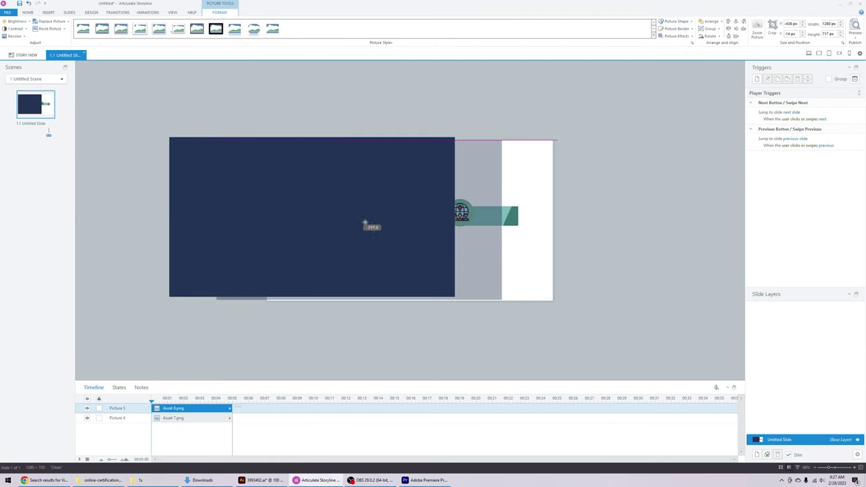
left_click_drag(407, 222, 409, 226)
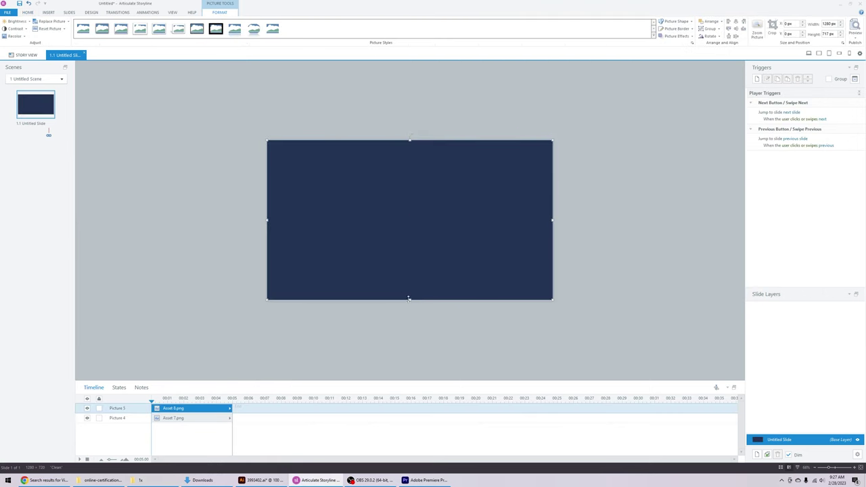
left_click_drag(408, 297, 409, 299)
left_click_drag(190, 410, 187, 420)
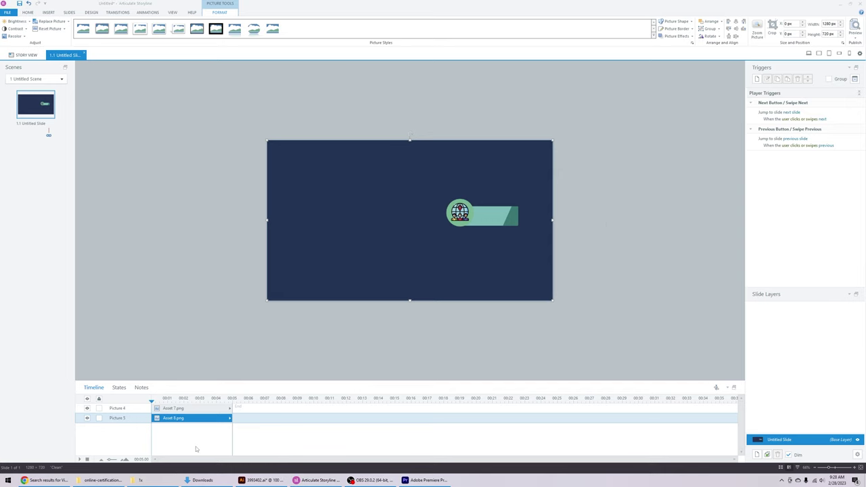
Step: Add the Asset 9 laptop banner and the Asset 10 desk picture to the slide from the 1x folder
left_click(140, 479)
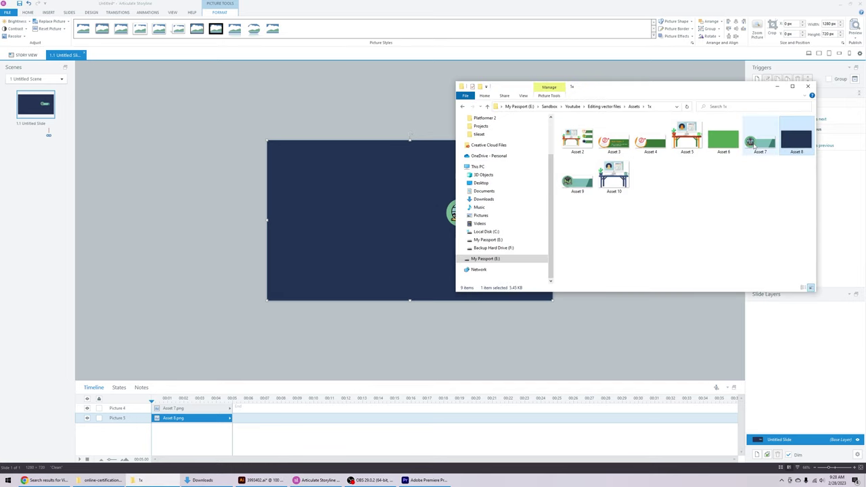
left_click_drag(577, 177, 488, 180)
left_click(140, 480)
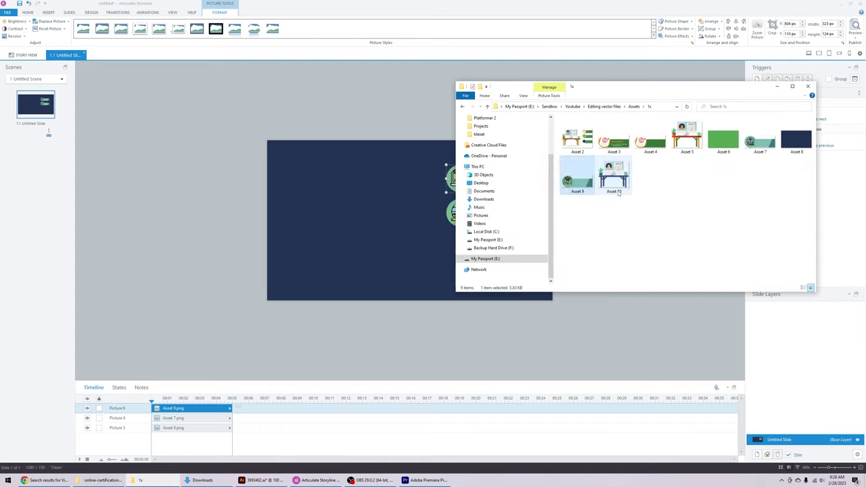
left_click_drag(617, 193, 366, 220)
Step: Duplicate the globe banner to make a third banner, and enlarge all three banners to 448 x 172 px
left_click_drag(480, 216, 531, 274)
left_click(478, 214, "shift")
left_click(483, 181, "shift")
Step: Shrink the desk picture to 492 x 427 px and move it slightly up and to the left
left_click(367, 243)
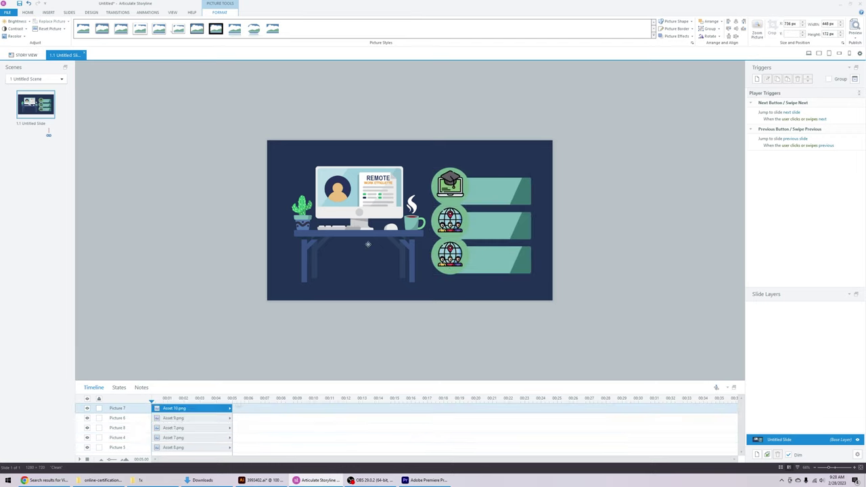
left_click_drag(424, 167, 405, 184)
left_click_drag(389, 220, 385, 212)
Step: Spread the three topic banners out vertically and shift them and the desk picture further left on the slide
left_click_drag(450, 256, 441, 260)
left_click_drag(450, 220, 440, 218)
left_click_drag(451, 186, 440, 173)
left_click_drag(348, 241, 337, 240)
left_click_drag(441, 181, 426, 179)
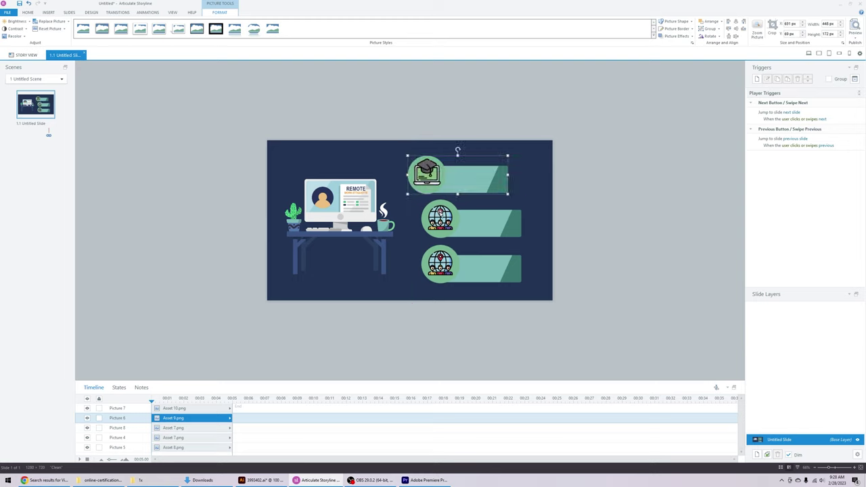
left_click_drag(440, 218, 428, 217)
left_click_drag(430, 265, 420, 261)
Step: Select all three topic banners together and enlarge them slightly to 451 x 173 px
left_click(450, 205, "shift")
left_click(496, 174, "shift")
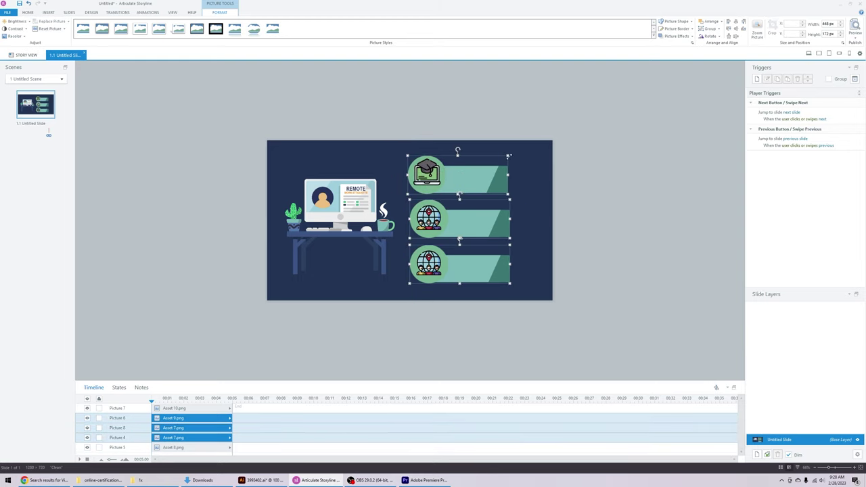
mouse_move(508, 155)
left_mouse_down()
mouse_move(518, 152)
mouse_move(507, 156)
left_mouse_up()
left_click(673, 188)
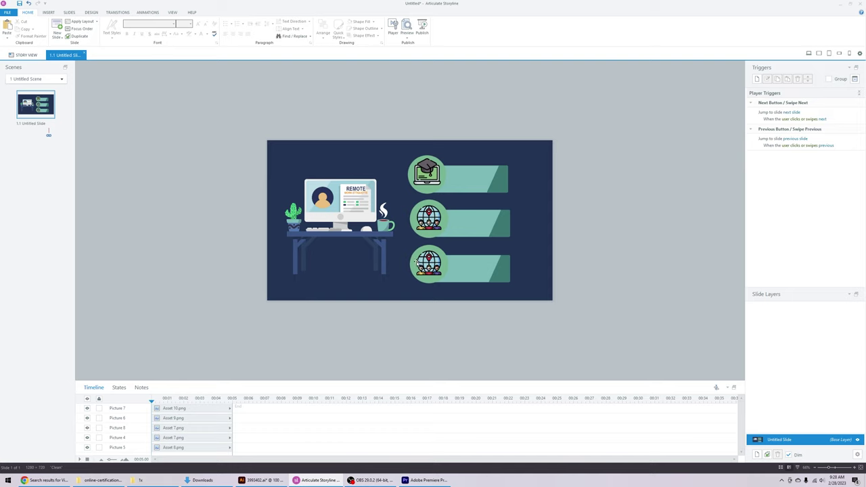
Step: Enlarge the desk picture to 550 x 477 px and nudge it slightly down and left, clear of the banners
left_click(390, 205)
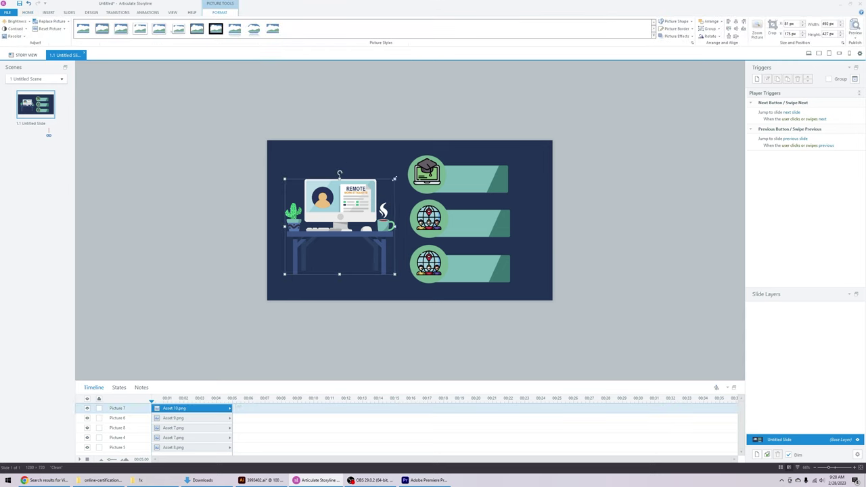
left_click_drag(396, 179, 407, 168)
left_click_drag(386, 194, 382, 199)
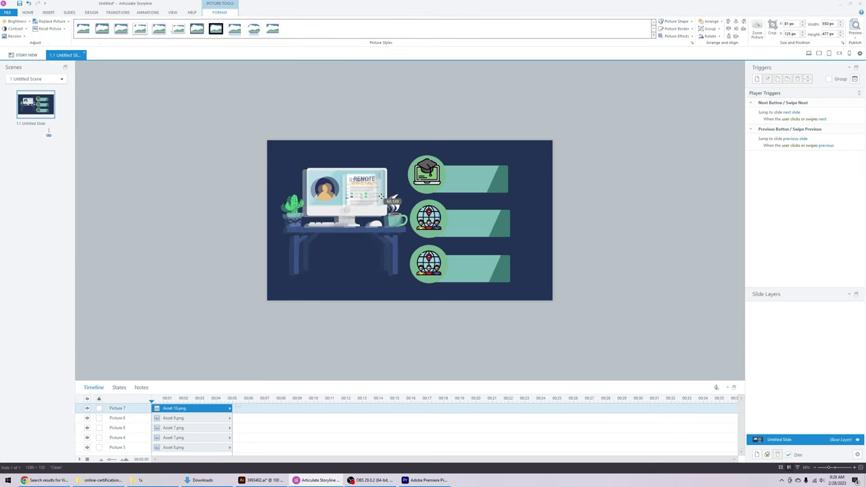
Step: Move the three topic banners together slightly to the right, away from the desk picture
left_click(472, 223)
left_click(466, 180, "shift")
left_click(456, 269, "shift")
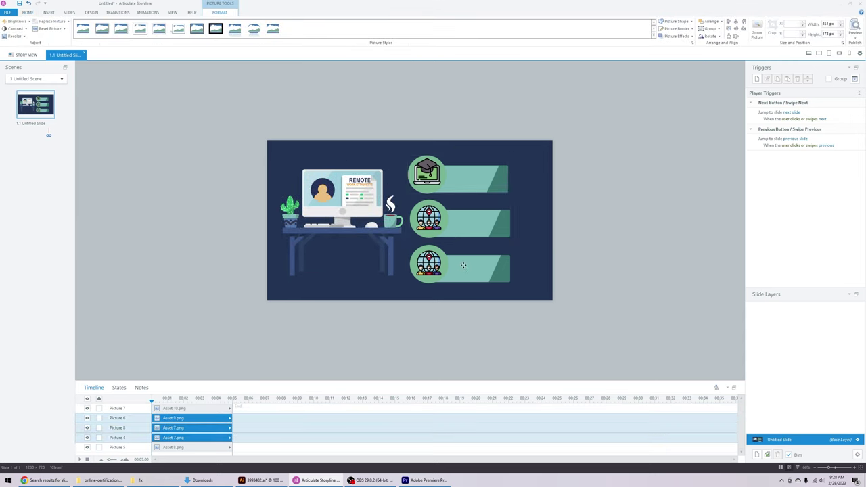
left_click_drag(455, 270, 463, 271)
left_click(618, 232)
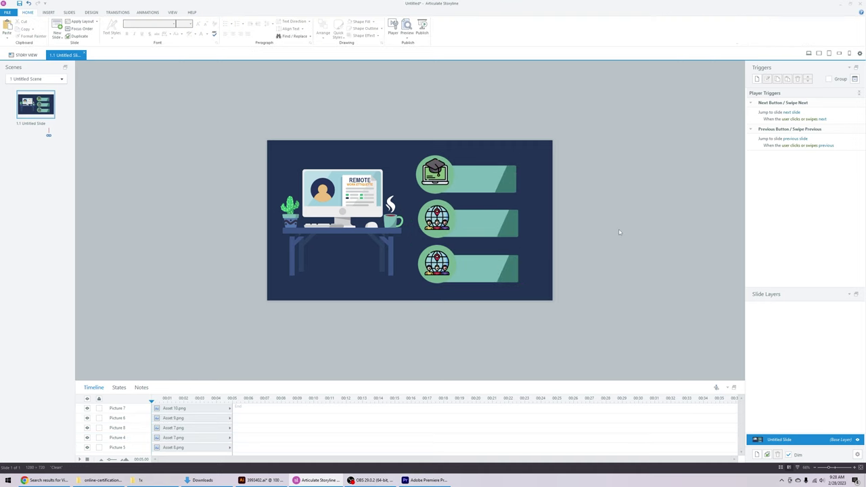
Step: Try to stretch the laptop banner horizontally to a width of 538 px, and undo the stretch
left_click(504, 180)
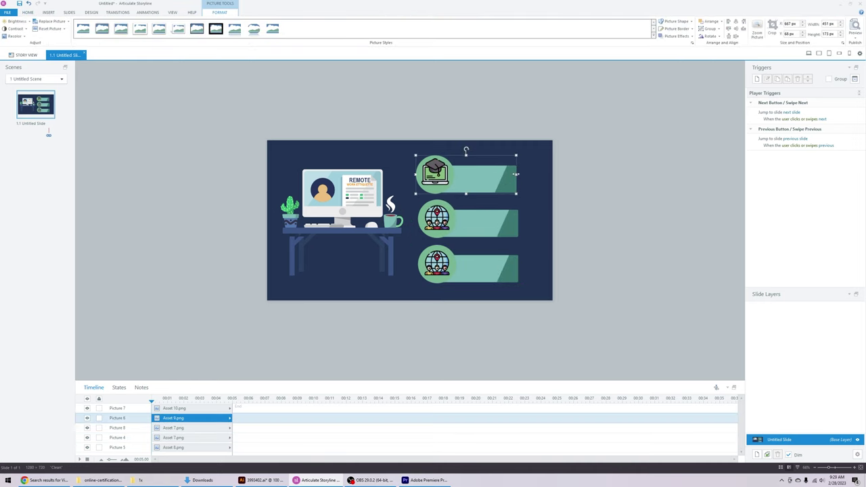
left_click_drag(515, 174, 543, 181)
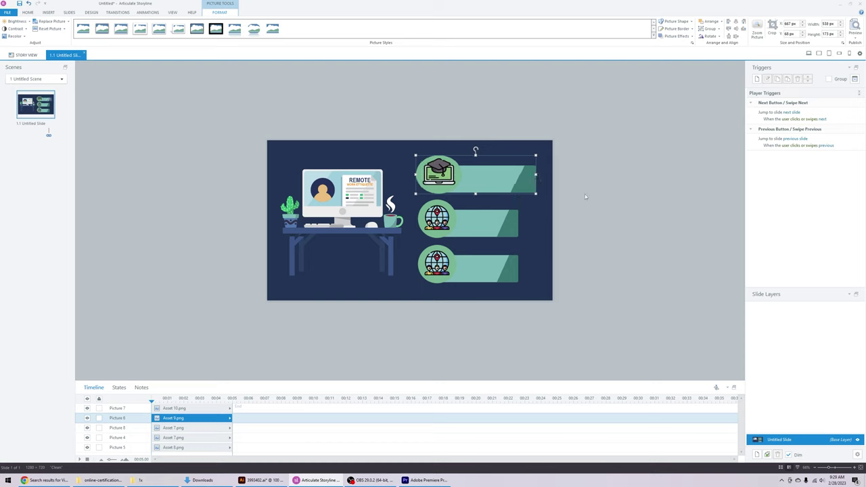
key("ctrl+z")
left_click(575, 208)
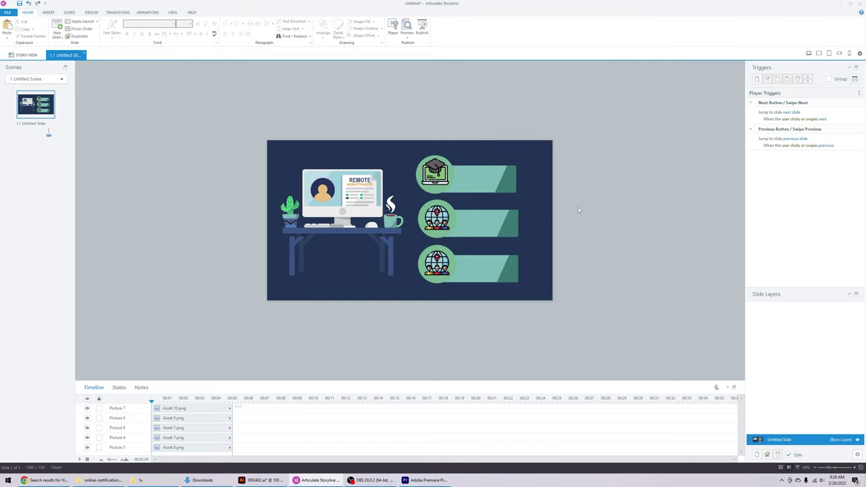
Step: Switch to Illustrator and shift the navy background left so it no longer lies behind the topic banners
left_click(264, 482)
left_click_drag(552, 293, 374, 332)
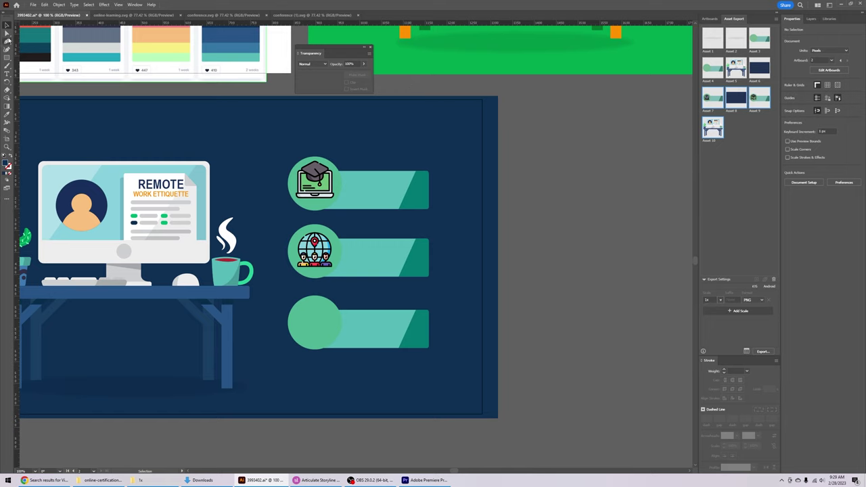
left_click(410, 135)
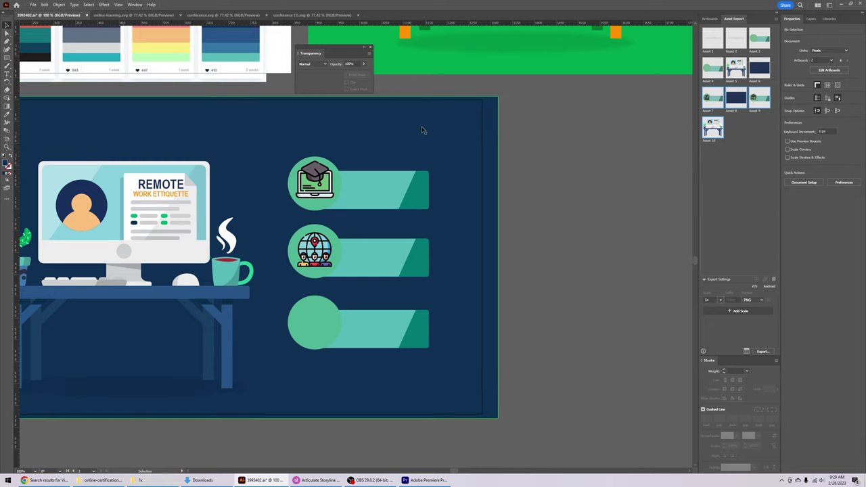
left_click_drag(466, 143, 234, 143)
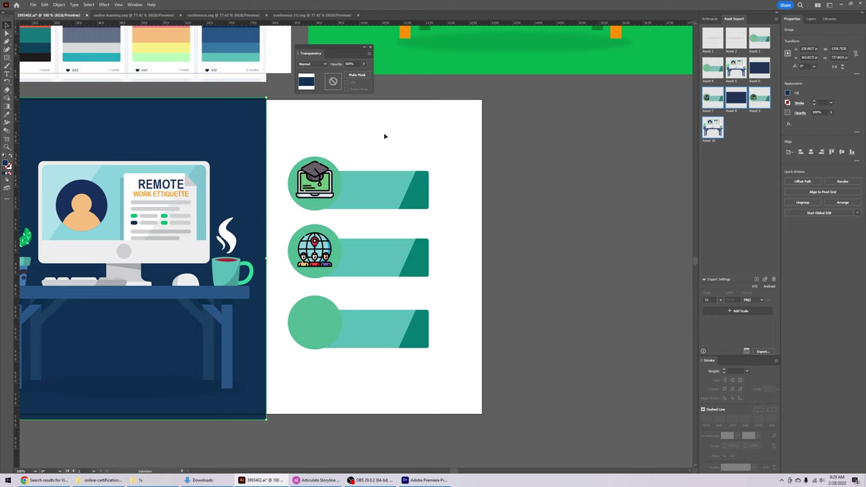
left_click(408, 151)
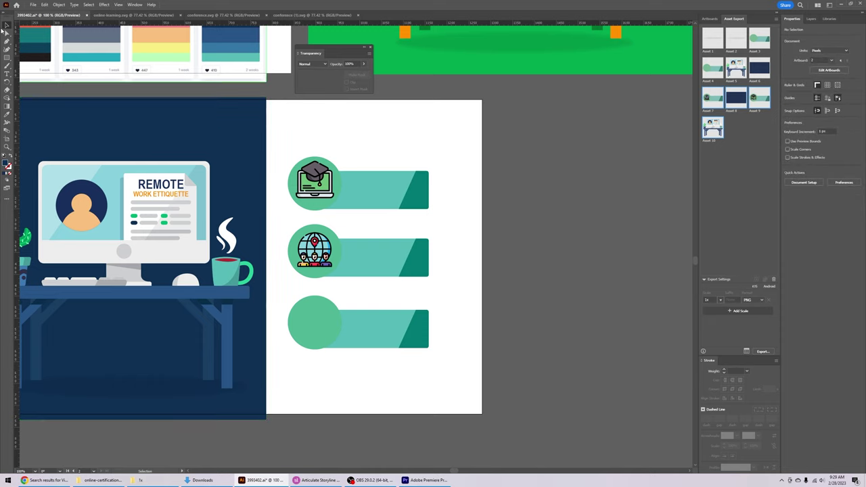
Step: Try to lengthen the first banner's bar with Direct Selection by pulling its upper corner outward, and undo it
left_click(6, 33)
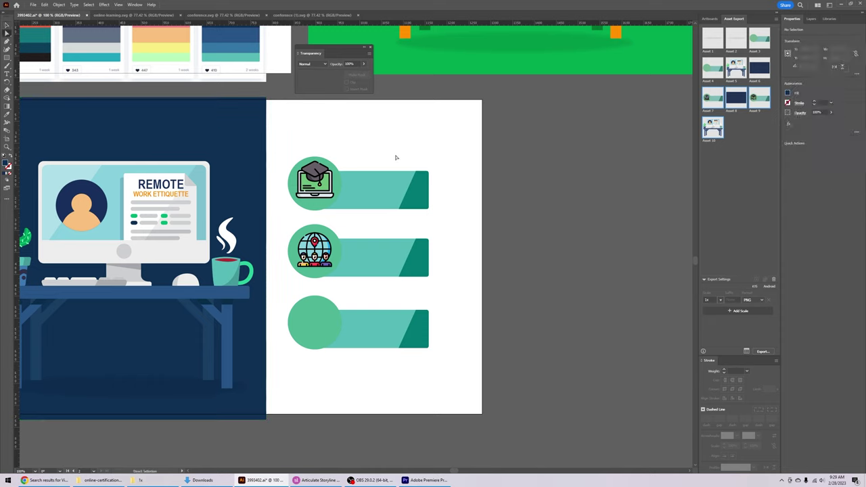
left_click_drag(387, 157, 409, 174)
left_click_drag(430, 204, 435, 213)
left_click_drag(435, 221, 386, 134)
left_click_drag(457, 218, 458, 219)
left_click_drag(428, 176, 518, 176)
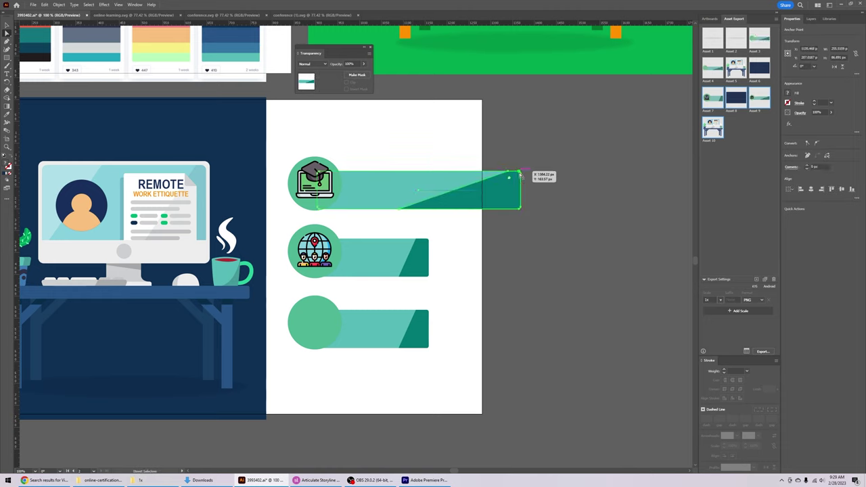
key("ctrl+z")
left_click(461, 172)
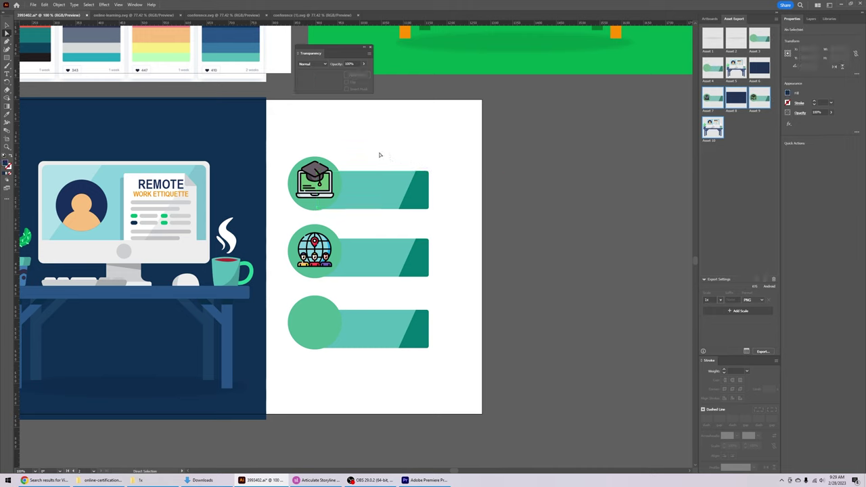
Step: Lengthen the first and second banner bars to just inside the artboard's right edge by moving their end anchors with Direct Selection
left_click(429, 197)
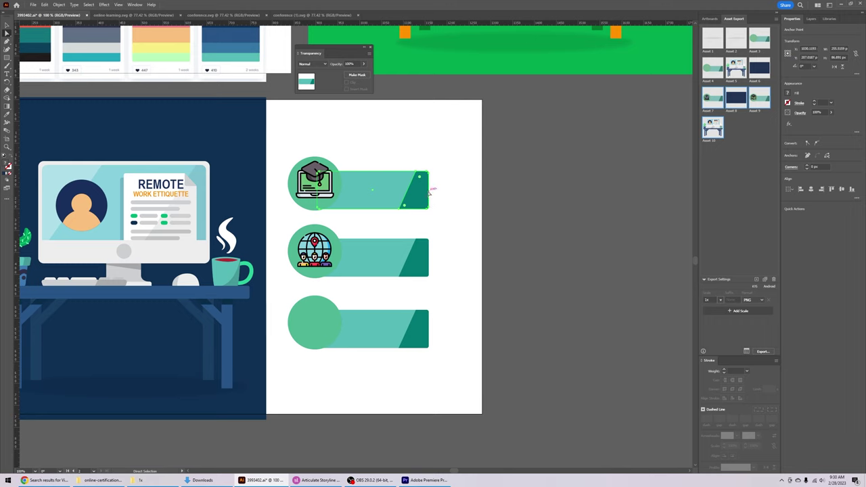
left_click_drag(428, 193, 475, 195)
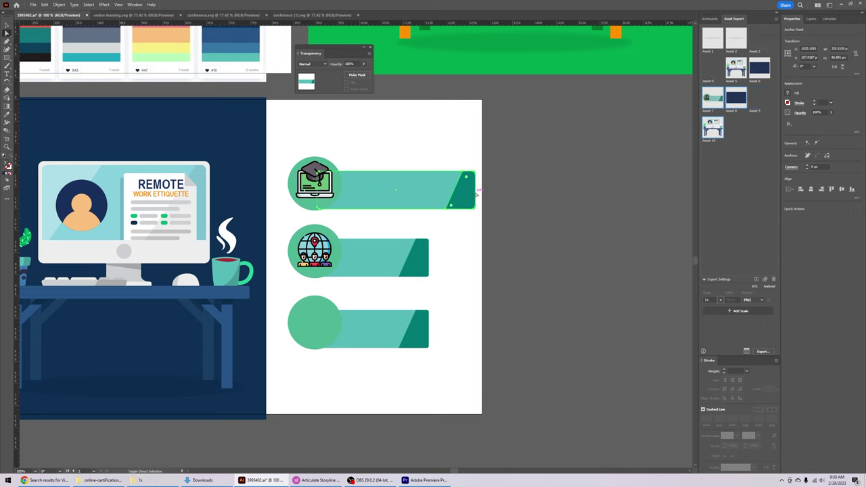
left_click(460, 230)
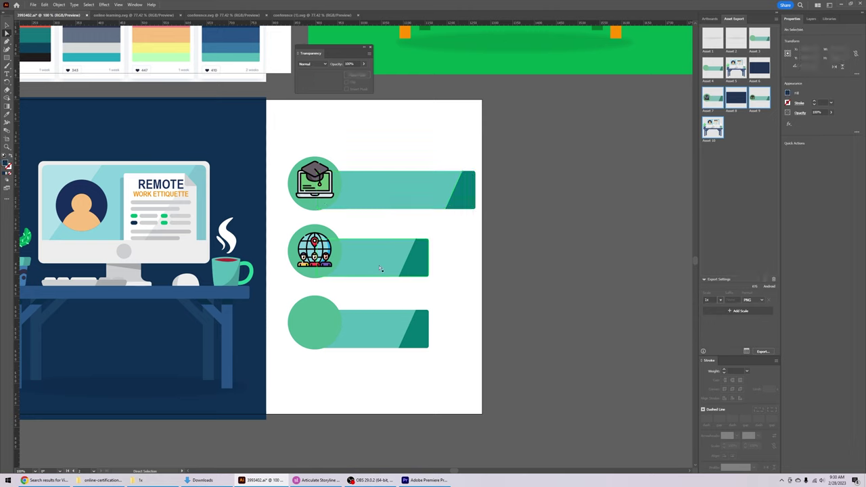
left_click_drag(418, 259, 455, 289)
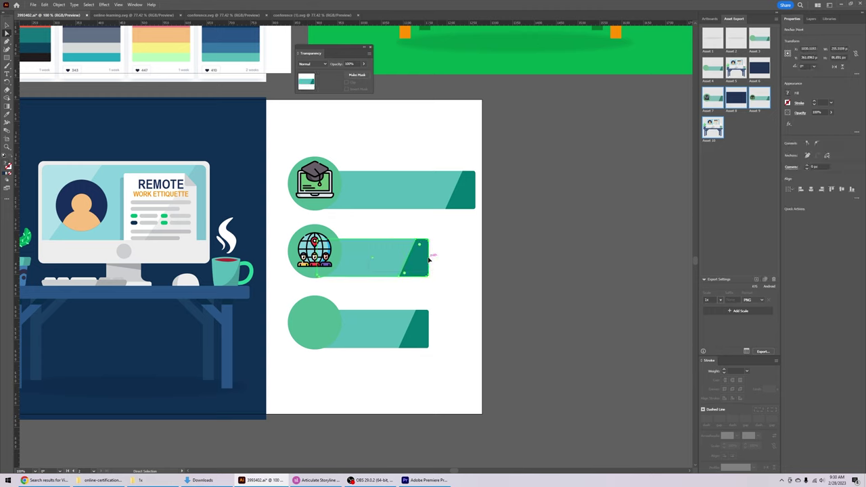
left_click_drag(428, 259, 475, 257)
left_click(383, 294)
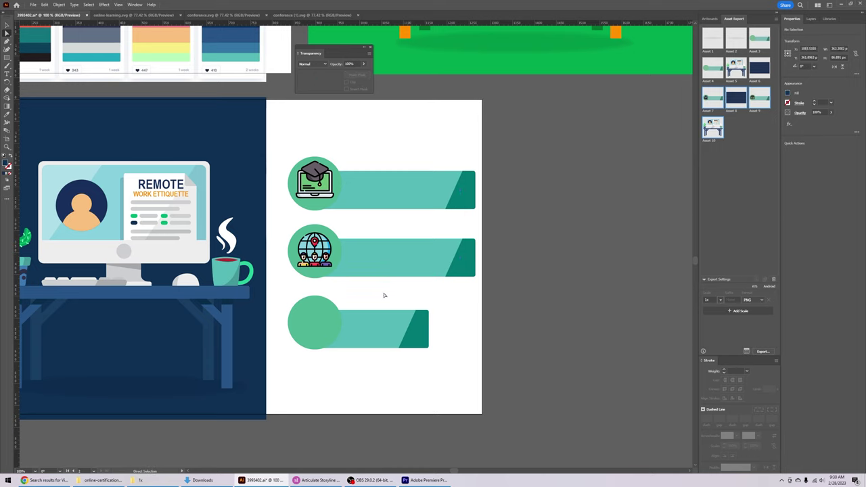
Step: Collect the complete lengthened laptop banner as a new export asset and export it as PNG to the Assets folder
left_click(428, 318)
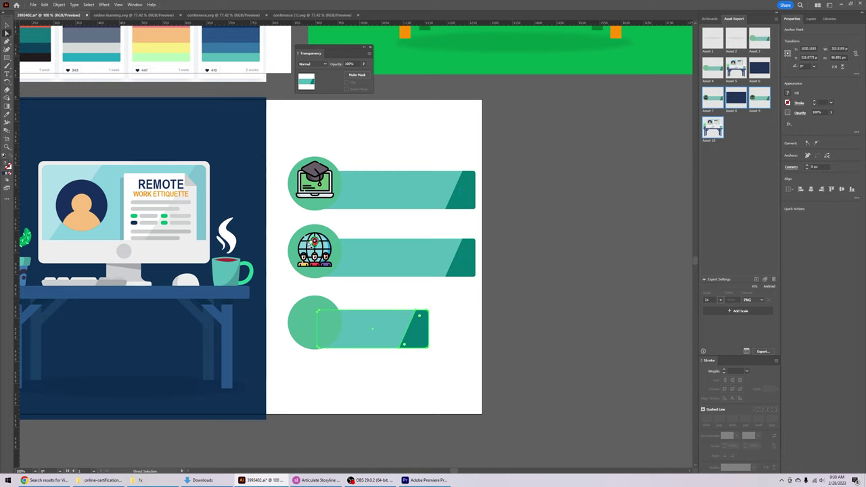
left_click(6, 26)
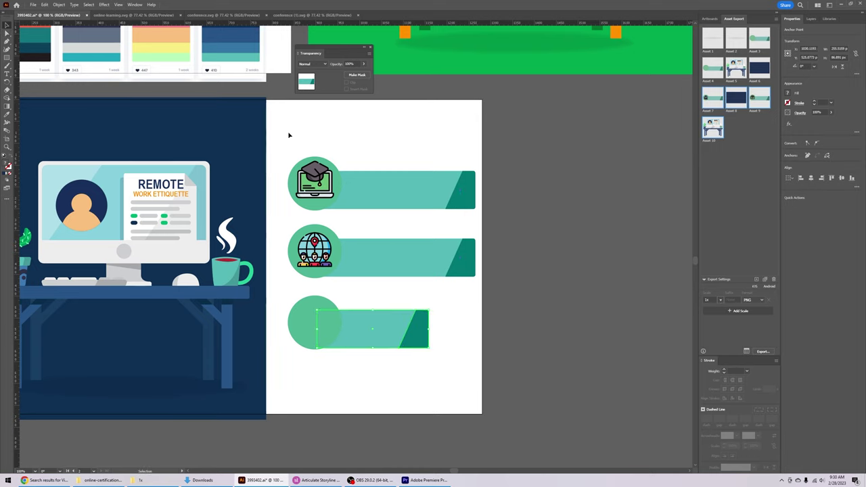
left_click_drag(288, 135, 438, 215)
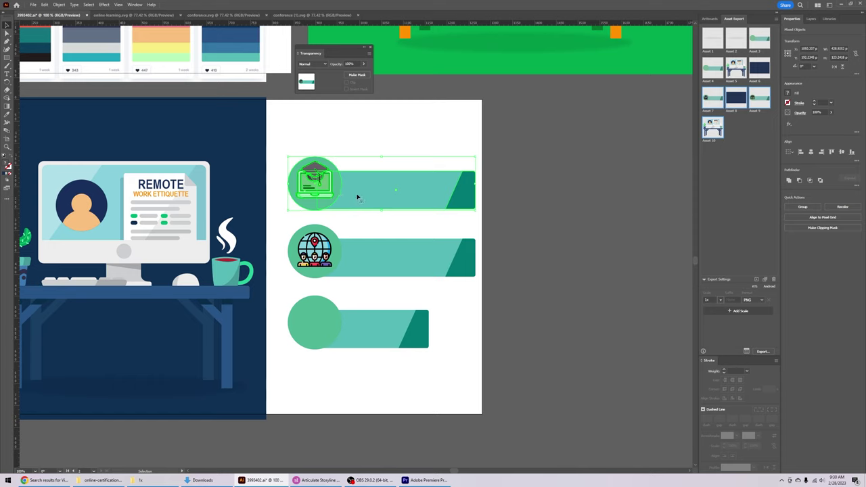
left_click_drag(358, 197, 717, 186)
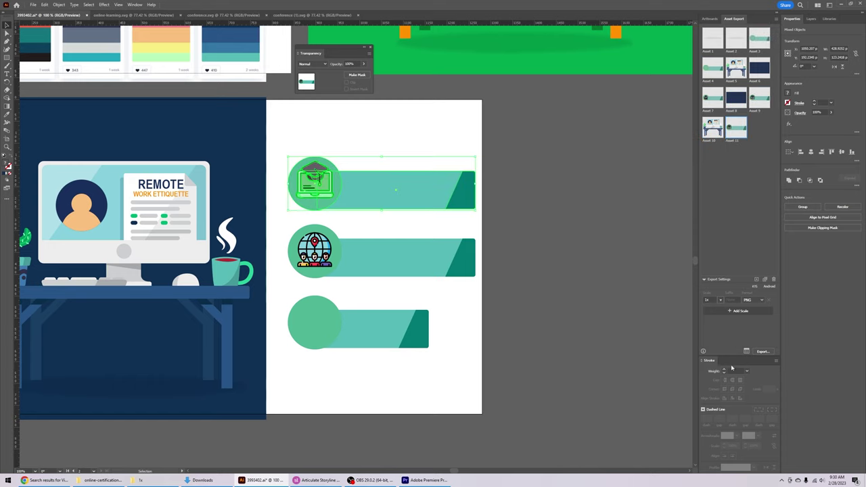
left_click(763, 351)
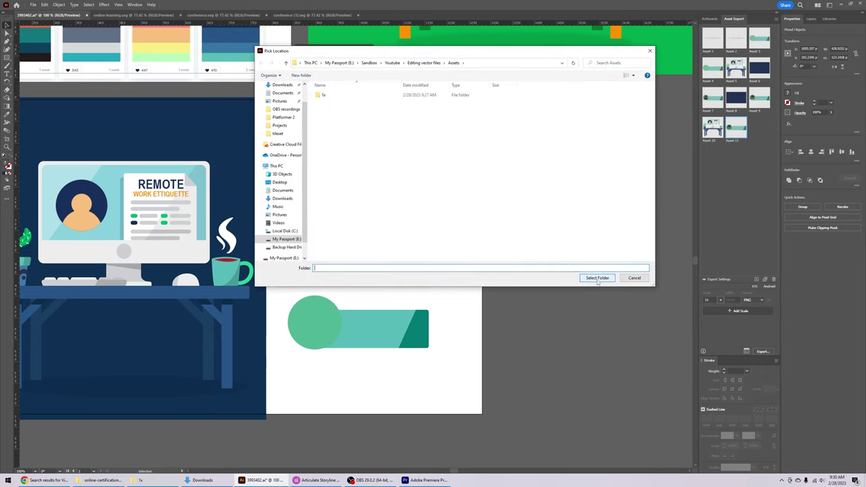
left_click(597, 278)
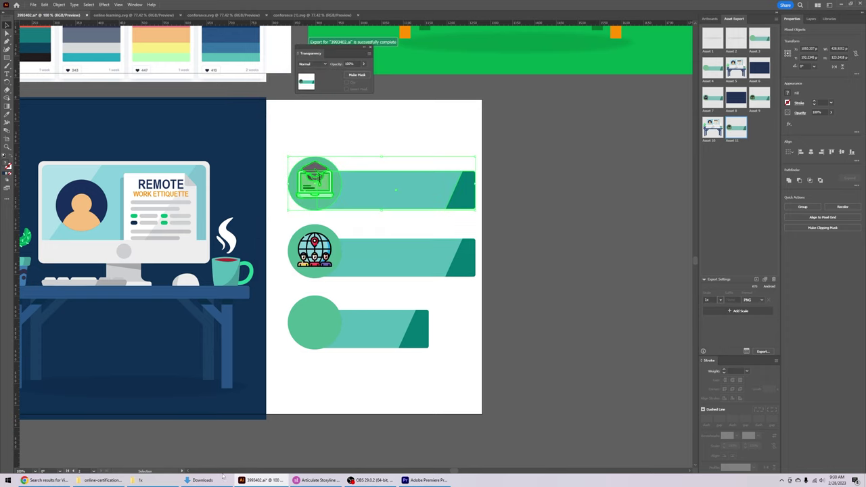
Step: Switch to Storyline, delete the old laptop banner, and add Asset 11 in its place above the globe banners
left_click(315, 479)
left_click(467, 176)
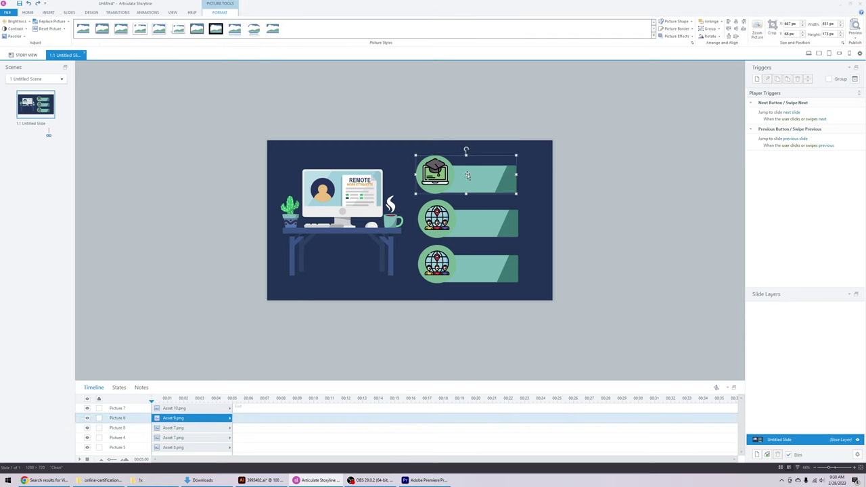
key("Delete")
left_click(140, 479)
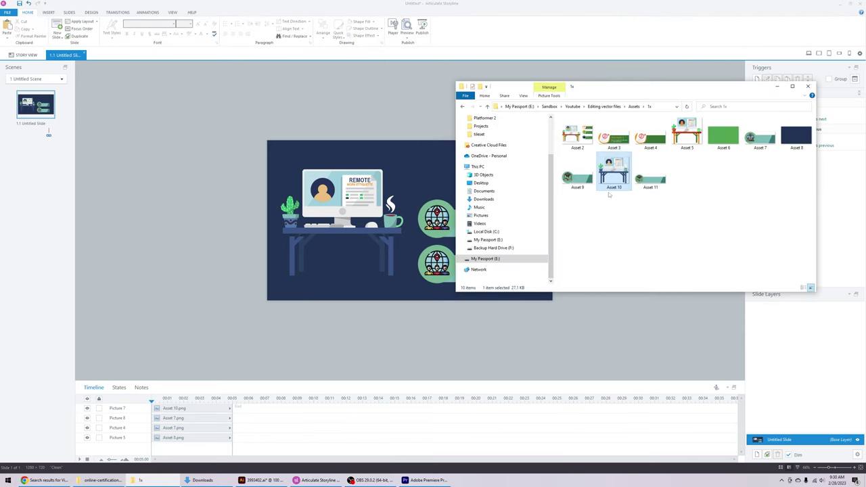
left_click(658, 183)
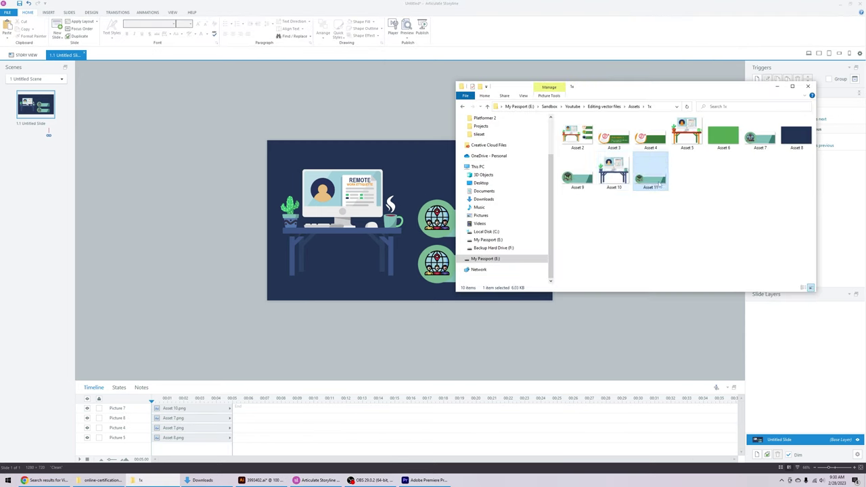
left_click_drag(659, 184, 458, 183)
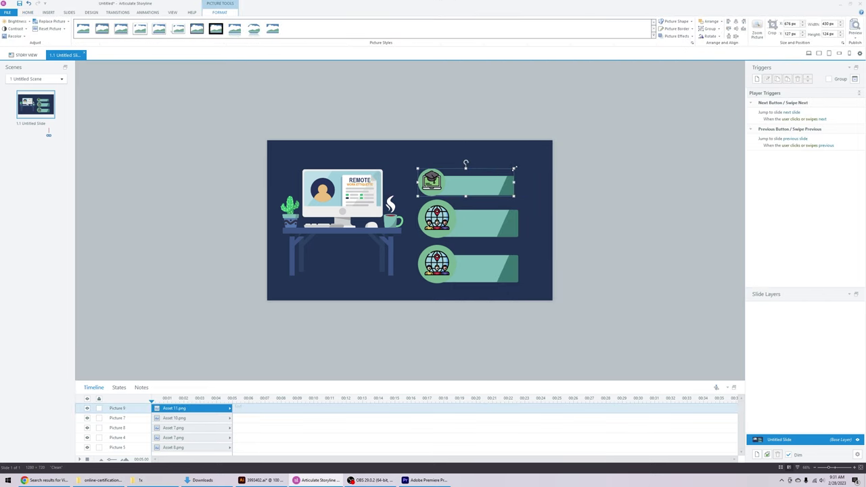
Step: Enlarge the laptop banner to about 579 by 167 px and replace both globe banners with evenly spaced copies of it
mouse_move(514, 168)
left_mouse_down()
mouse_move(522, 145)
mouse_move(528, 158)
left_mouse_up()
left_click_drag(514, 181, 503, 182)
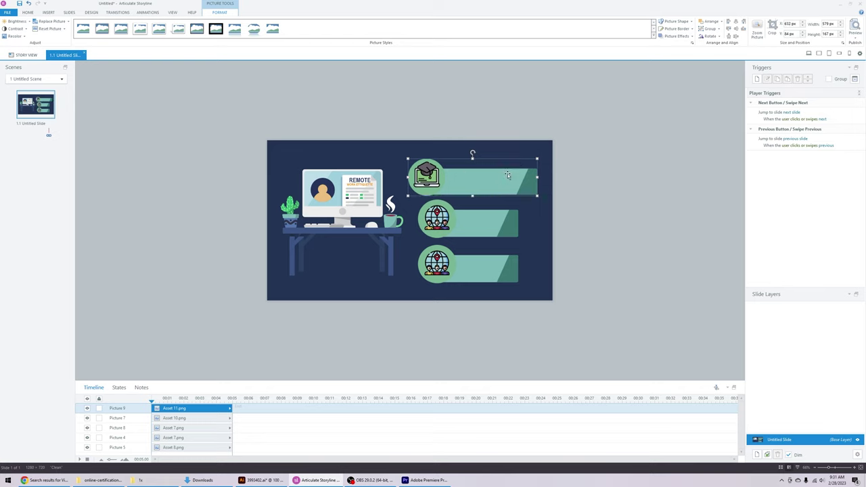
left_click(454, 215)
key("Delete")
left_click(467, 253)
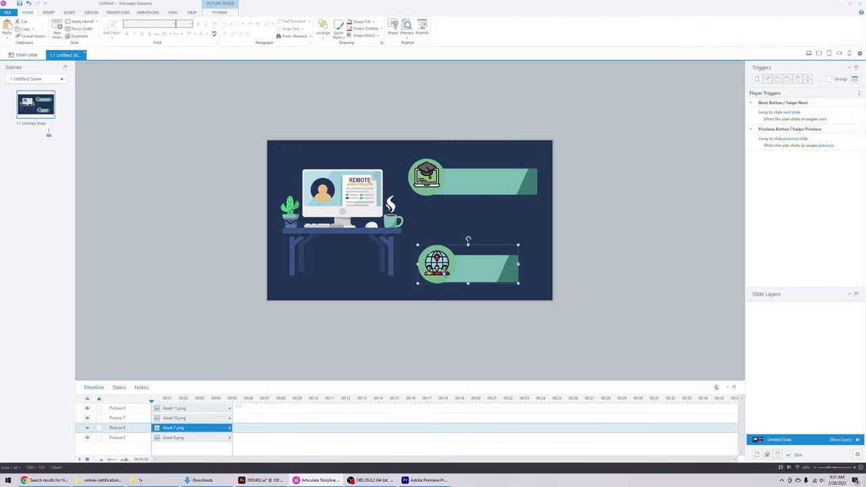
key("Delete")
left_click_drag(460, 183, 465, 269)
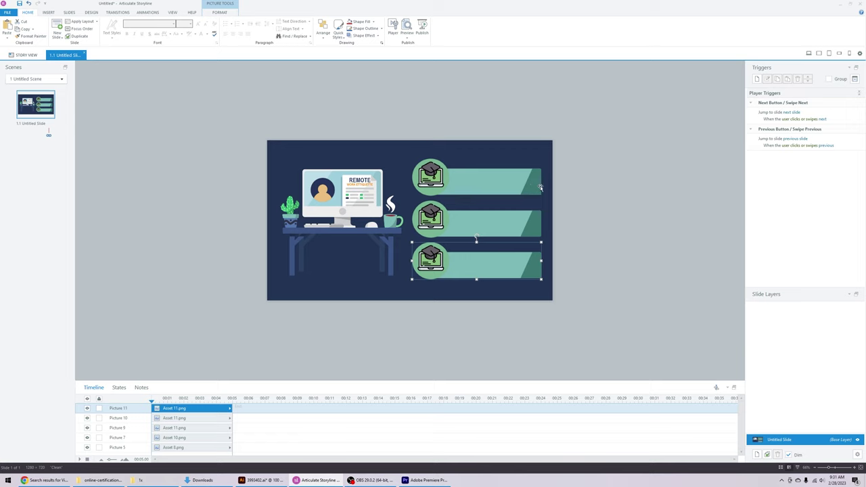
Step: In Illustrator, try to move the first banner's dark slanted end off the artboard, undo it, and return to Storyline
key("alt+Tab")
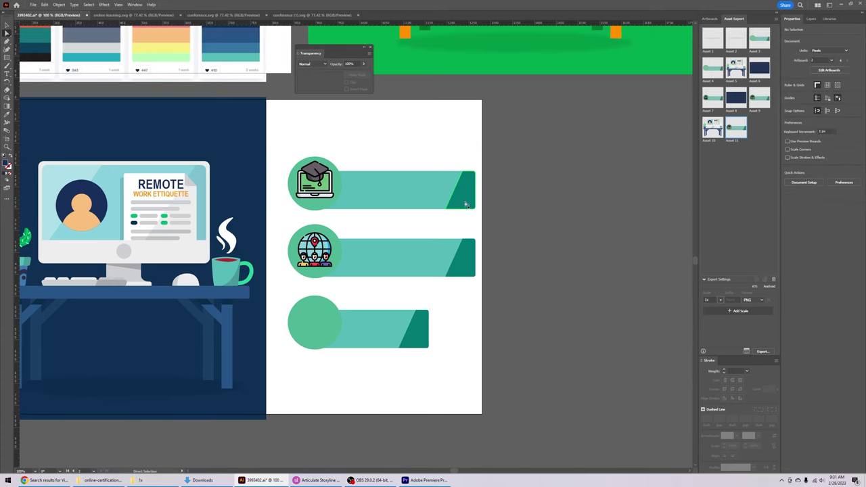
left_click(466, 205)
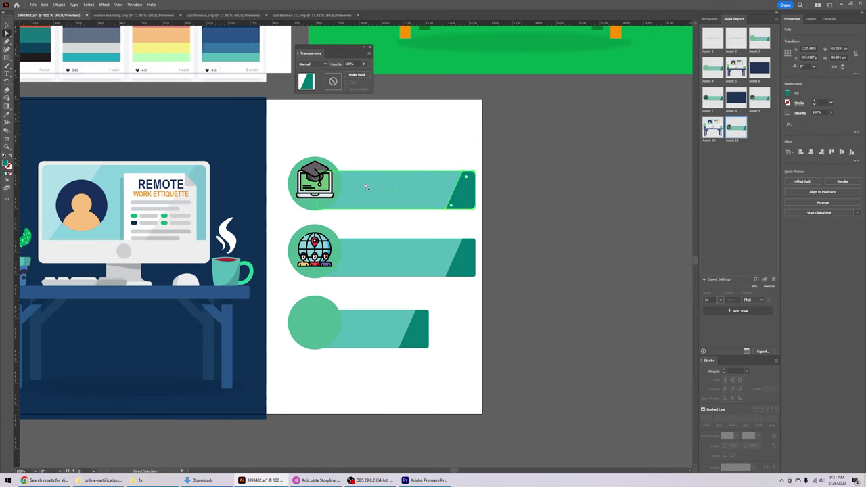
left_click_drag(464, 200, 579, 204)
key("ctrl+z")
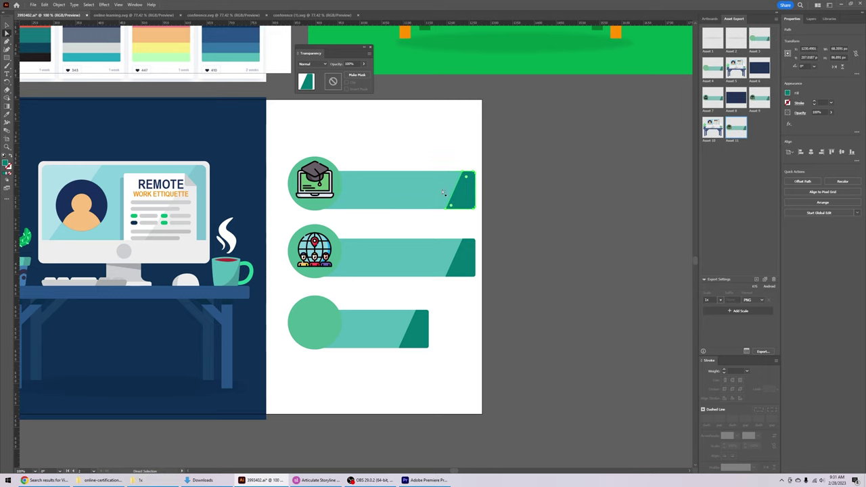
left_click(544, 219)
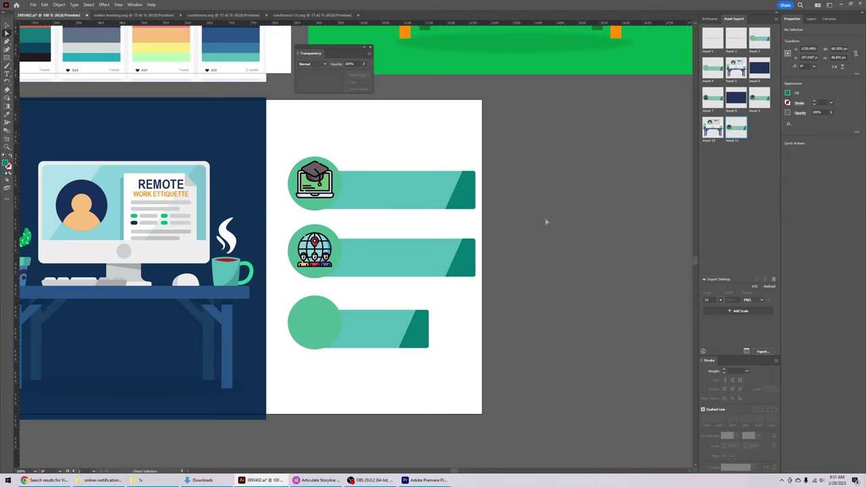
left_click(318, 479)
Step: Nudge the desk illustration slightly upward and add a text box with the sample text "asdfasd" on the first banner's bar
left_click_drag(365, 212, 371, 211)
left_click_drag(311, 205, 316, 202)
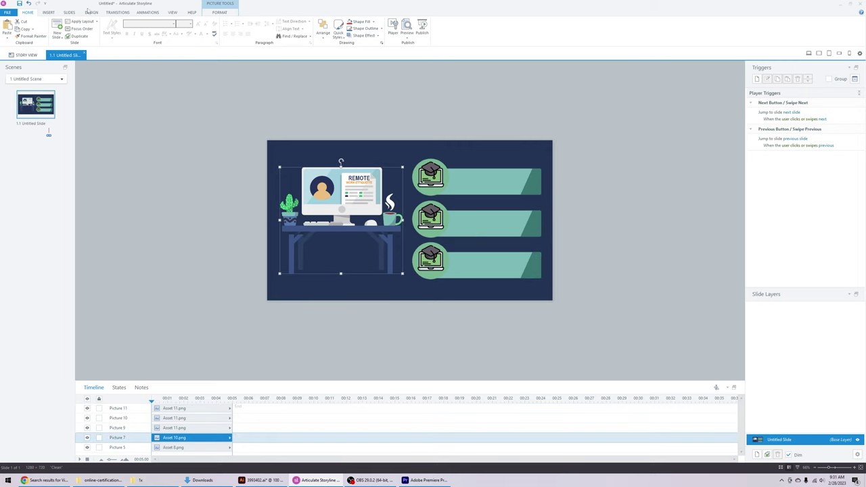
left_click(49, 13)
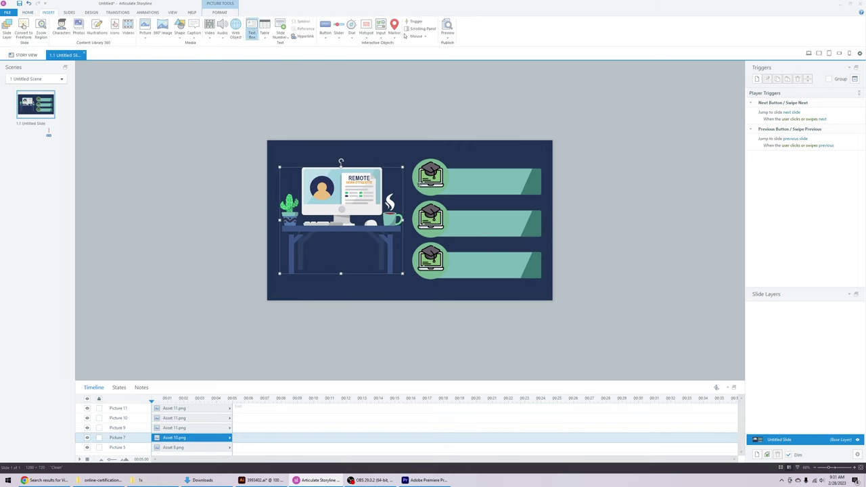
mouse_move(455, 174)
left_mouse_down()
mouse_move(531, 197)
mouse_move(518, 197)
left_mouse_up()
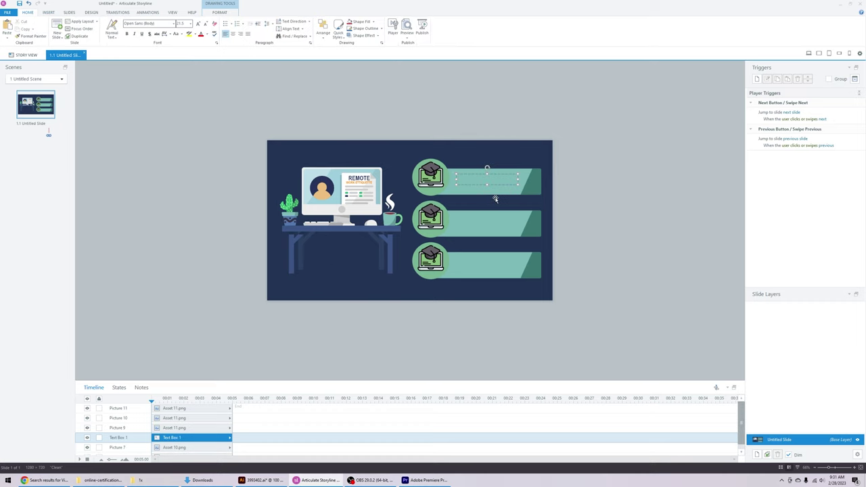
Step: Set the sample text's font size to 18 and discard the mistyped font name
key("ctrl+a")
left_click(148, 24)
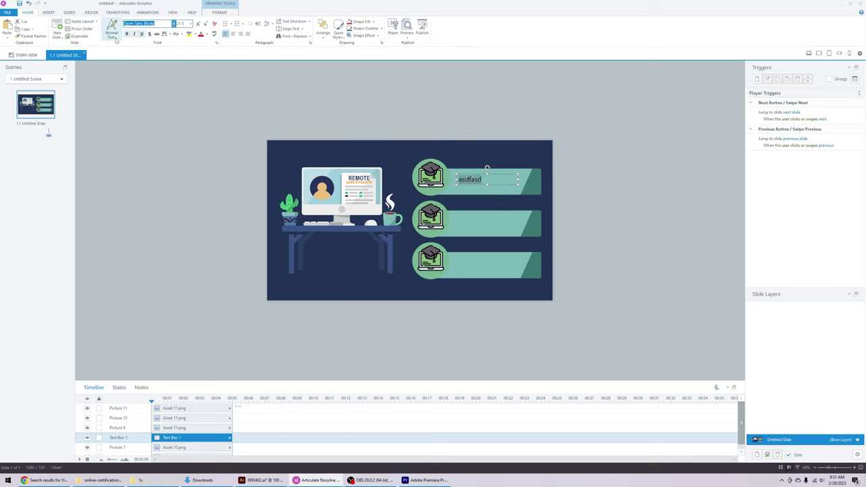
left_click(205, 24)
left_click(204, 25)
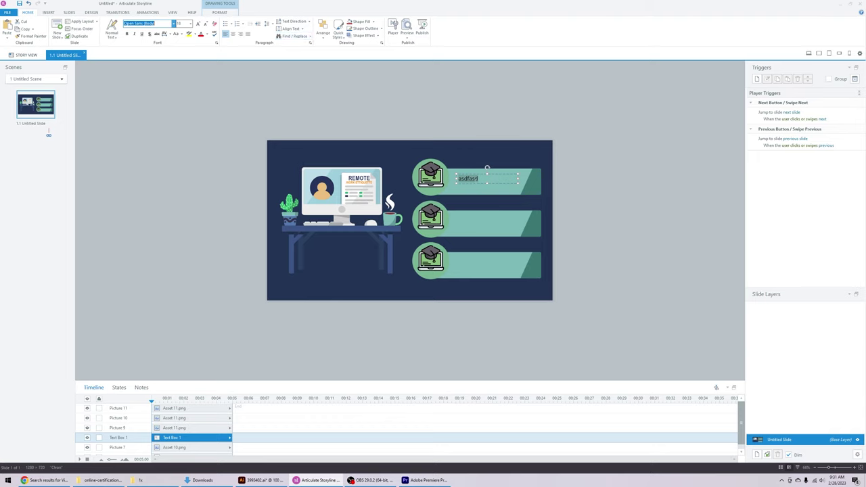
type("a")
left_click(507, 185)
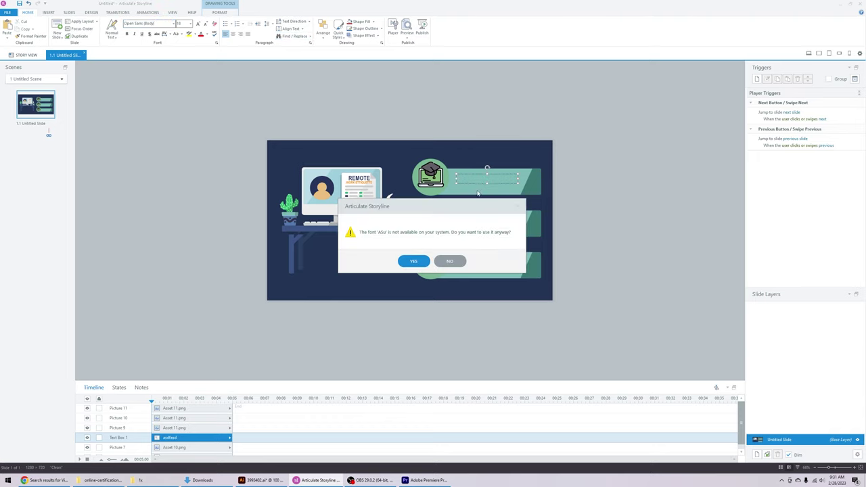
left_click(449, 261)
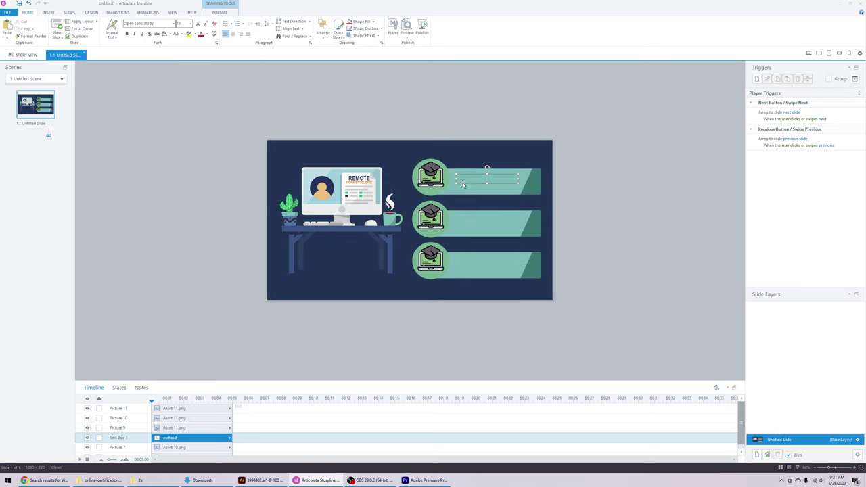